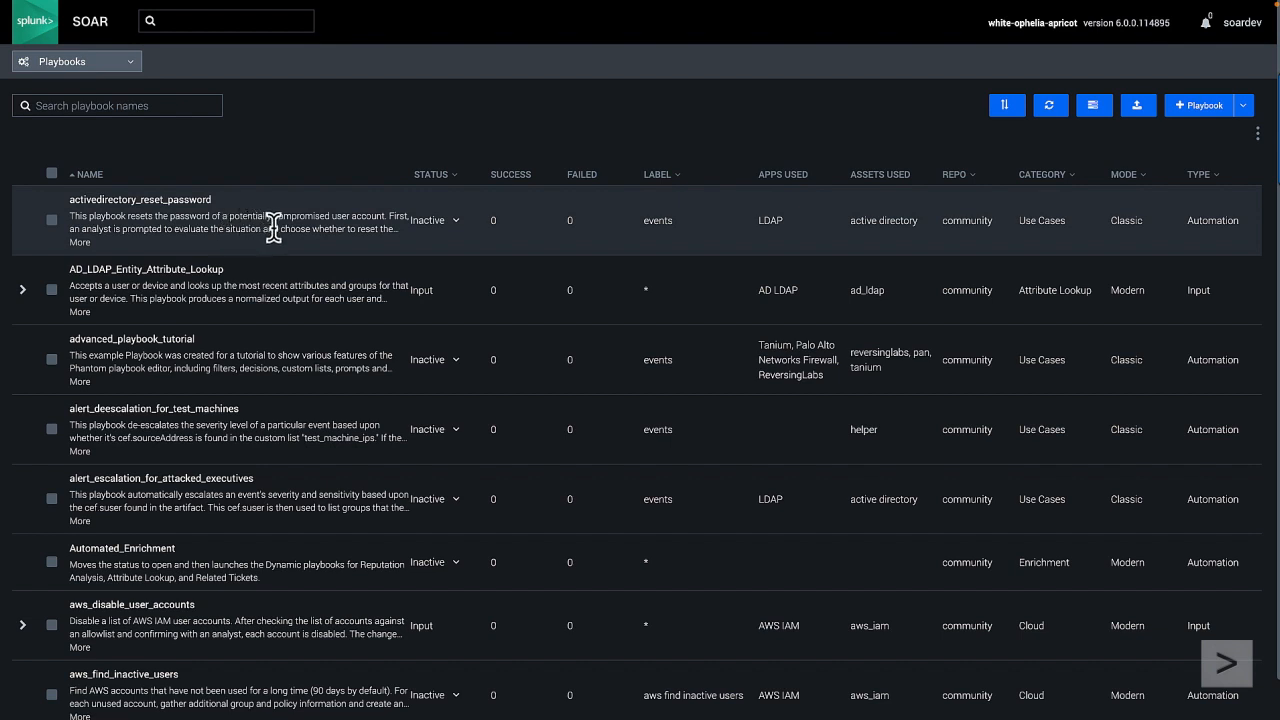
Step: Filter the playbook list by repo so that only community playbooks are shown
click(801, 177)
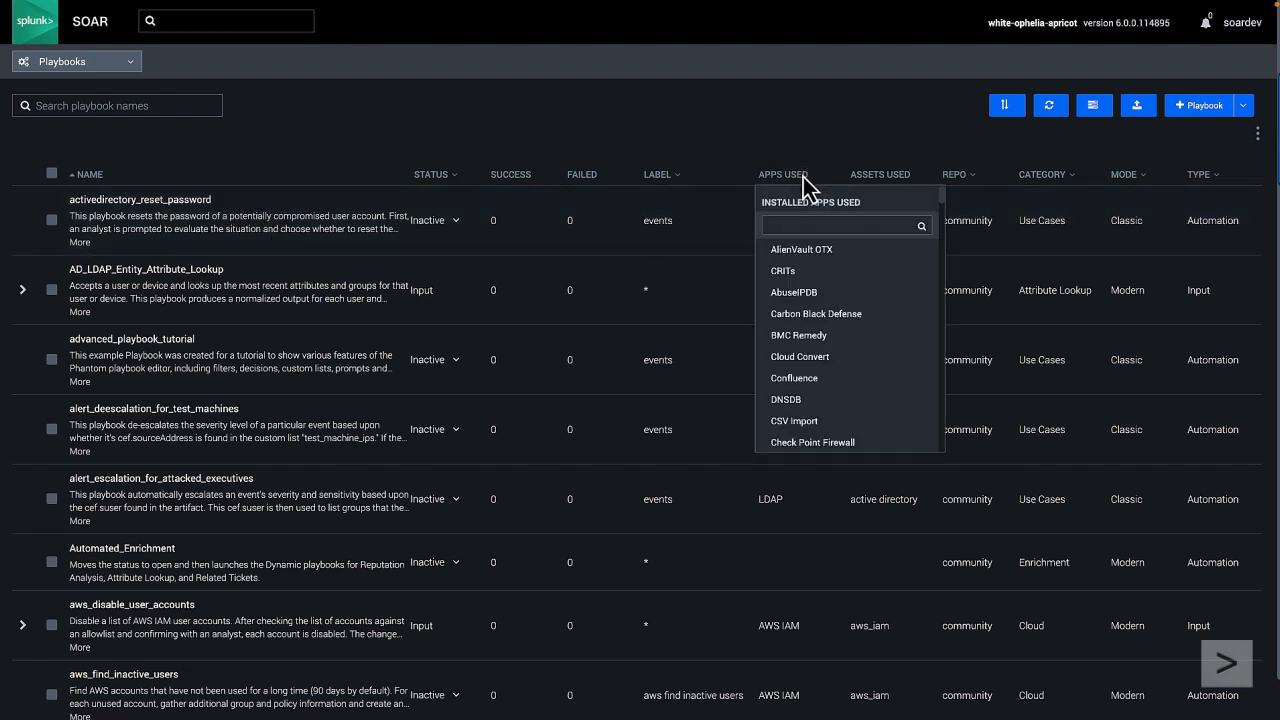
click(957, 175)
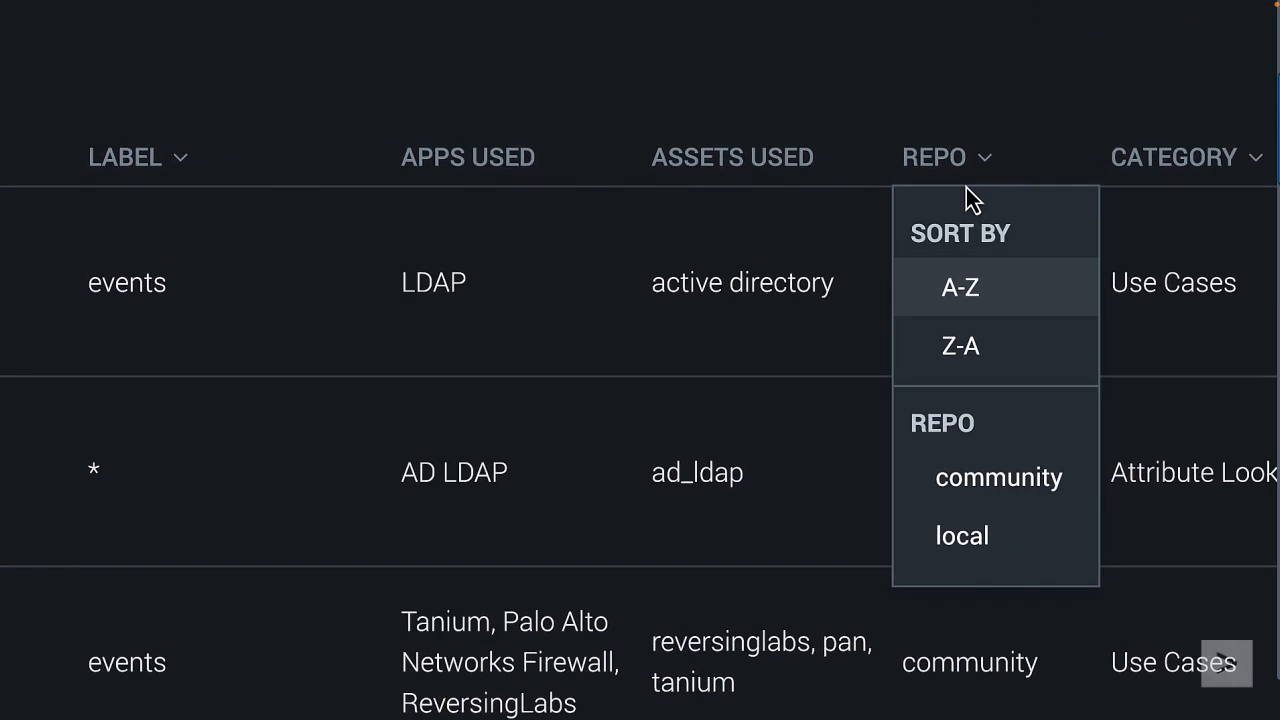
click(993, 481)
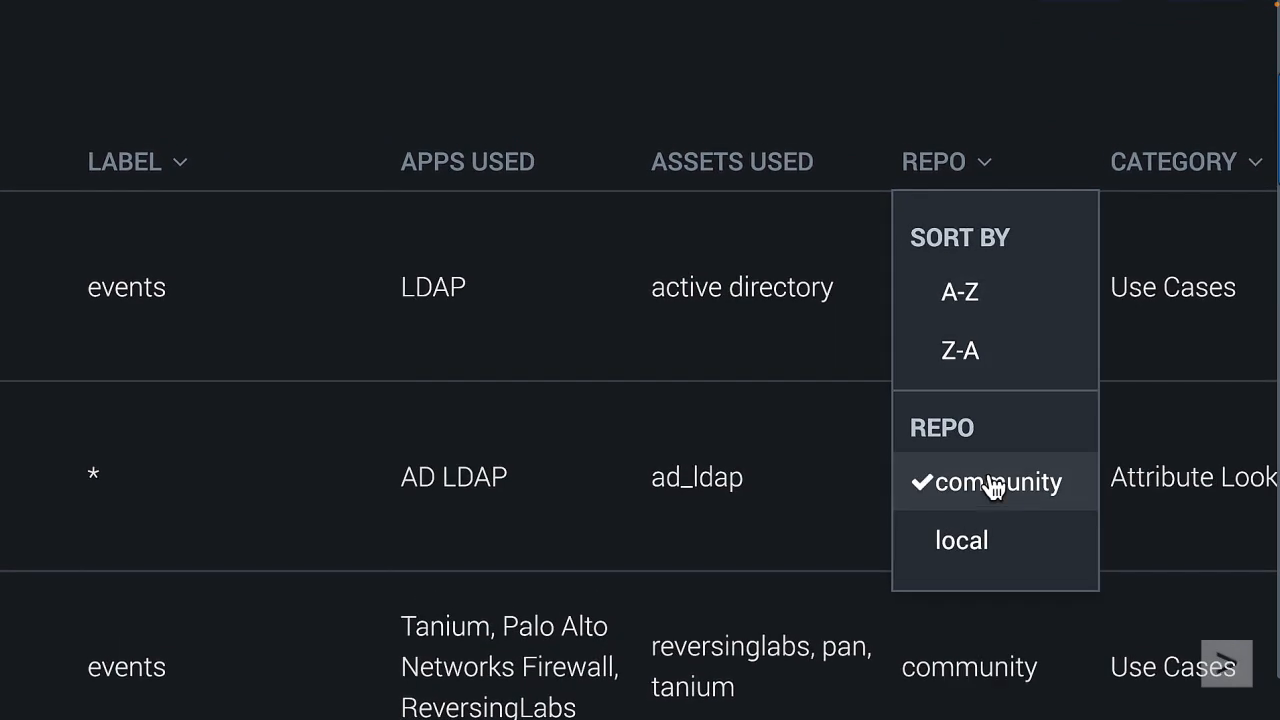
click(971, 560)
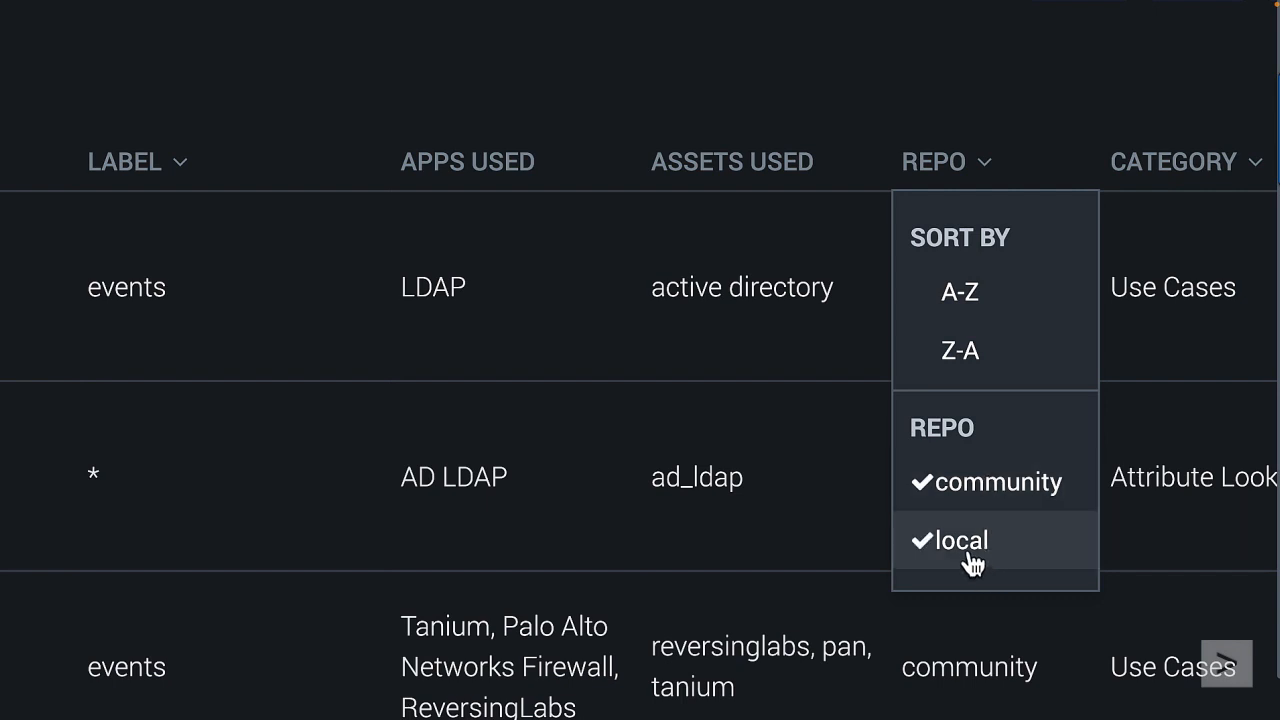
click(970, 558)
click(219, 156)
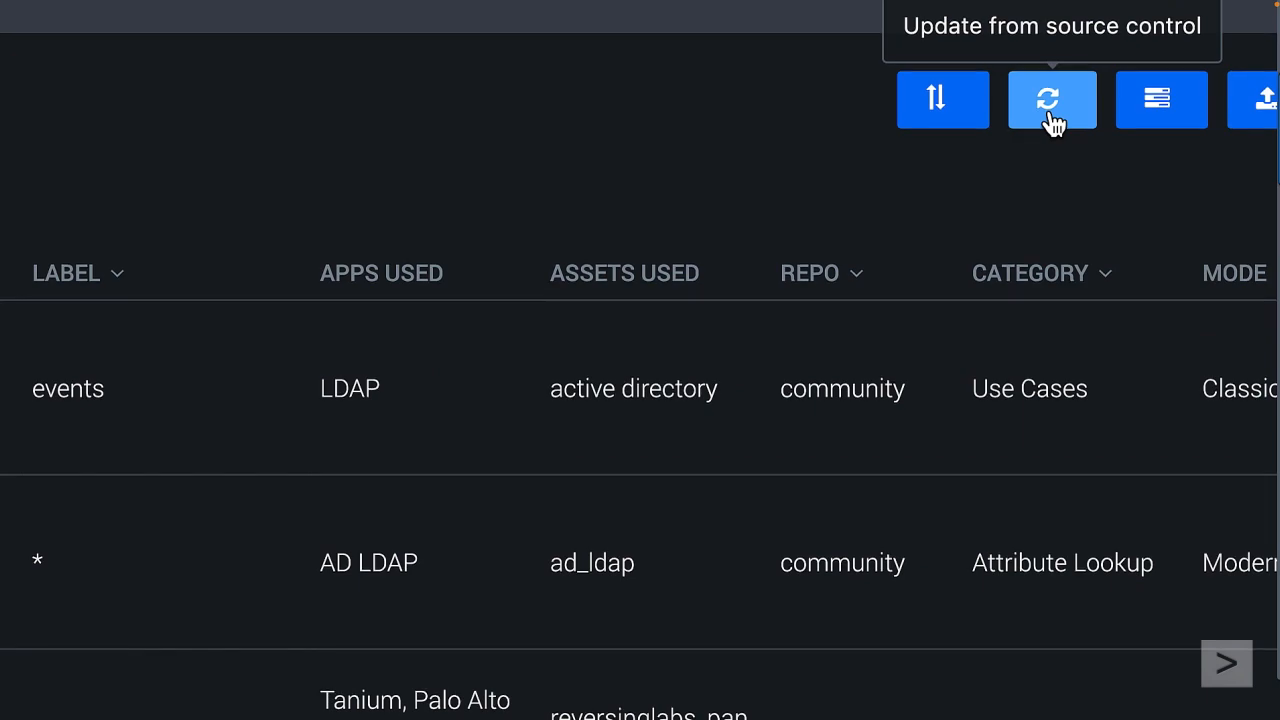
Step: Update the playbooks from source control using the community source, and dismiss the result
click(1050, 115)
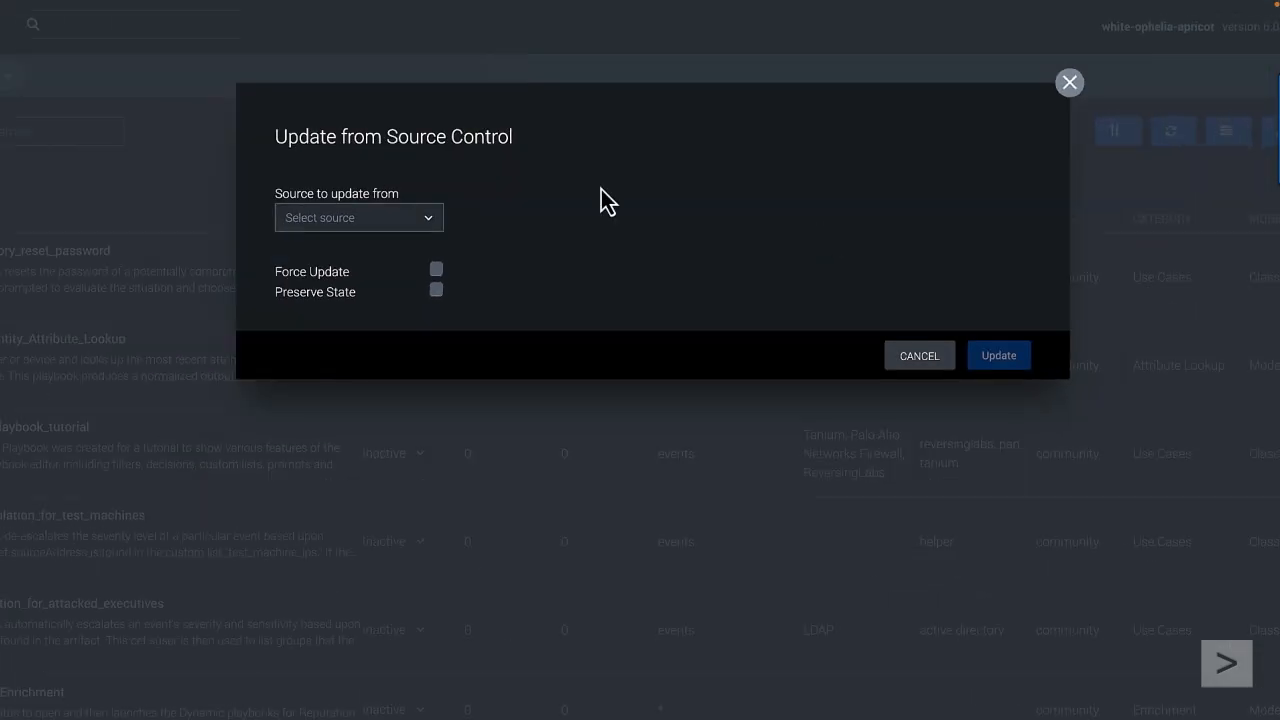
click(418, 217)
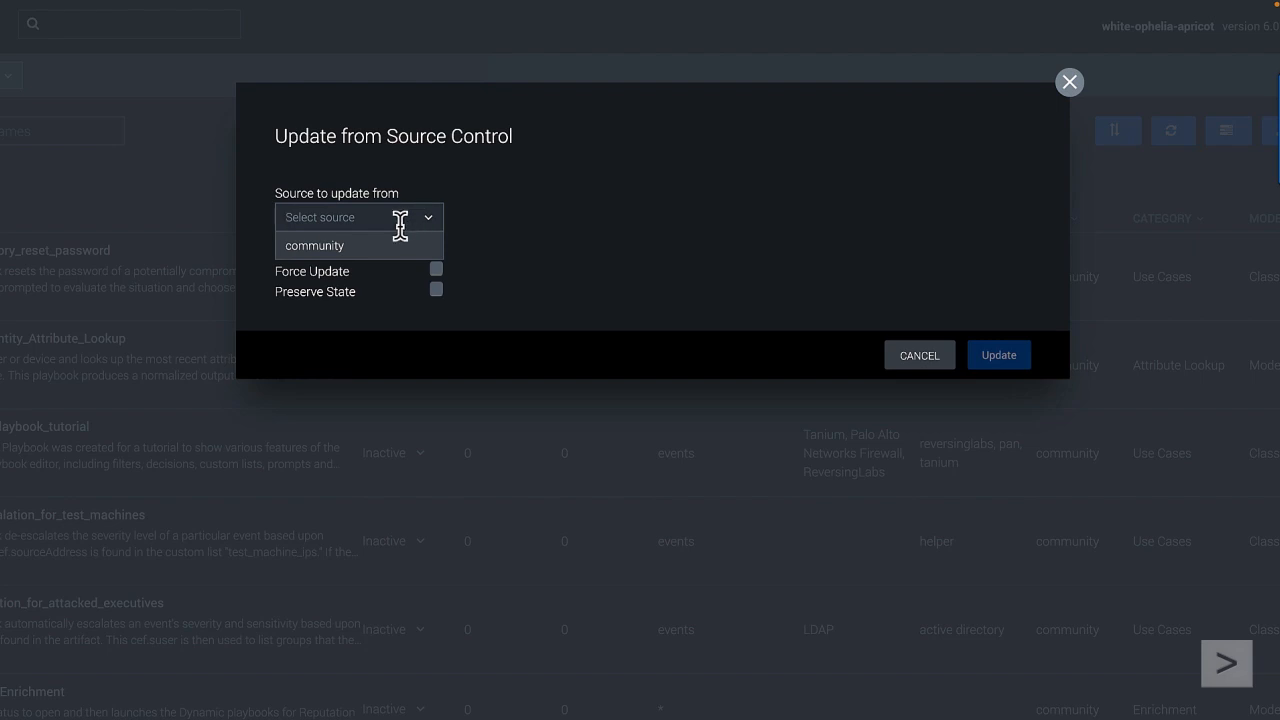
click(362, 252)
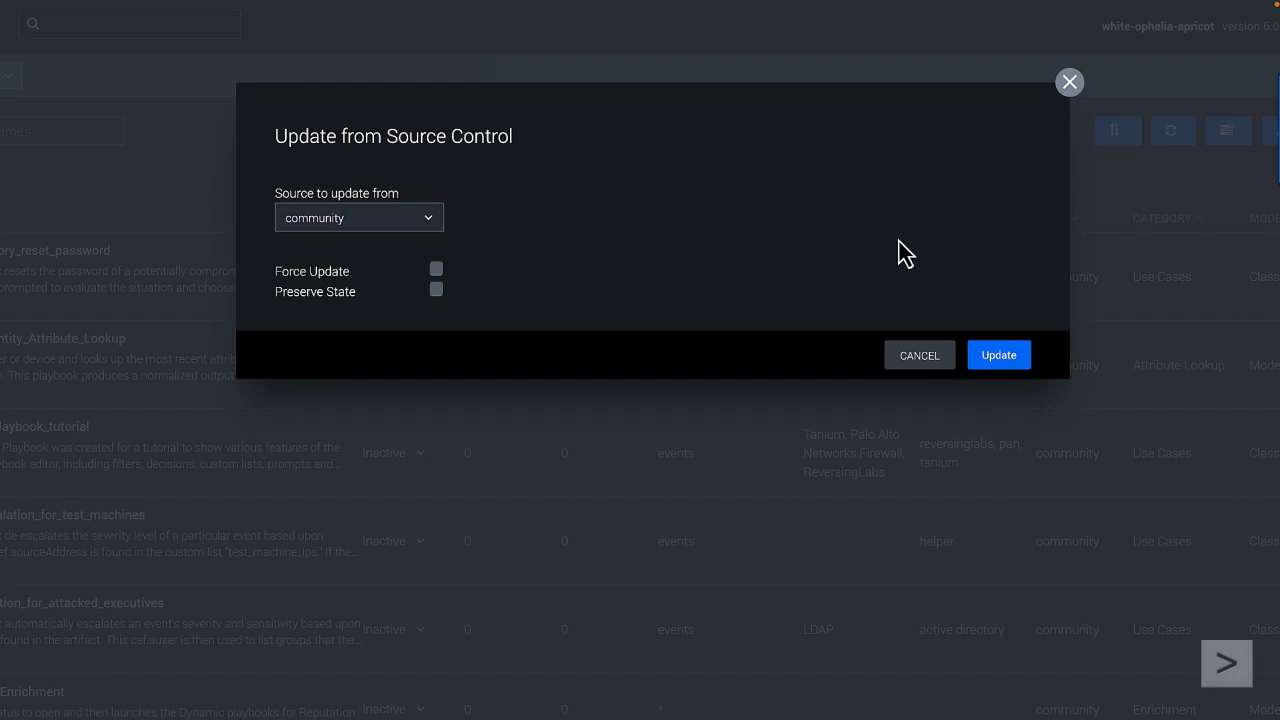
click(993, 357)
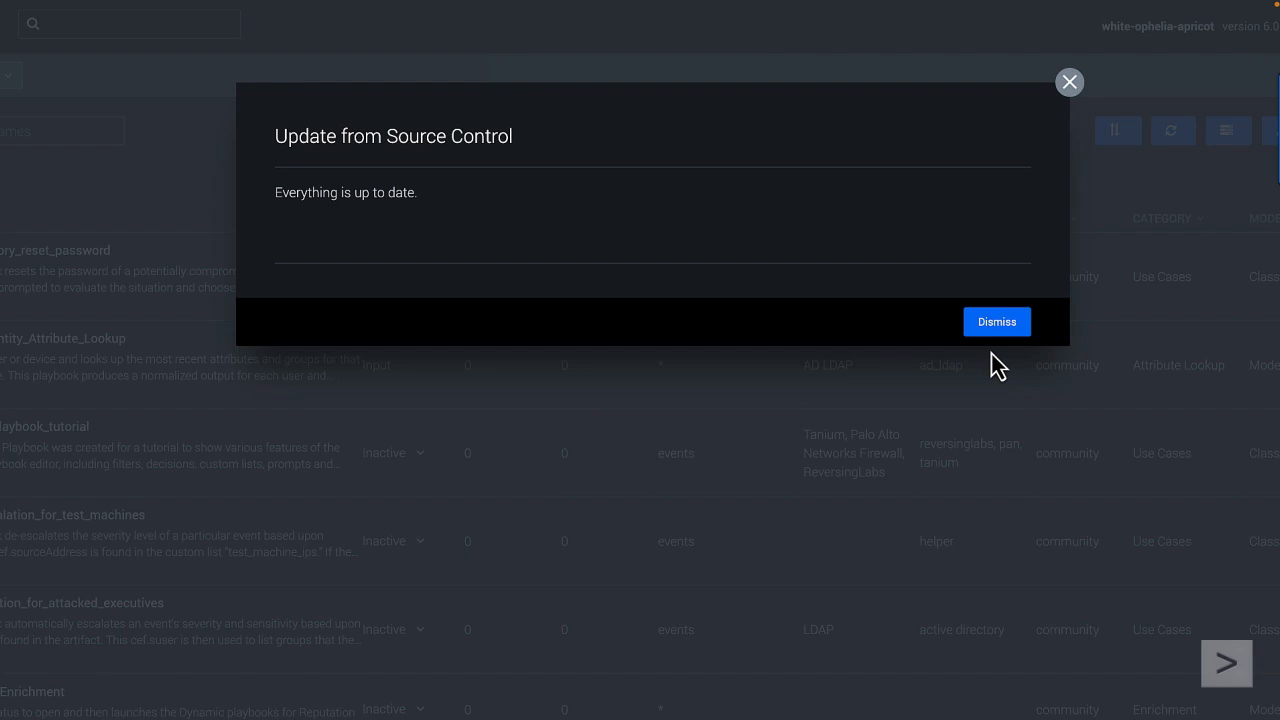
click(996, 324)
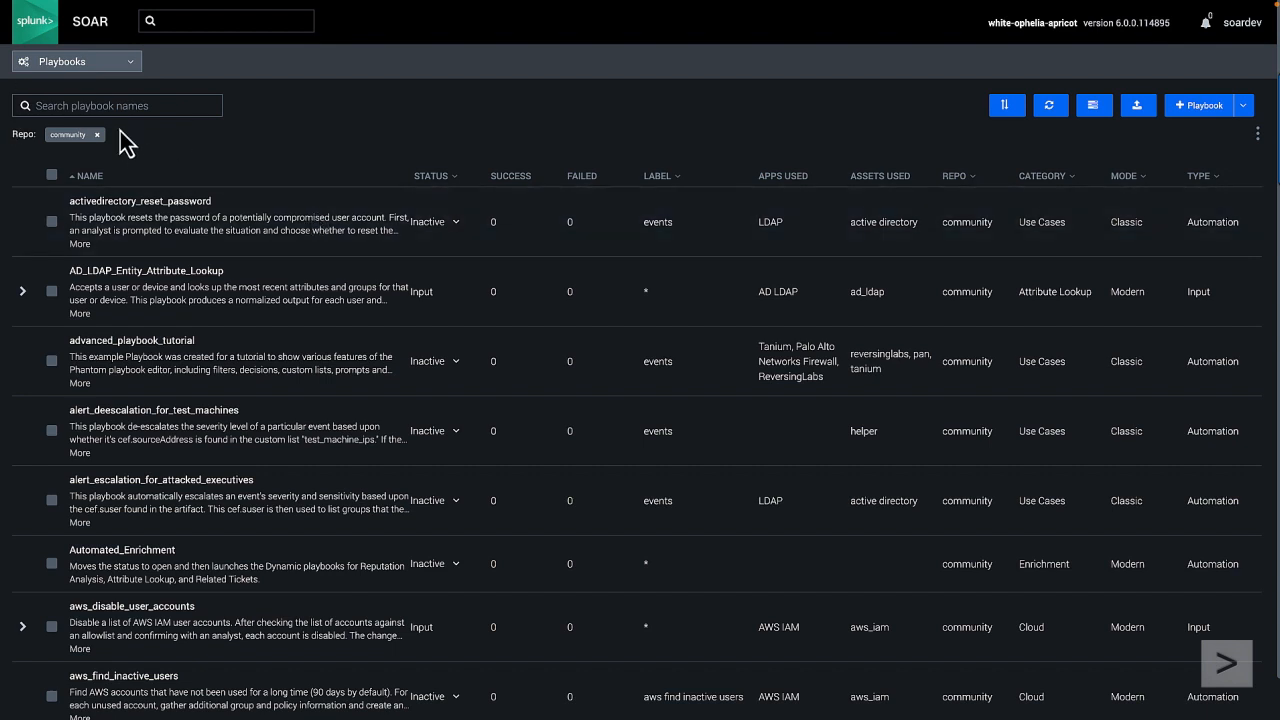
Step: Search the playbook names for "reputation"
text(reputation)
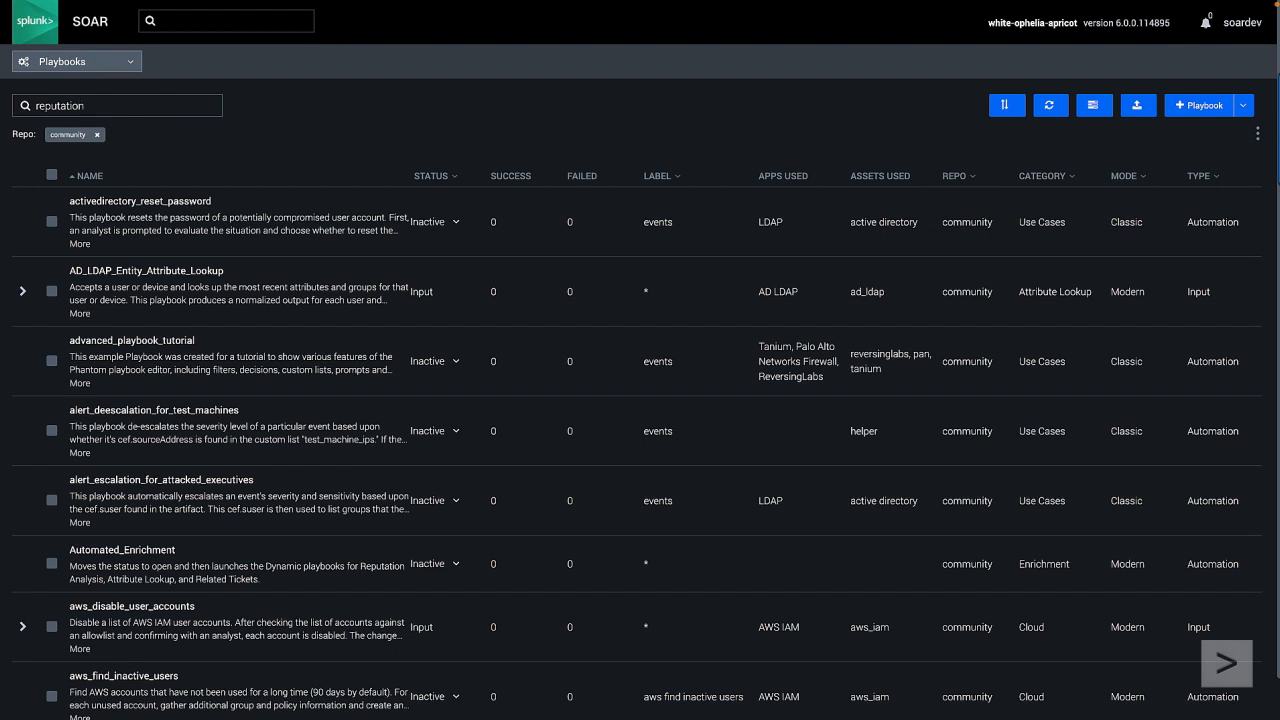
key(Return)
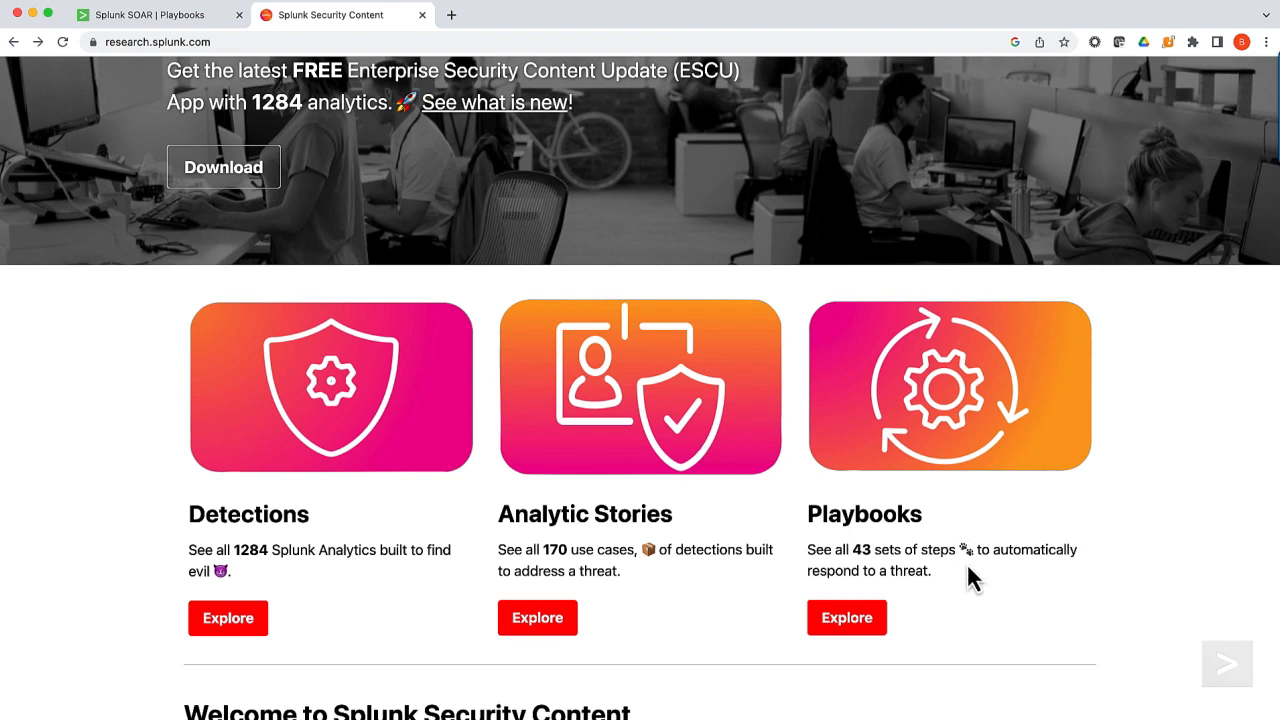
Step: Open the playbooks catalogue on the Splunk Security Content site and review the listed names, SOAR apps and types
click(836, 619)
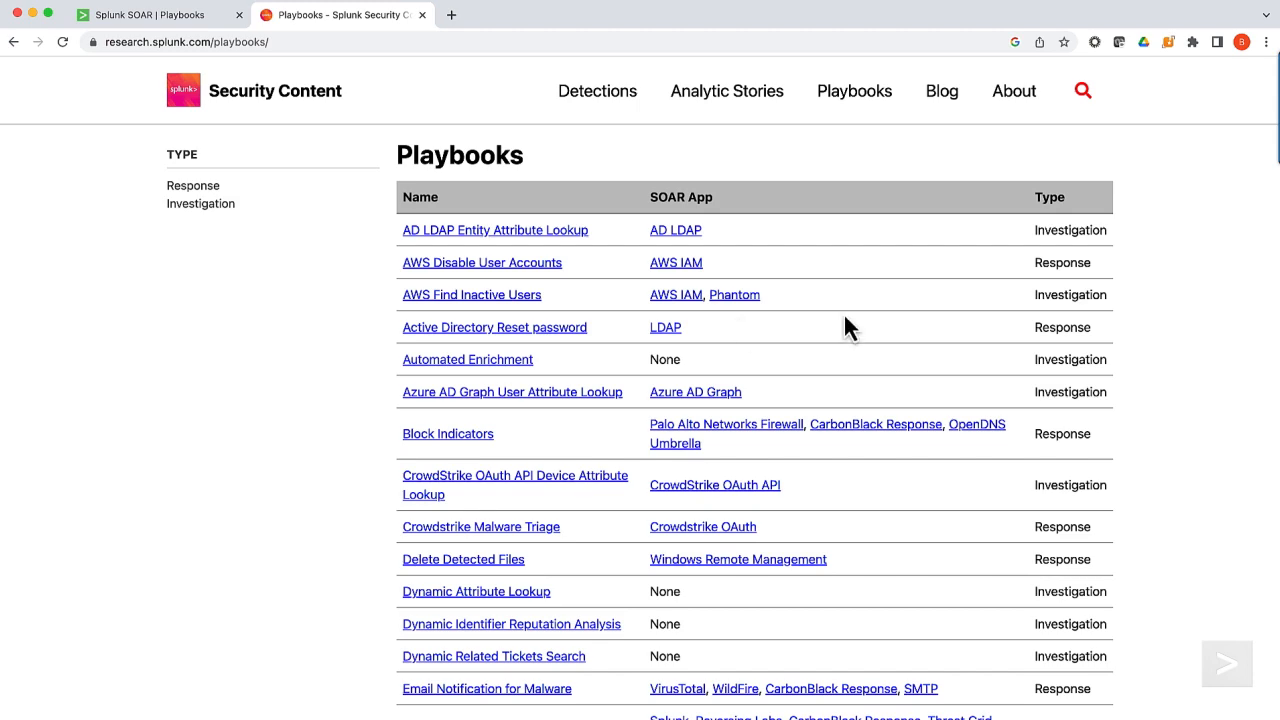
ctrl+scroll(1068, 325, up, 5)
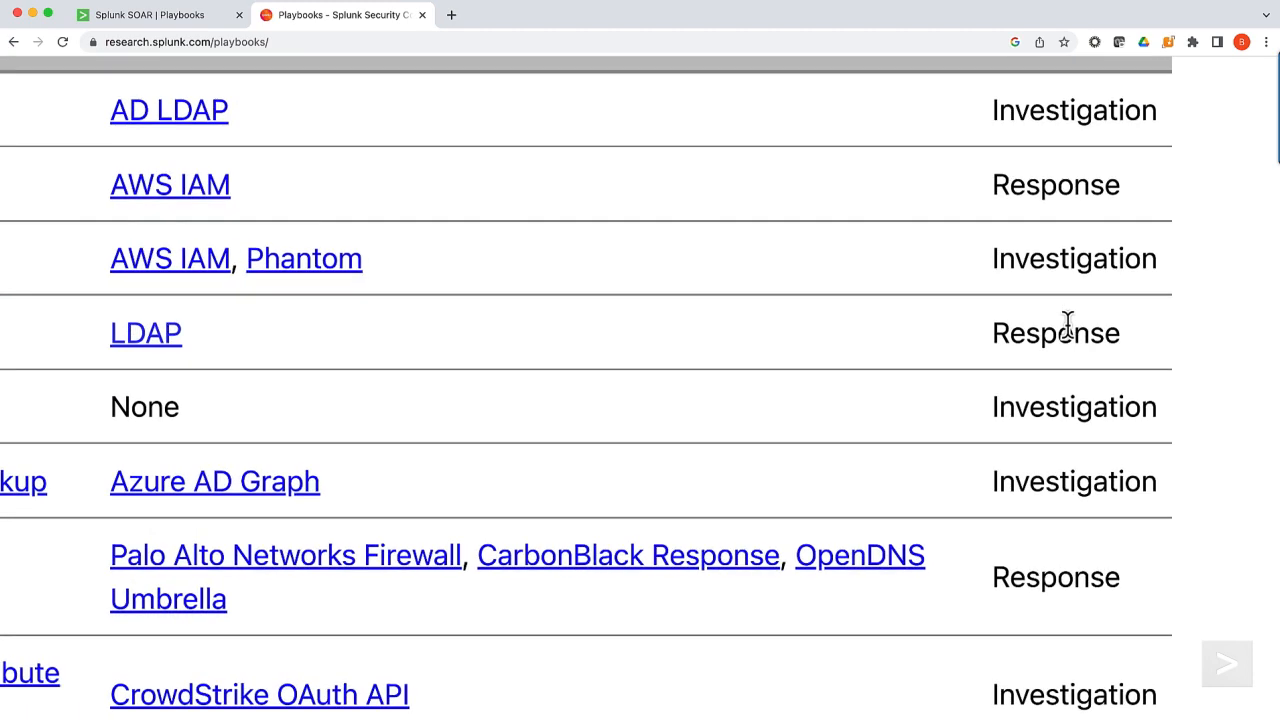
scroll(1068, 325, down, 5)
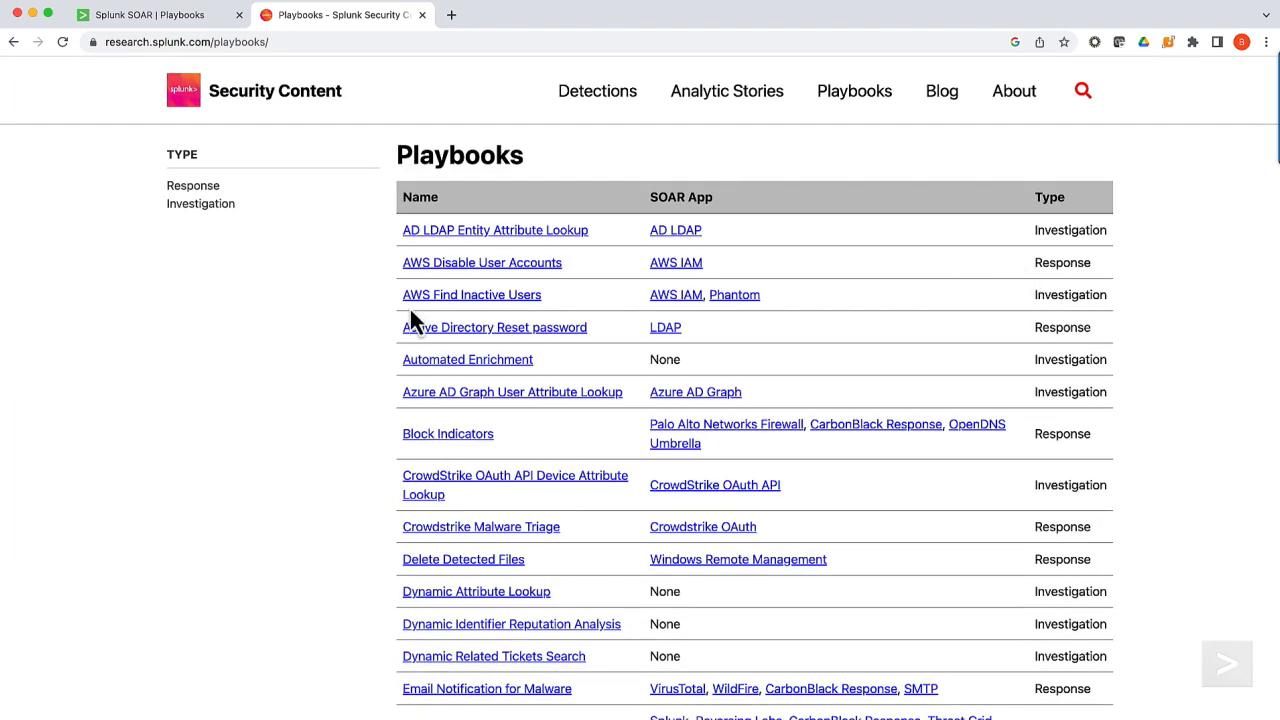
scroll(346, 420, down, 5)
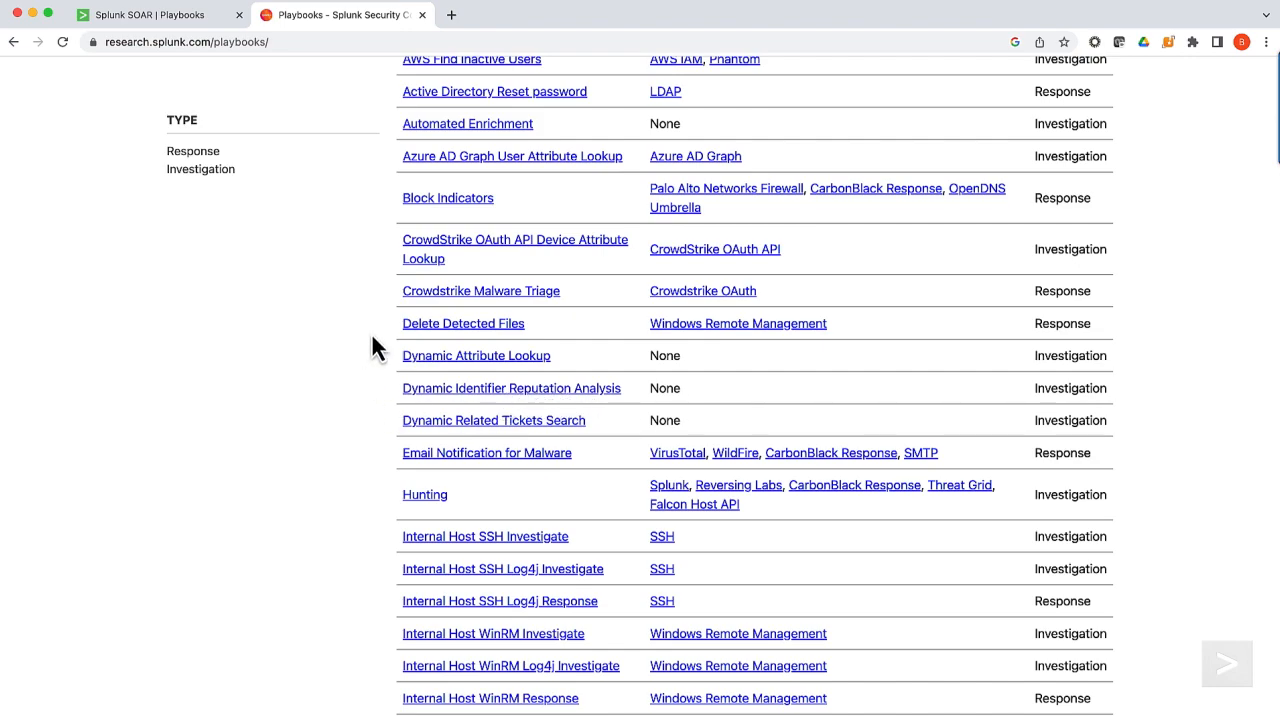
scroll(457, 338, up, 5)
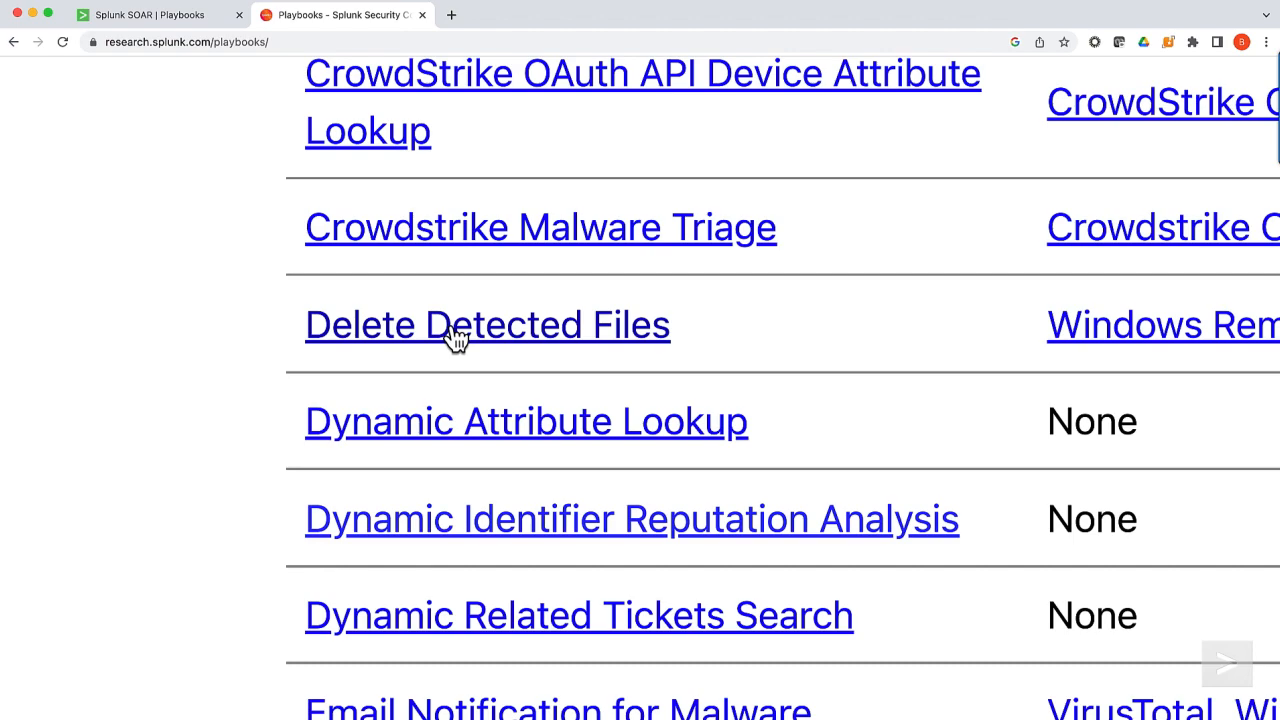
key(super+minus)
key(super+minus)
key(super+minus)
key(super+minus)
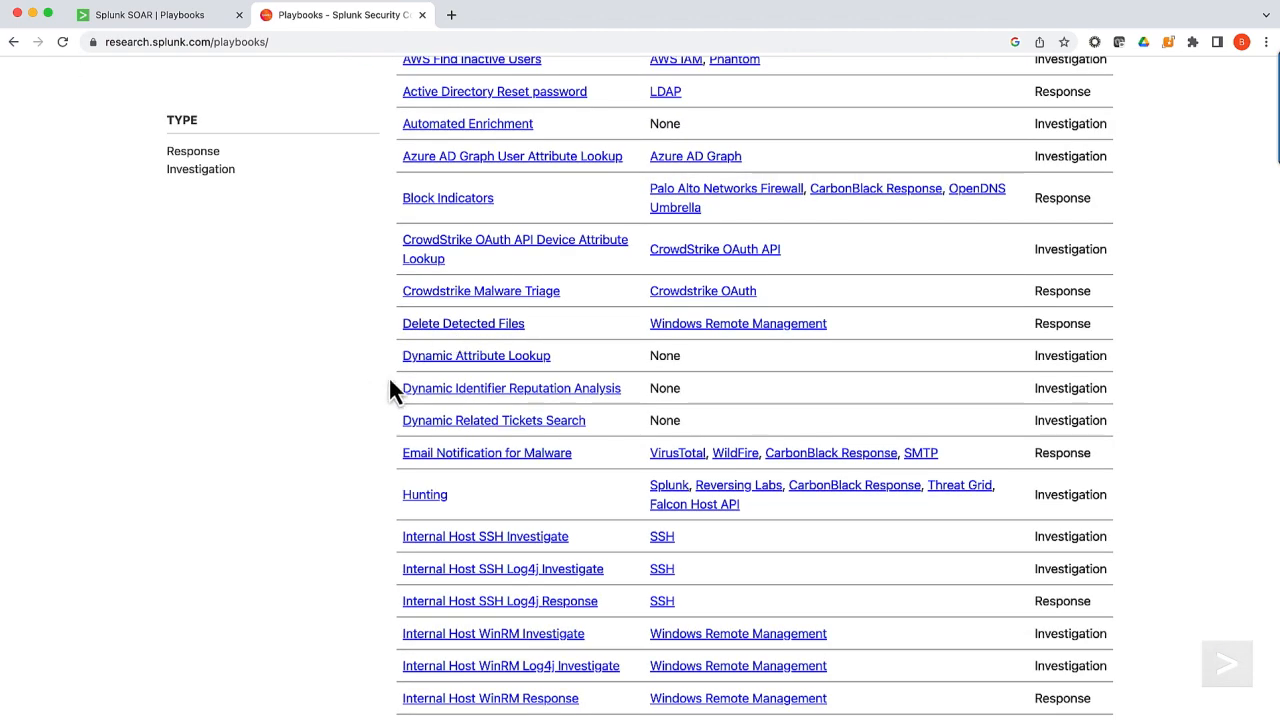
Step: Open the Dynamic Identifier Reputation Analysis playbook page and review its description, implementation notes and workflow diagram
click(518, 390)
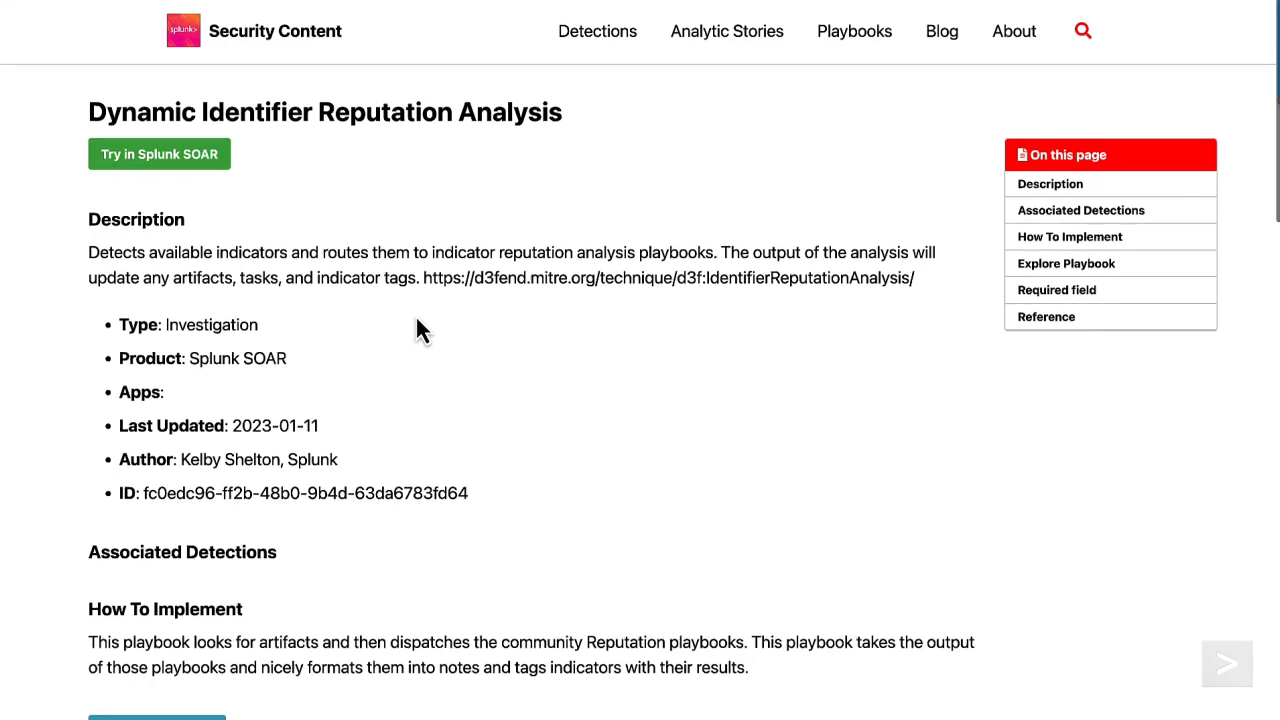
scroll(417, 320, down, 3)
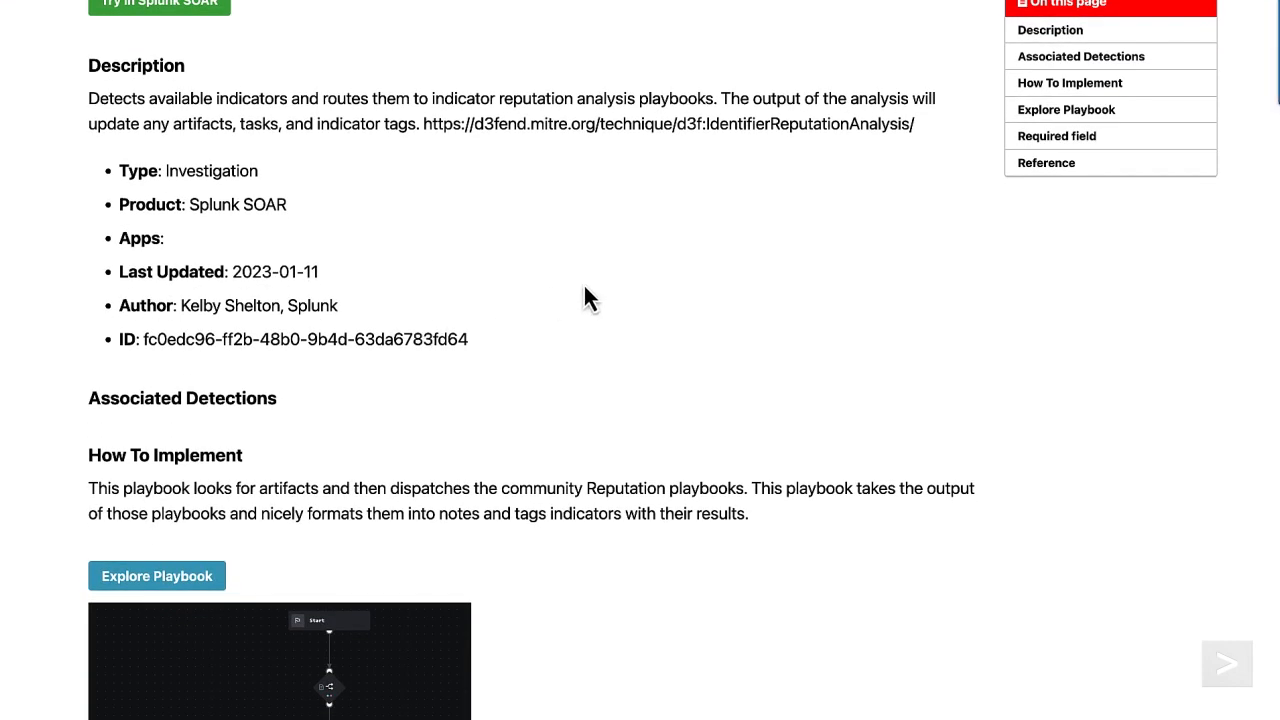
scroll(585, 288, down, 8)
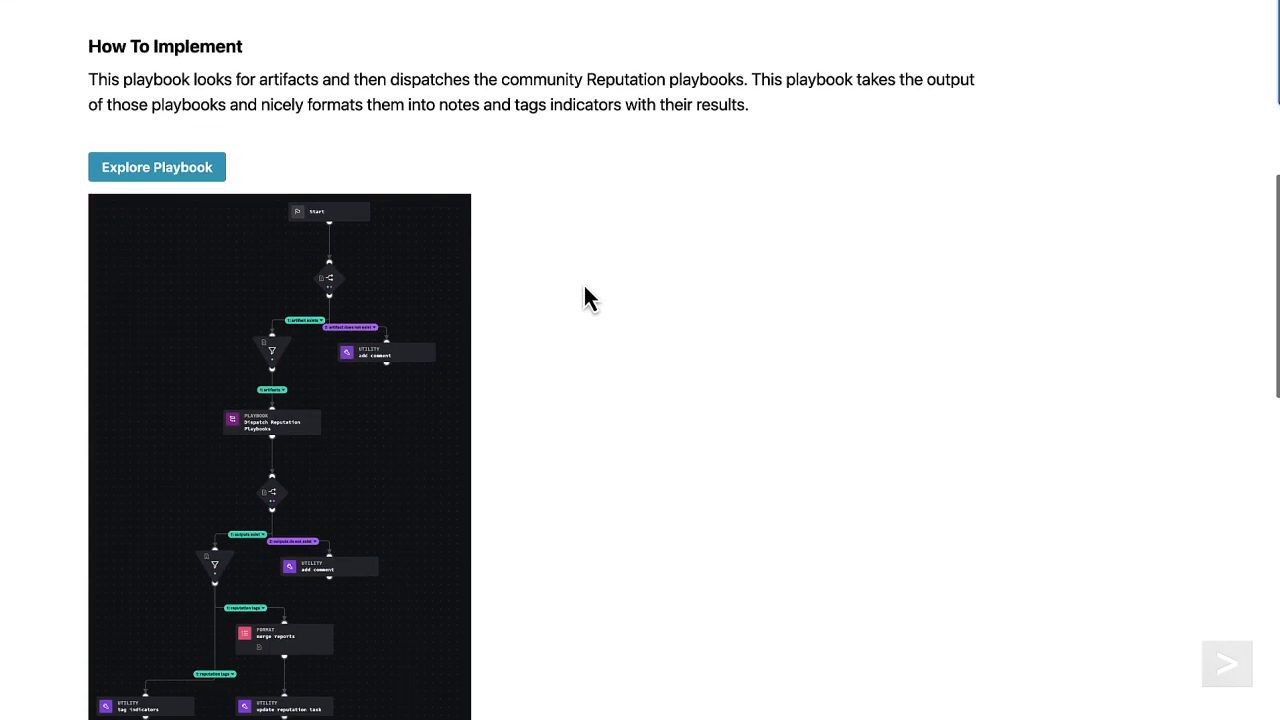
scroll(585, 286, down, 2)
scroll(281, 300, up, 5)
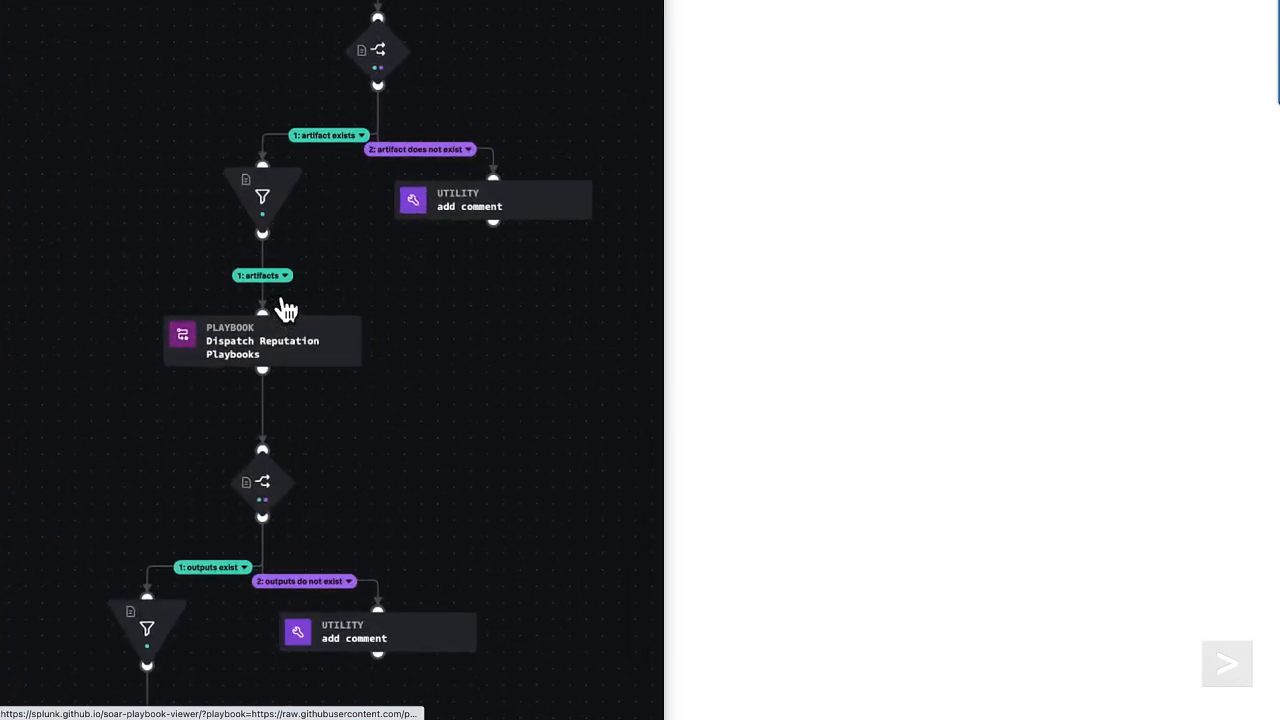
scroll(285, 310, down, 5)
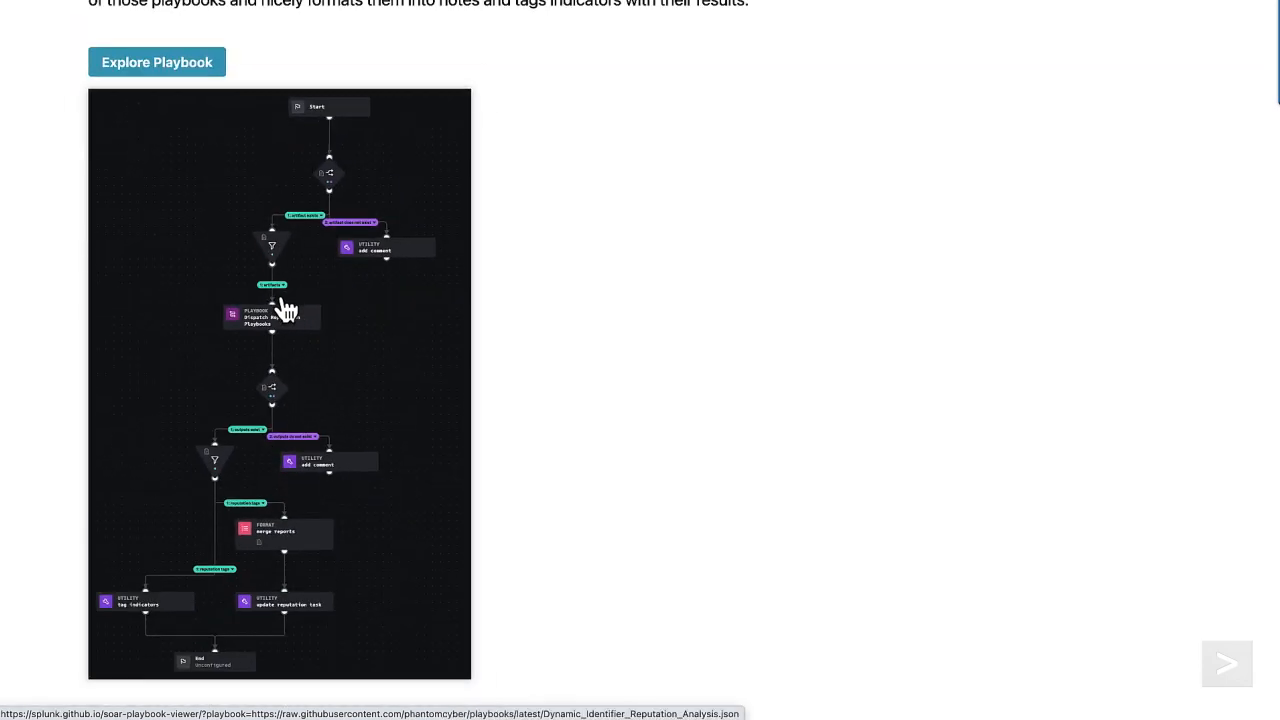
Step: Explore the playbook in the interactive viewer, inspecting the Dispatch Reputation Playbooks block and the two add_comment utility blocks
click(159, 63)
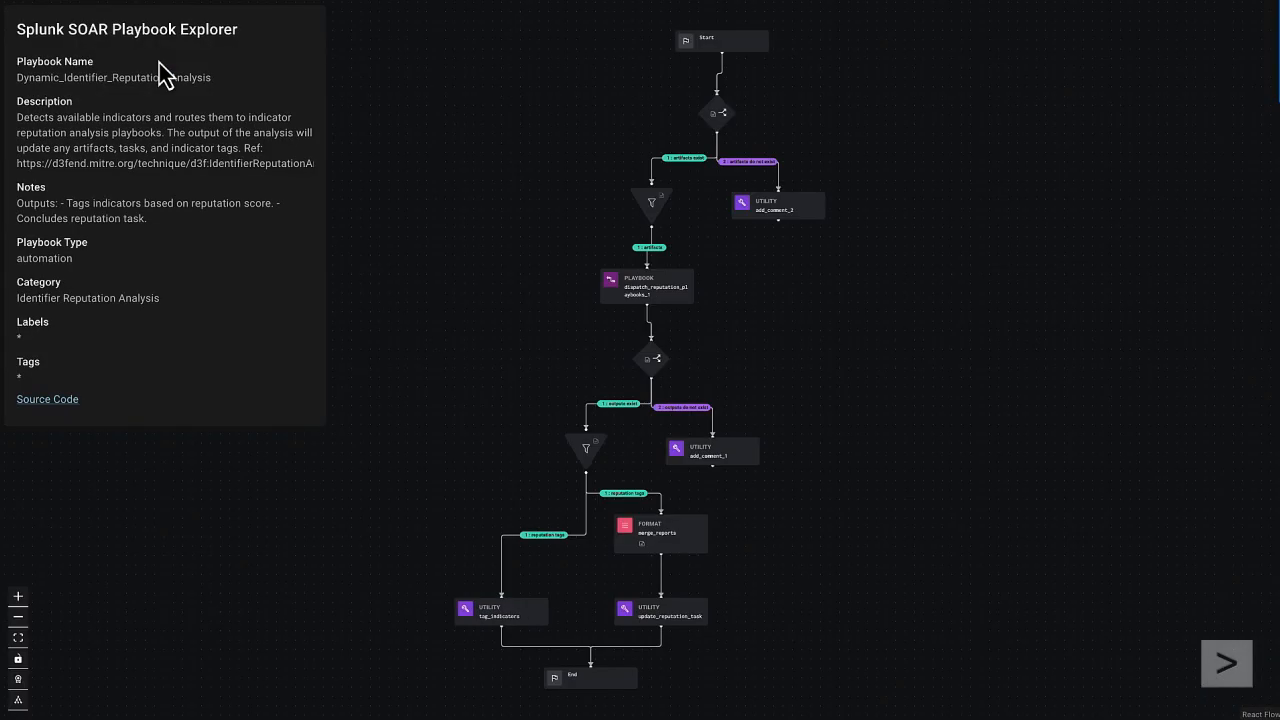
click(648, 298)
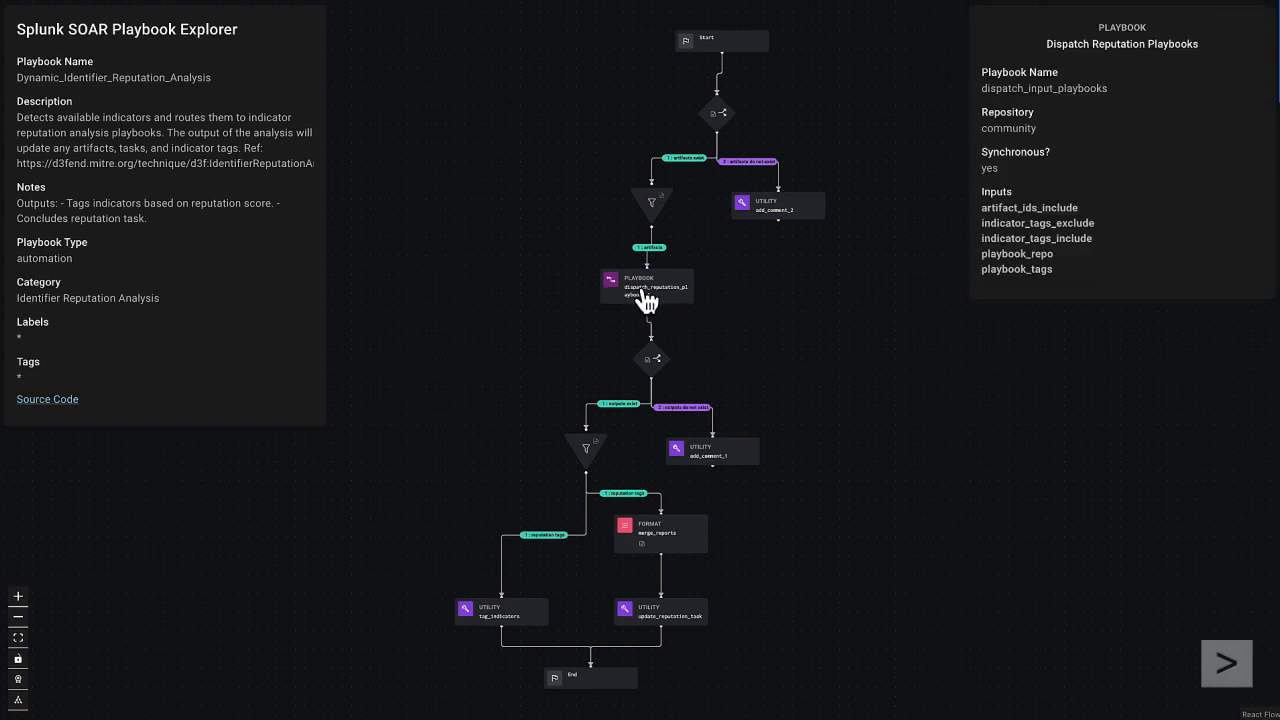
click(781, 222)
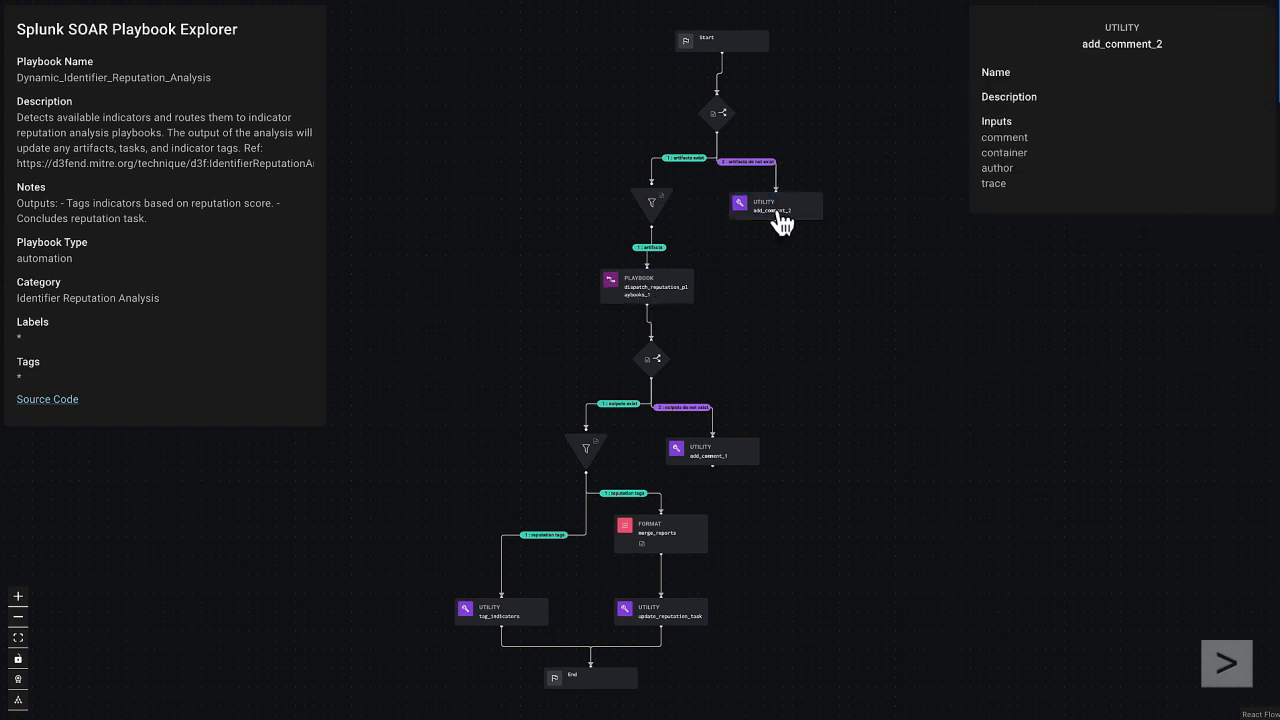
click(726, 466)
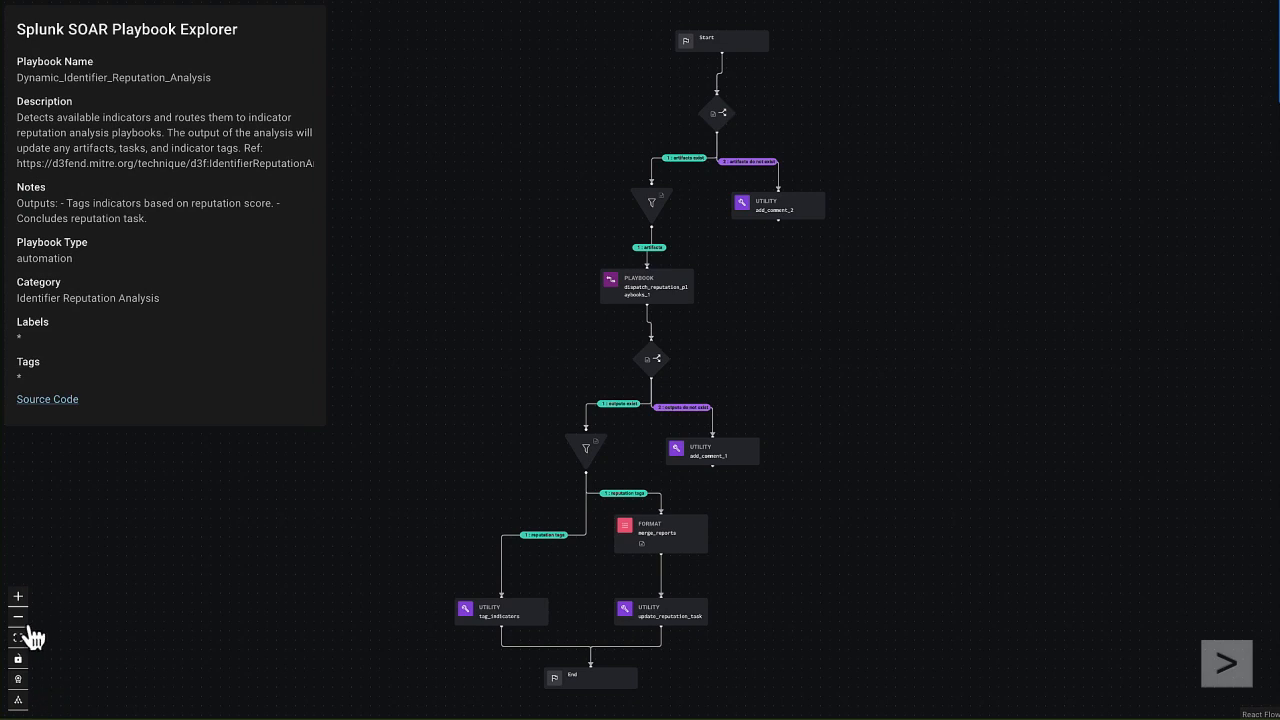
Step: Inspect the artifact decision block below Start and examine its "artifacts exist" and "artifacts do not exist" branches
click(18, 597)
click(18, 597)
click(18, 597)
drag(458, 243, 477, 520)
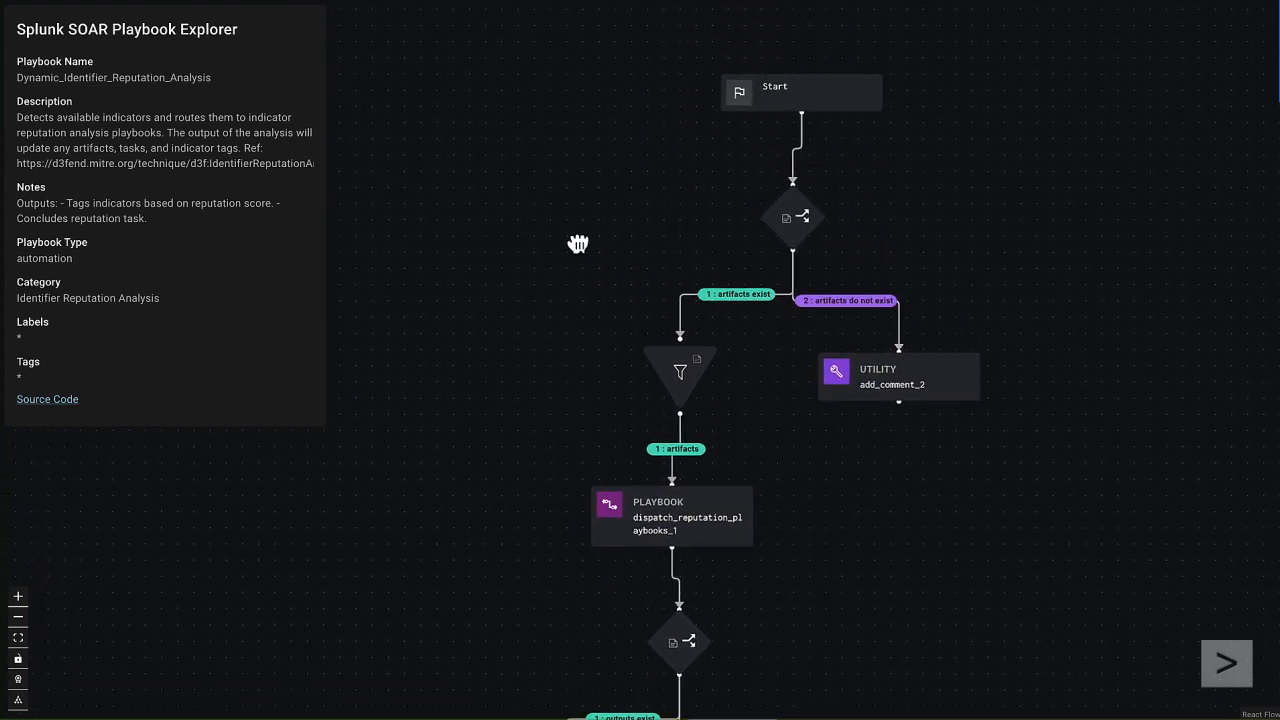
drag(578, 244, 470, 378)
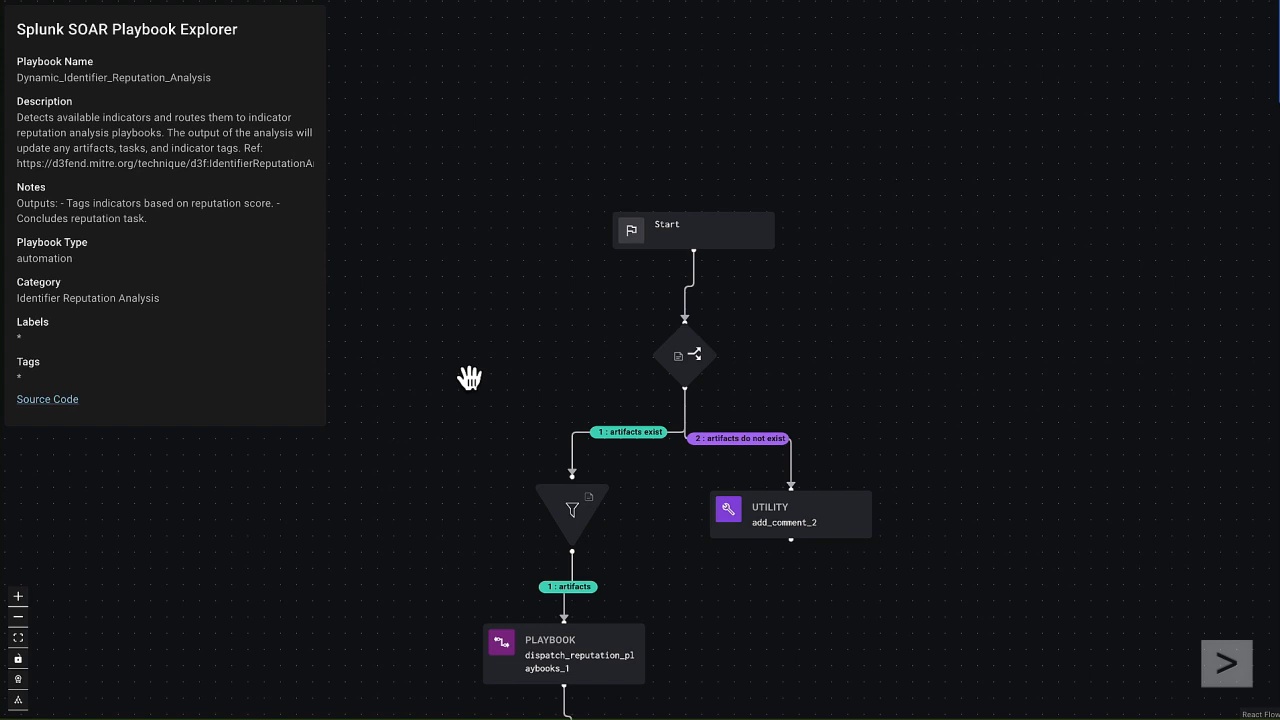
drag(463, 489, 480, 351)
click(697, 201)
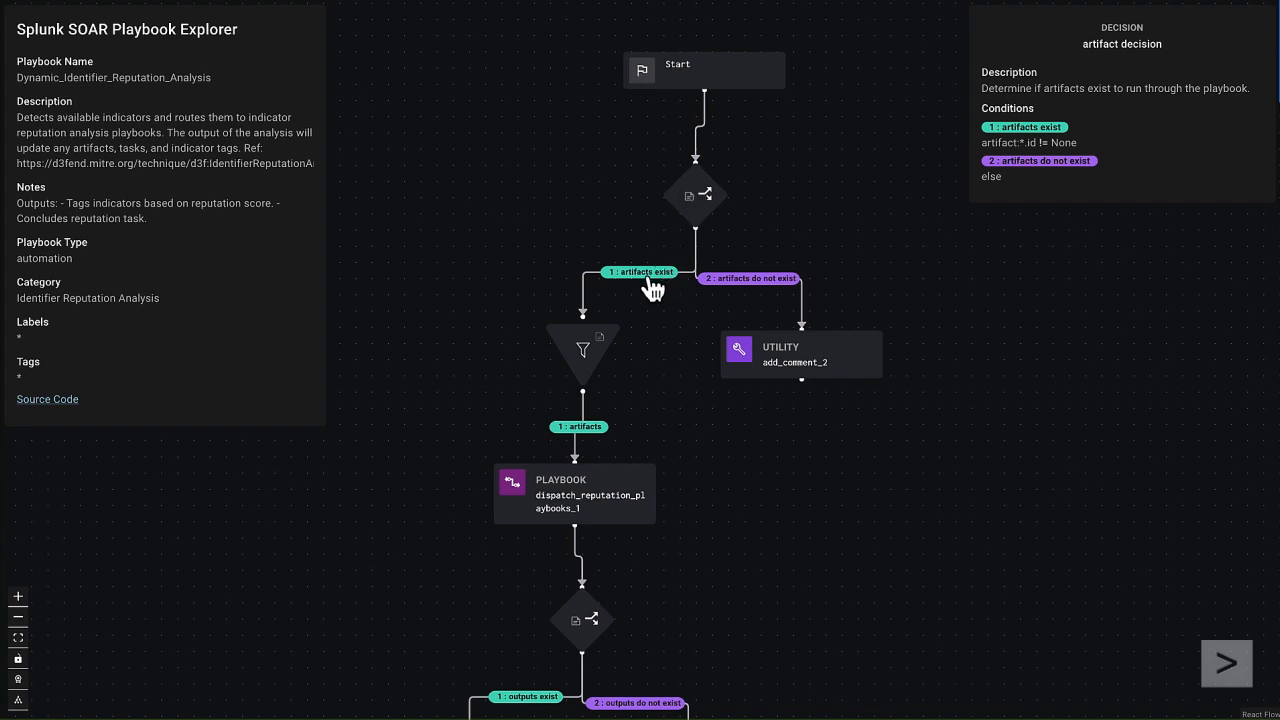
scroll(588, 293, up, 1)
scroll(588, 293, up, 2)
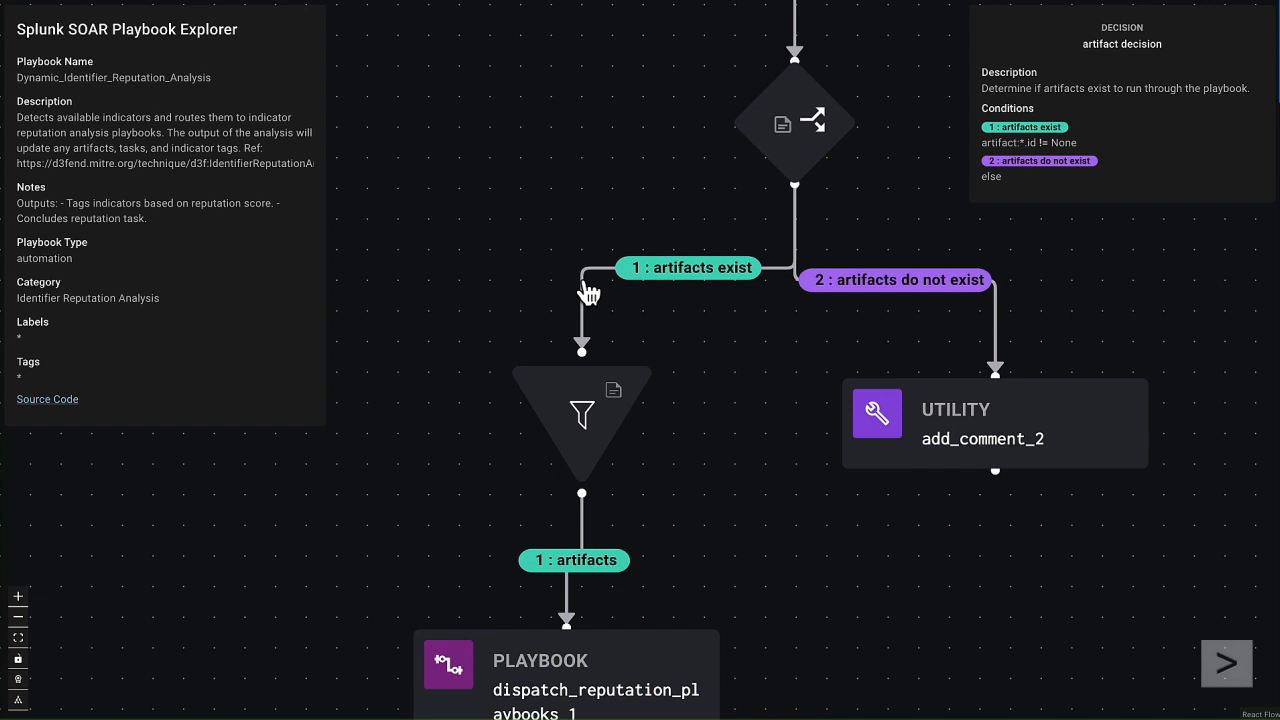
scroll(588, 293, down, 5)
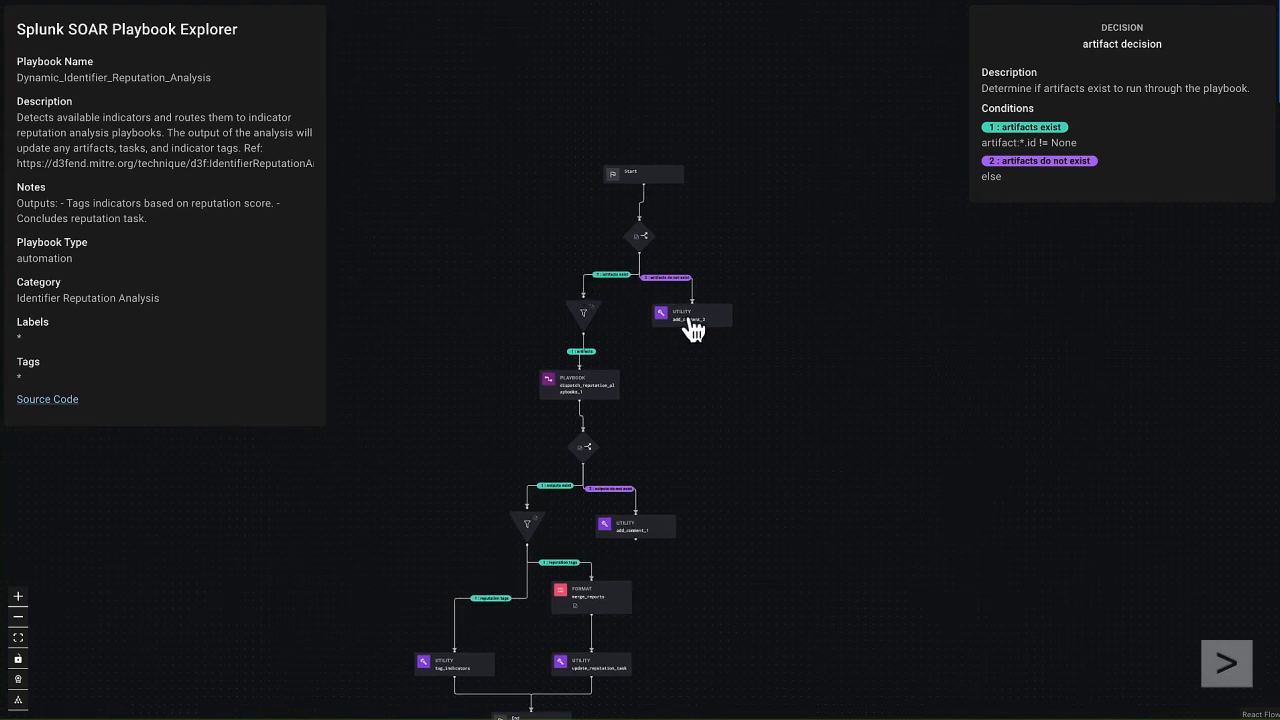
scroll(691, 329, up, 5)
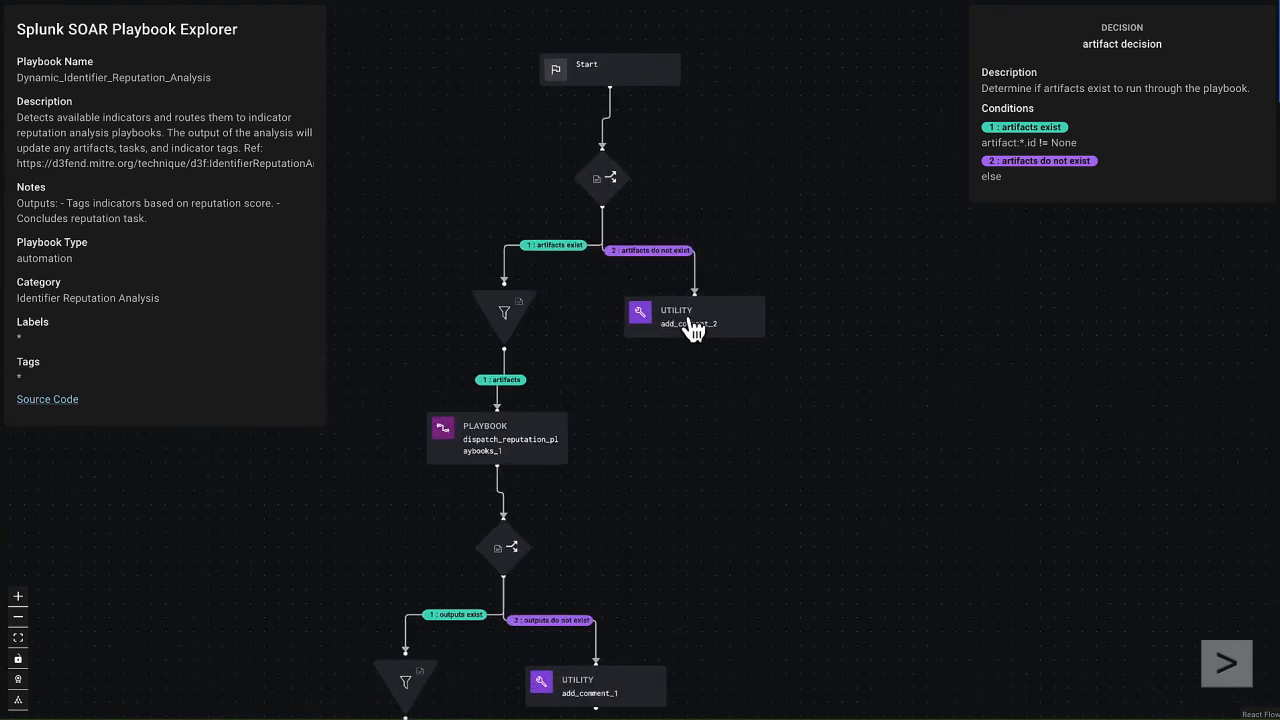
Step: Inspect the details of the artifact filter block and the Dispatch Reputation Playbooks block beneath it
drag(586, 306, 678, 303)
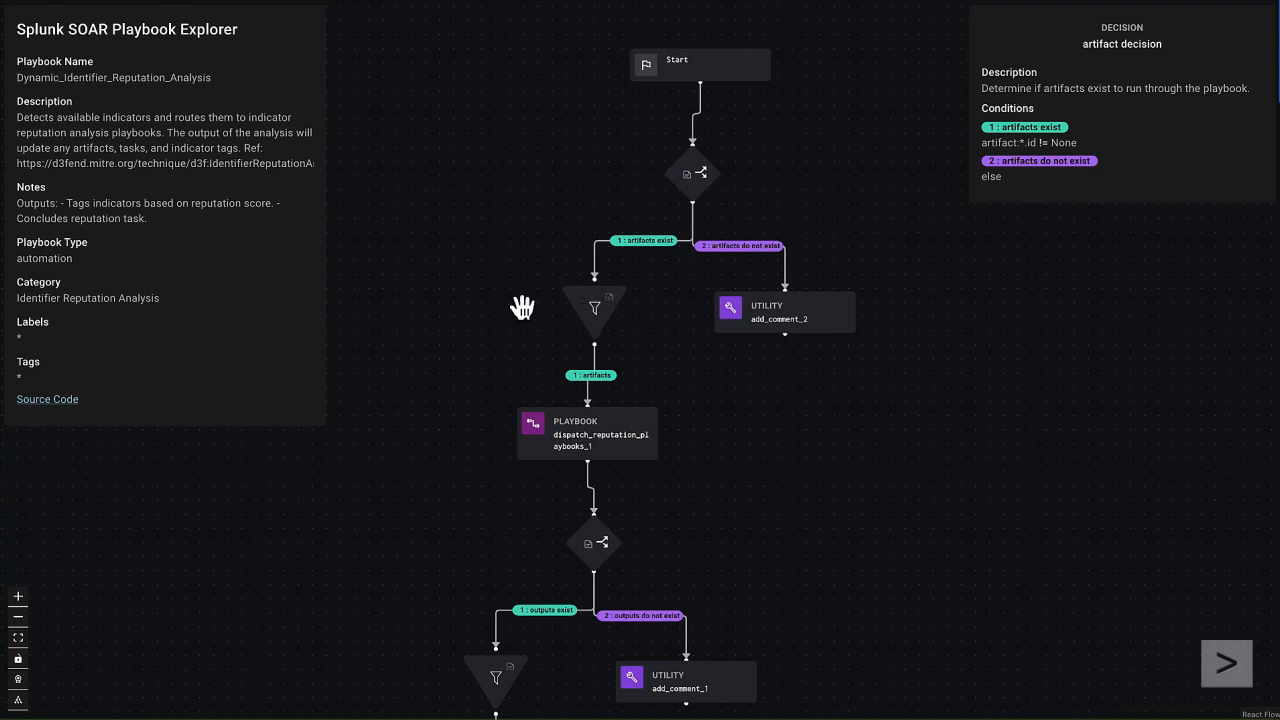
drag(494, 360, 523, 191)
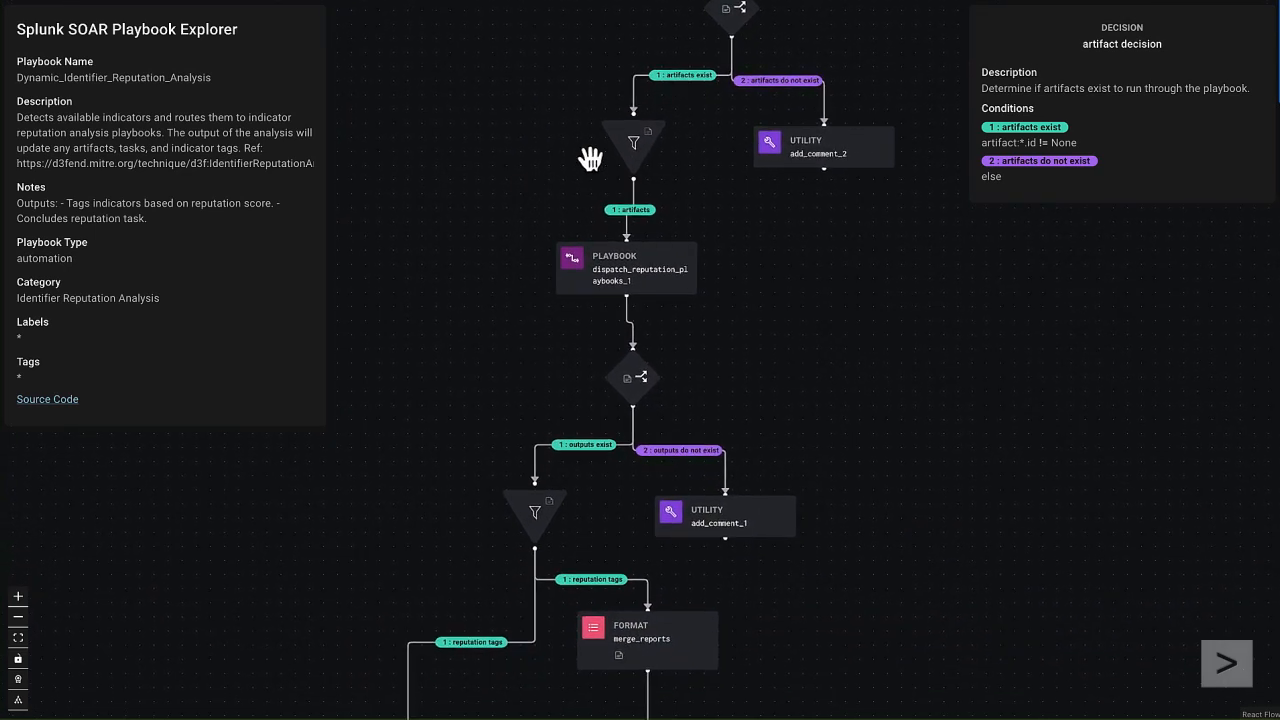
click(631, 148)
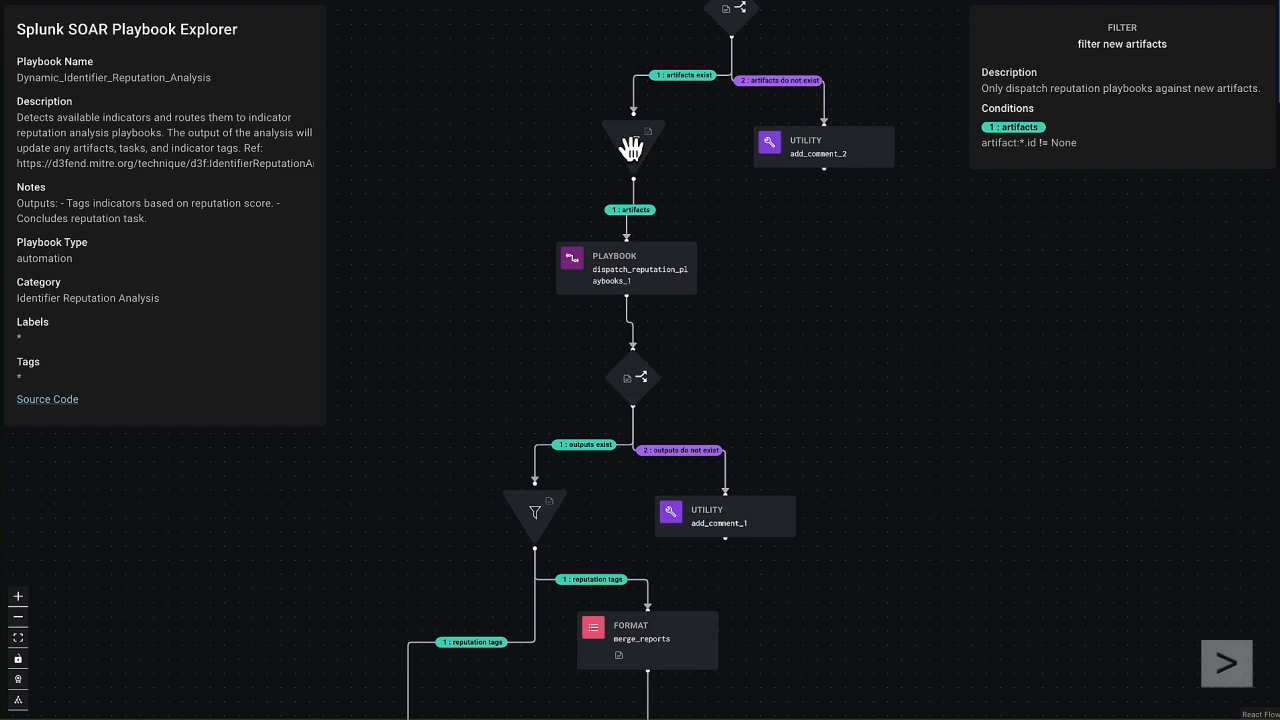
click(628, 278)
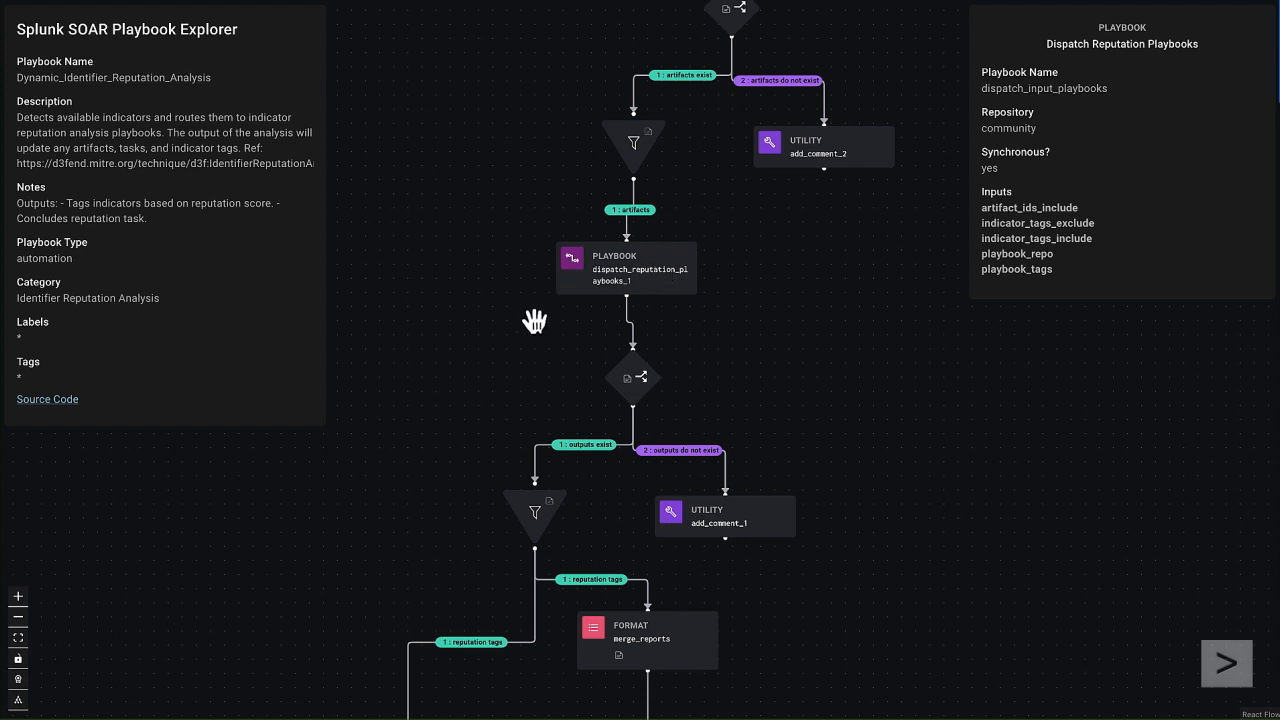
Step: Examine the rest of the flow from the outputs decision through the report and tagging blocks to End
drag(537, 363, 552, 187)
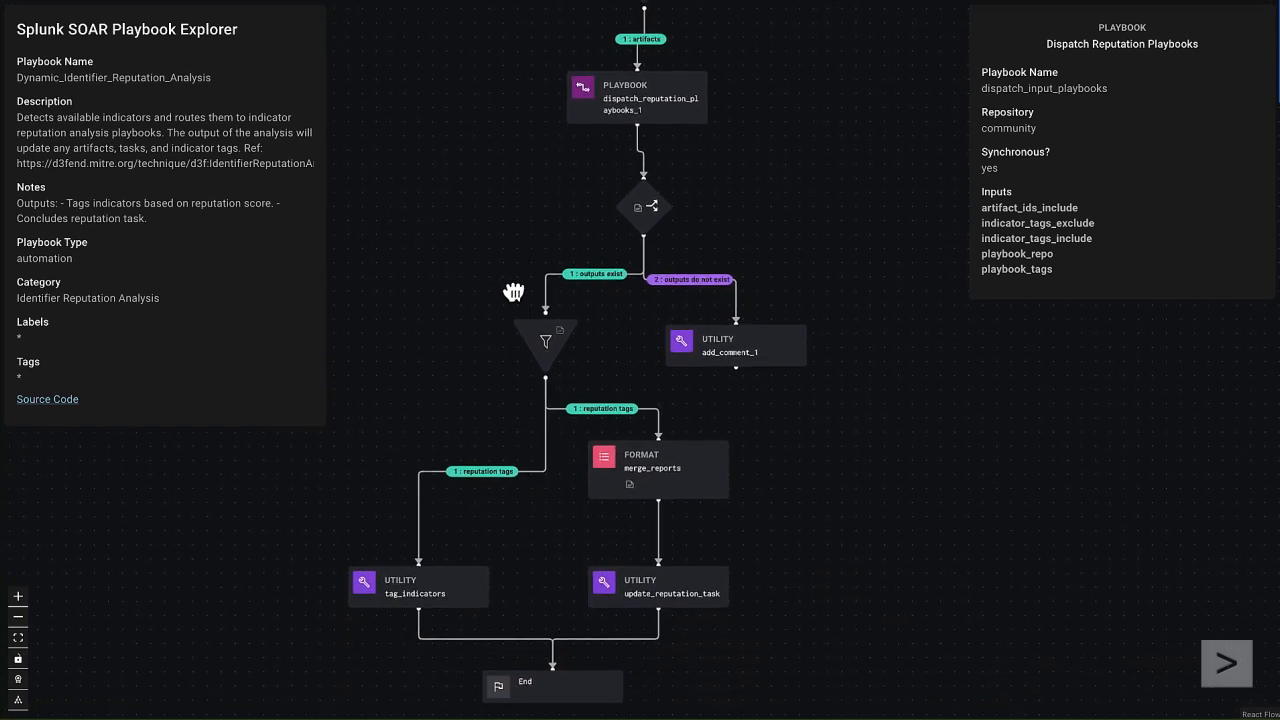
drag(514, 289, 513, 208)
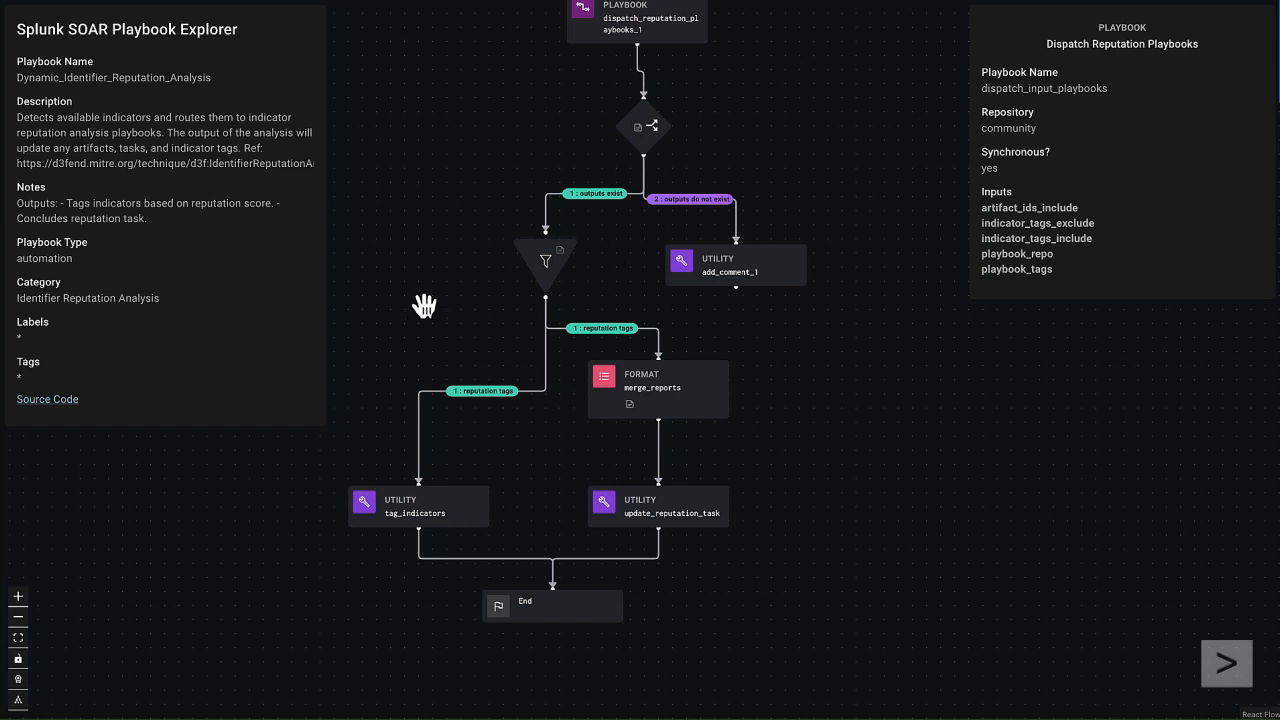
drag(409, 357, 446, 275)
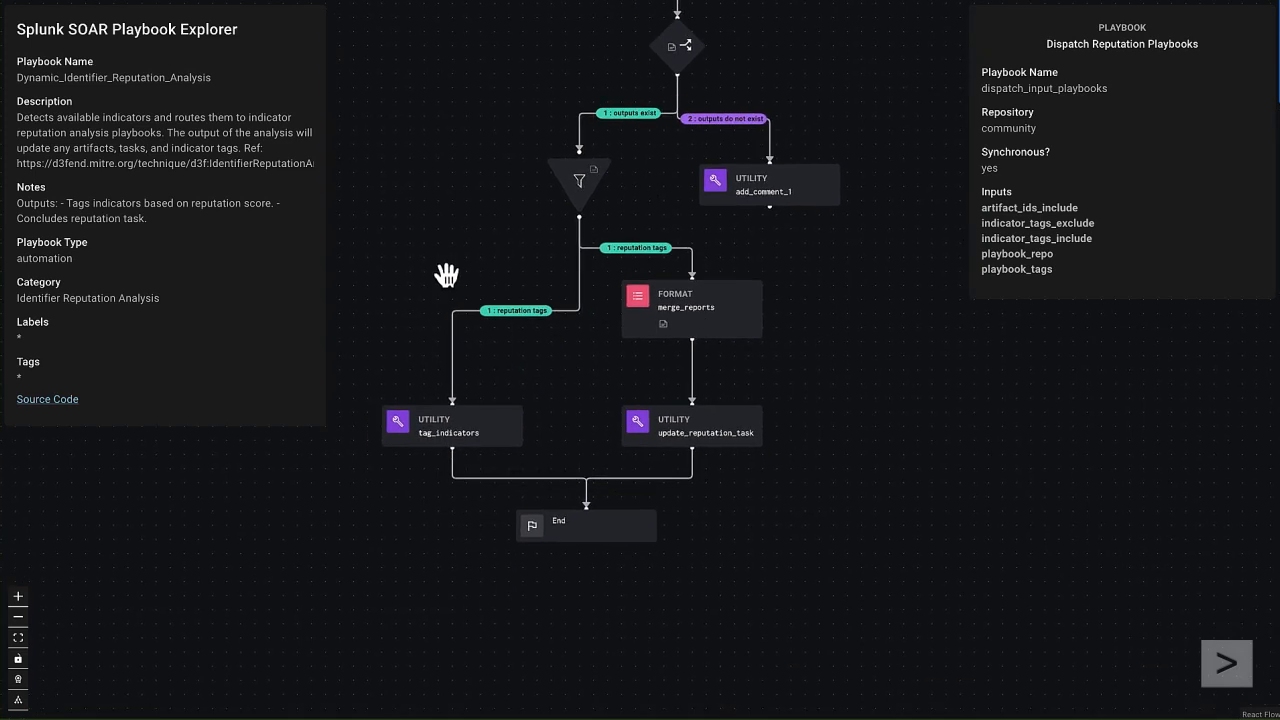
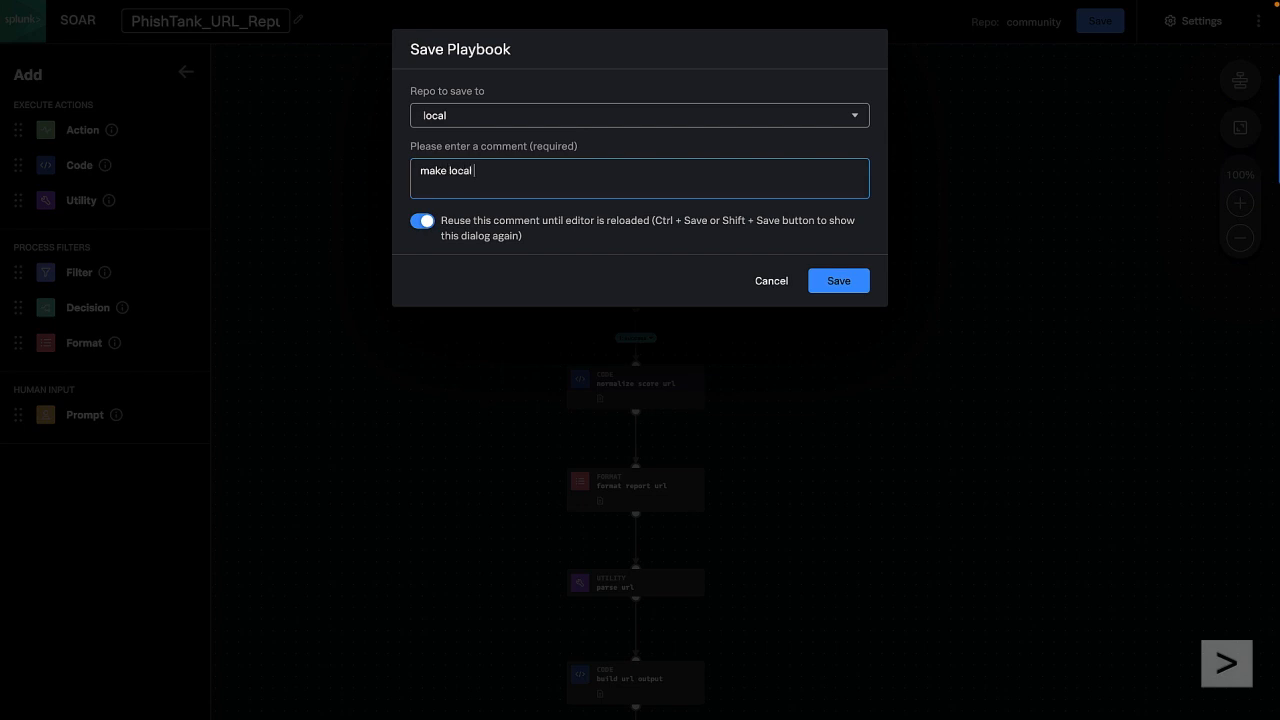
Step: Save the PhishTank URL reputation playbook to the local repo and close its editor
click(835, 281)
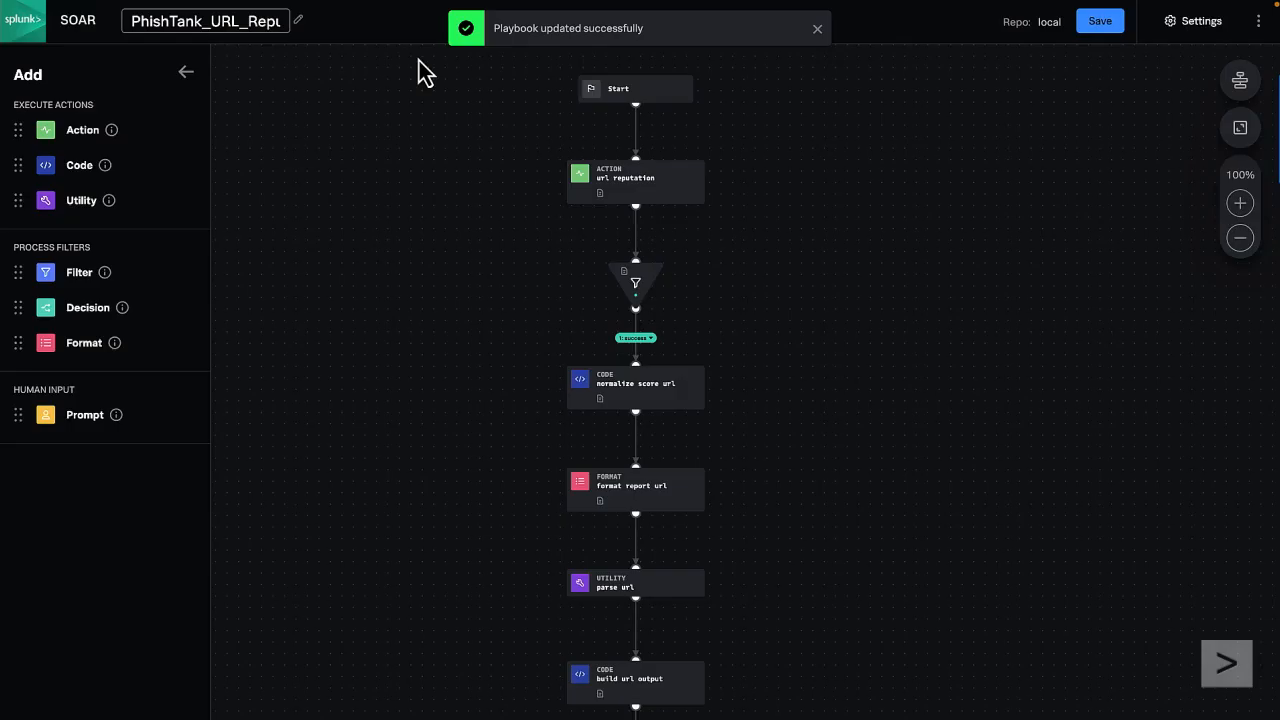
mouse_move(329, 11)
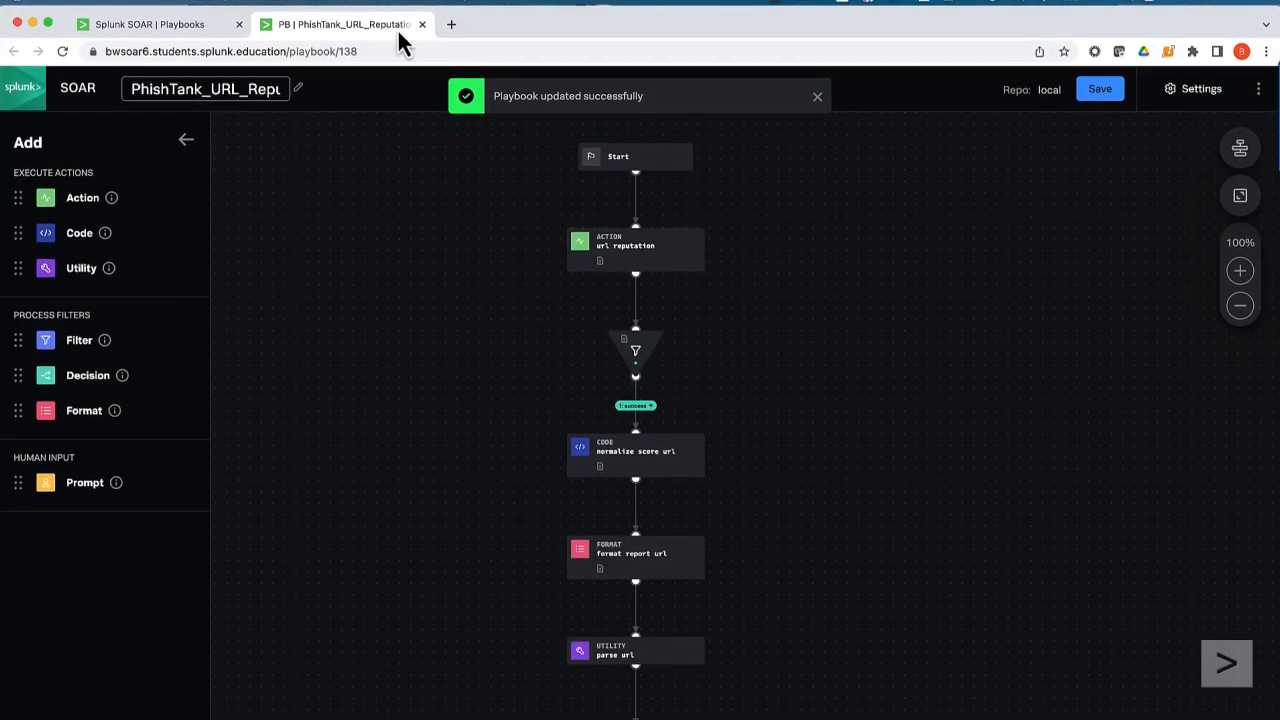
click(423, 20)
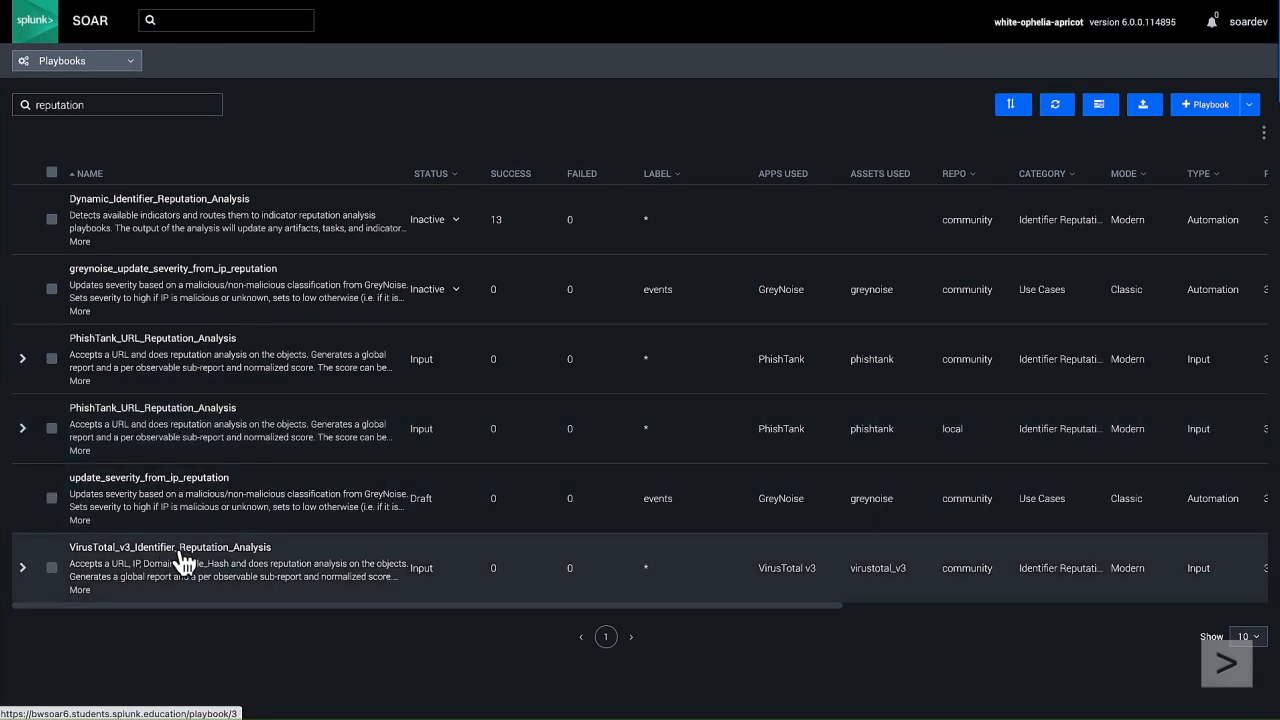
Step: Save the VirusTotal_v3_Identifier_Reputation_Analysis playbook to the local repo with the comment "make local copy" and close its editor
click(181, 551)
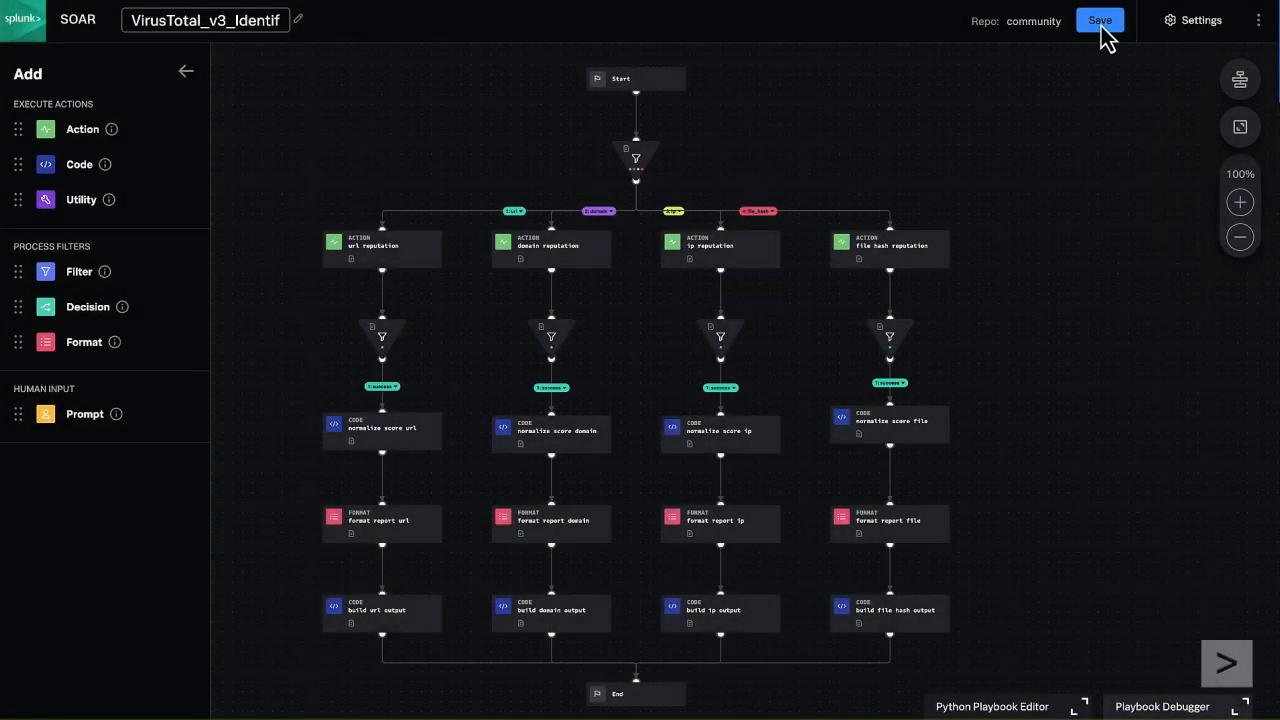
click(1097, 28)
click(474, 118)
click(455, 183)
text(make local copy)
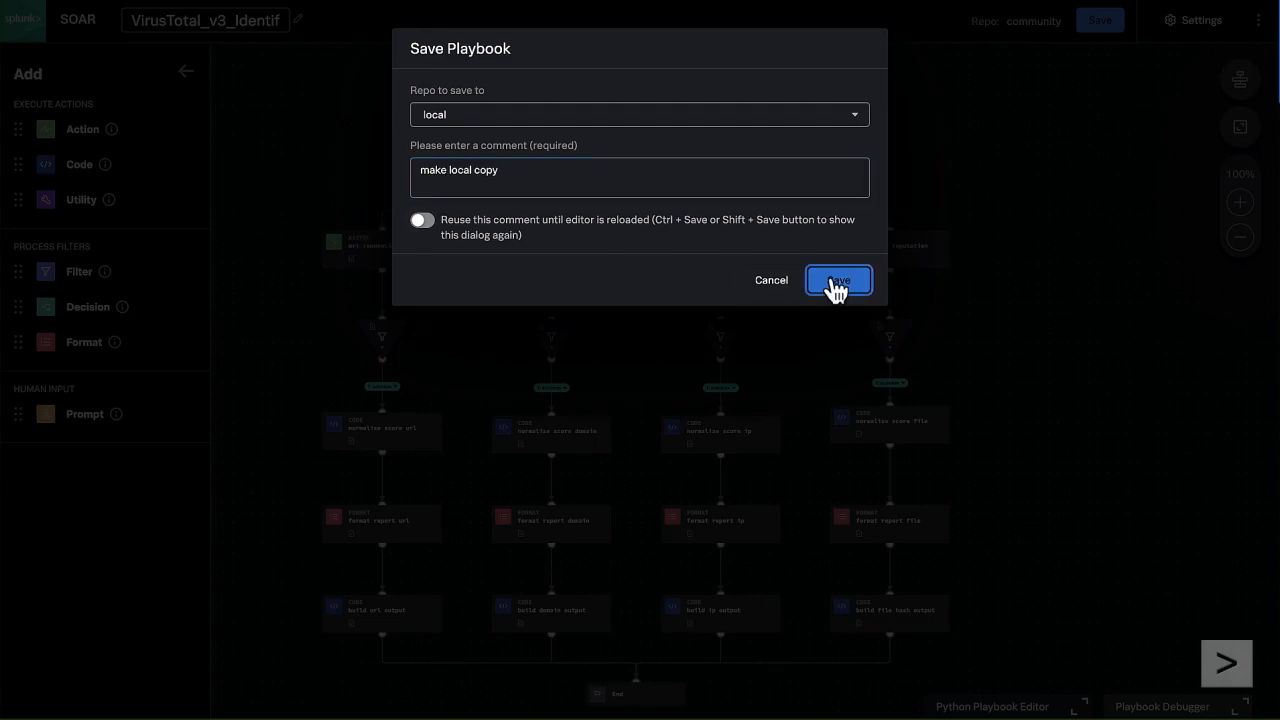
click(832, 285)
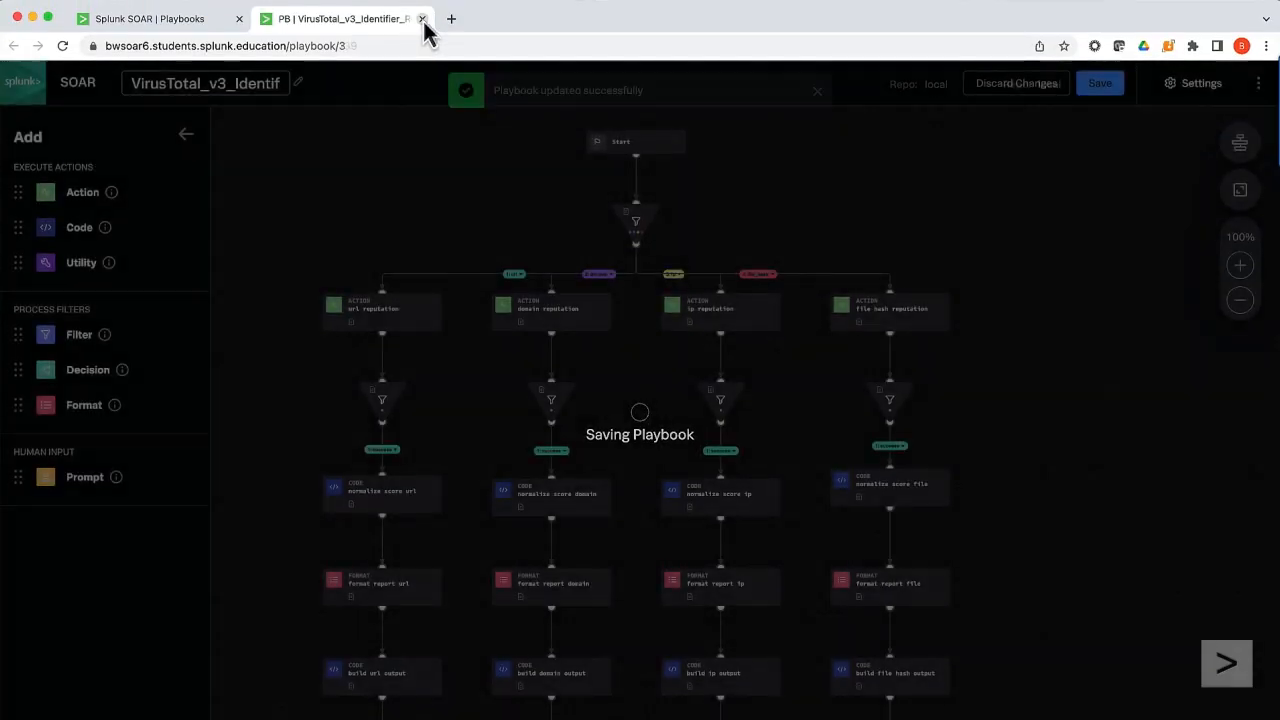
click(423, 20)
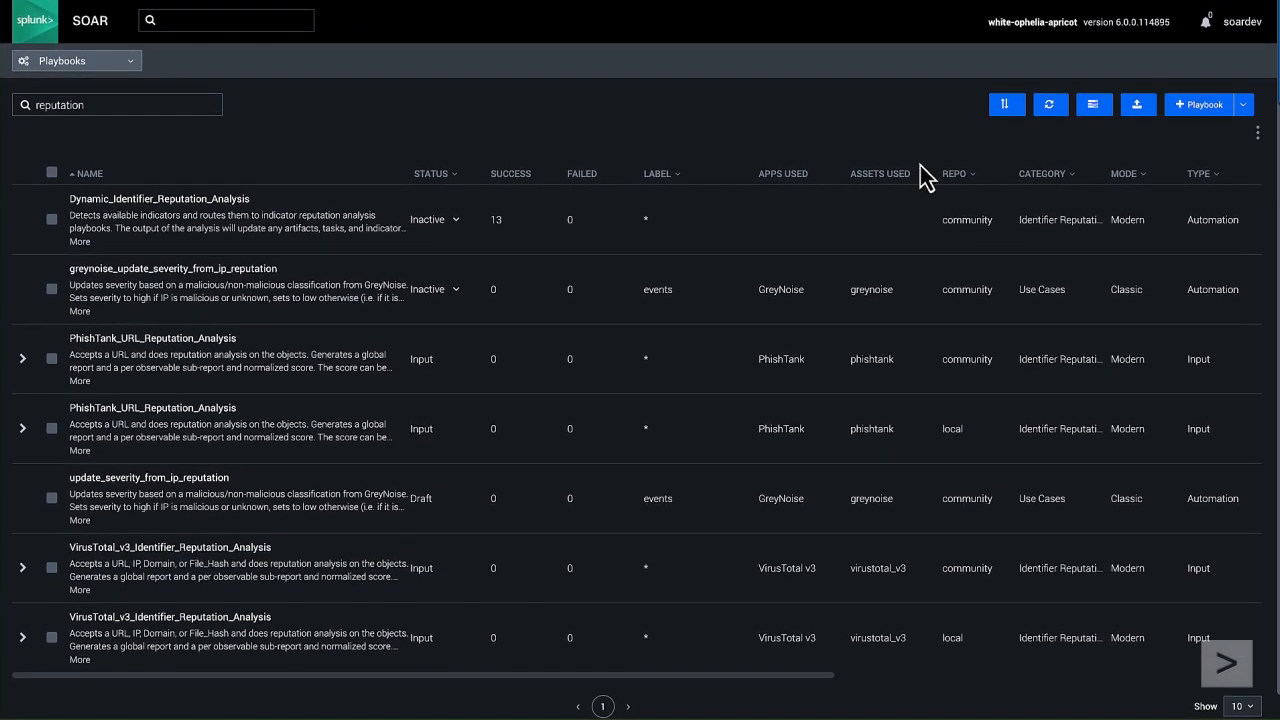
Step: Filter the reputation playbooks to the local repo and review the two local copies
click(958, 176)
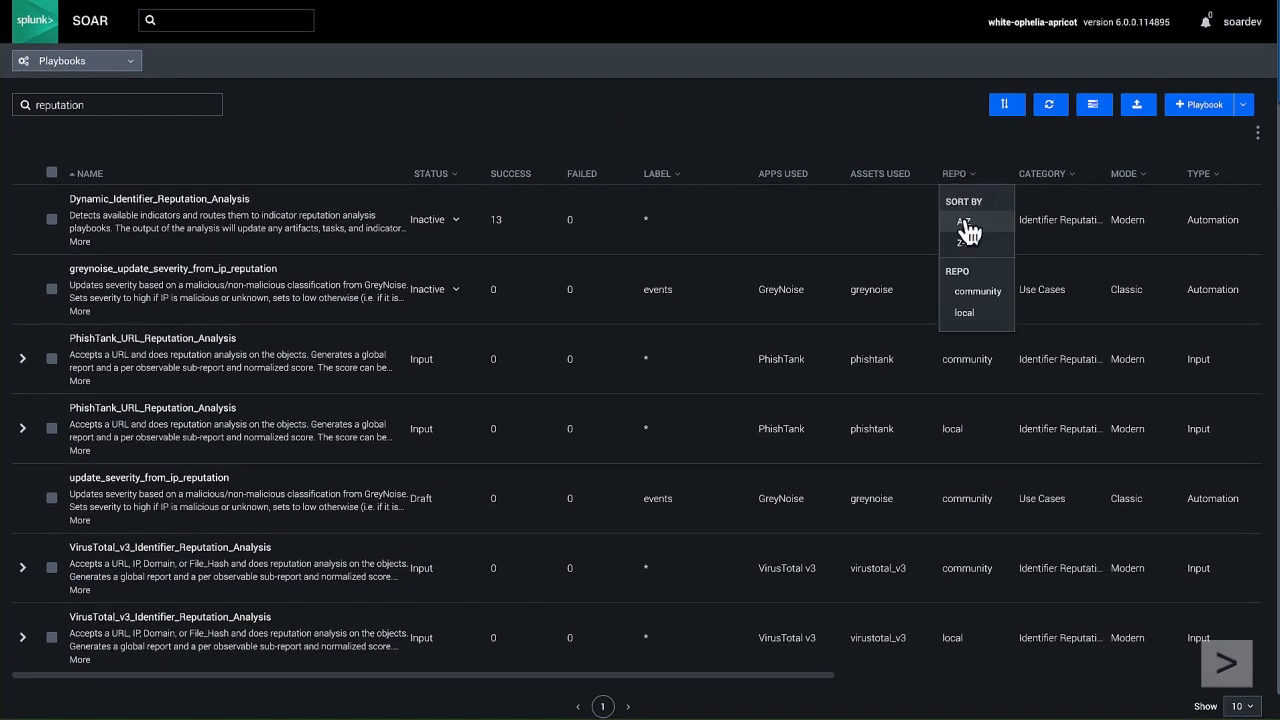
click(964, 314)
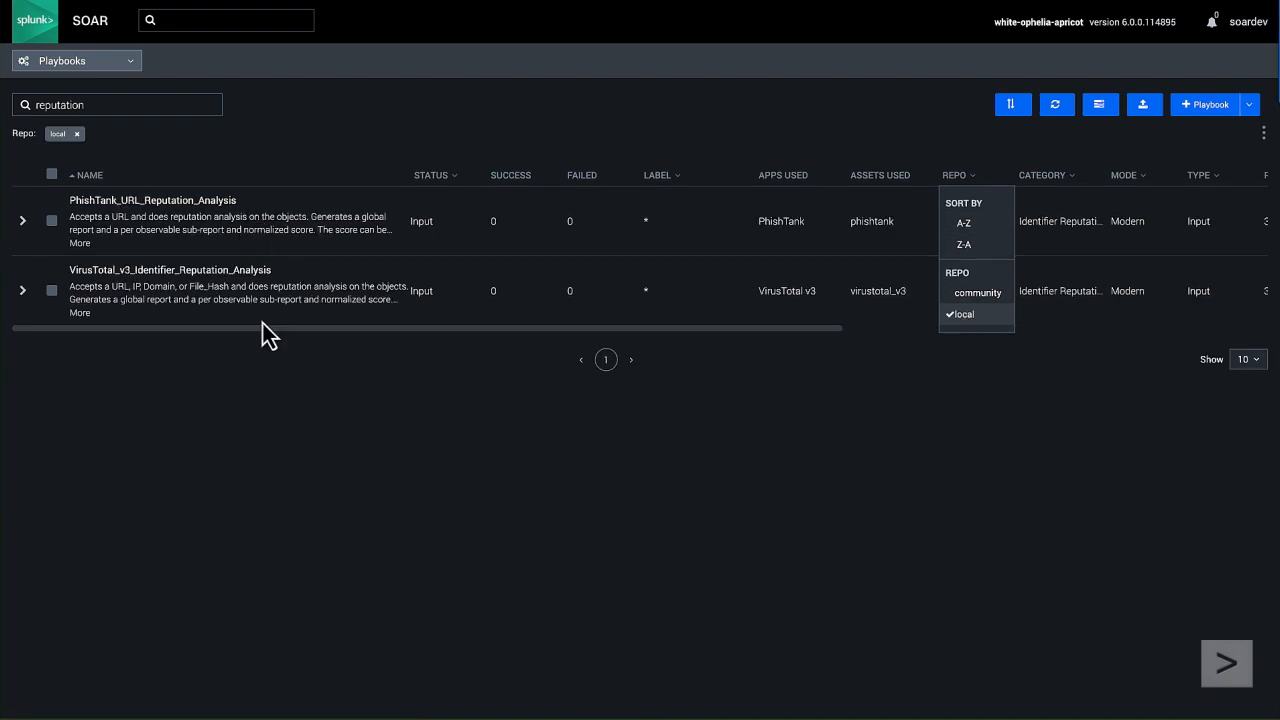
click(270, 384)
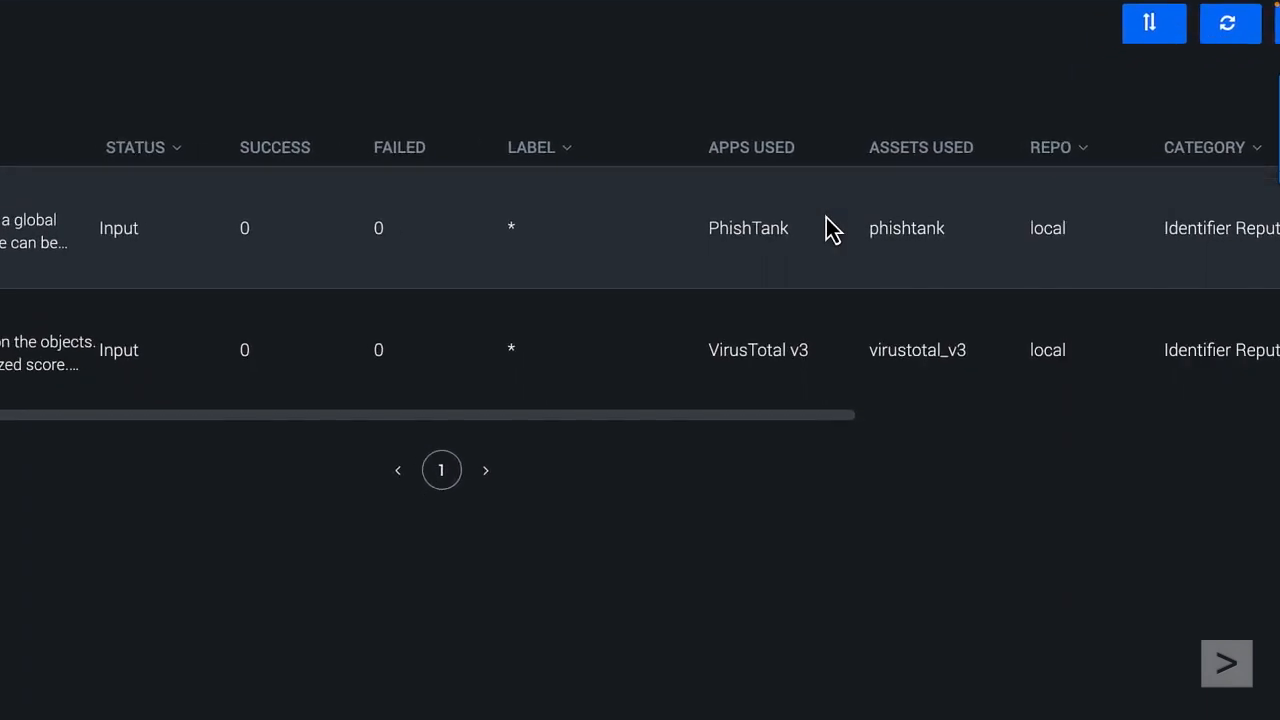
scroll(826, 228, right, 2)
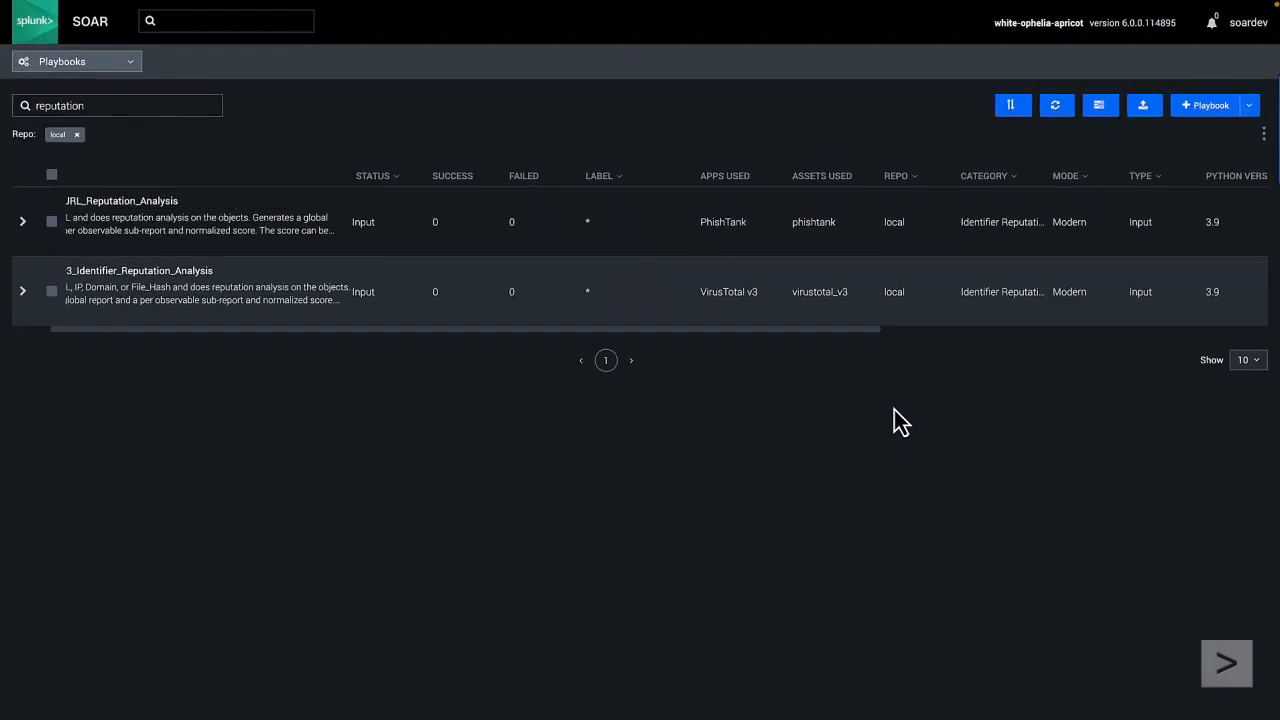
Step: Go to Apps and examine the configured asset of the PhishTank app
click(131, 63)
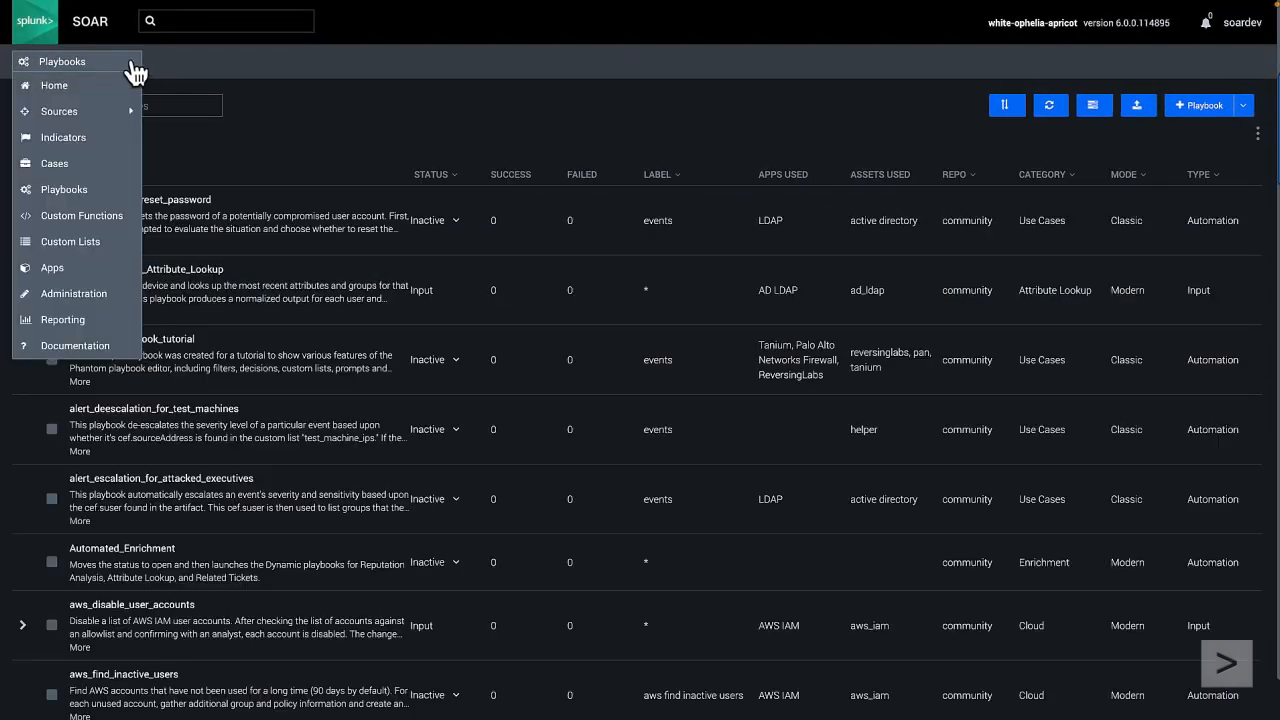
click(64, 271)
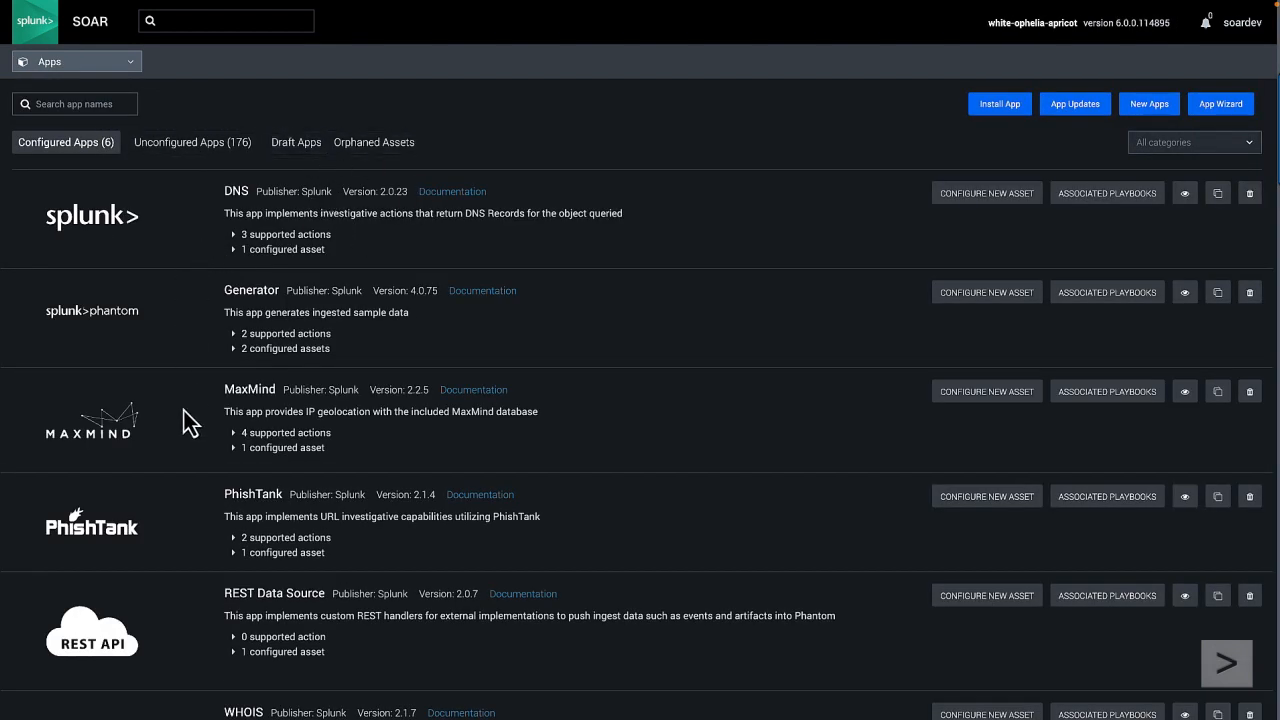
scroll(192, 521, down, 1)
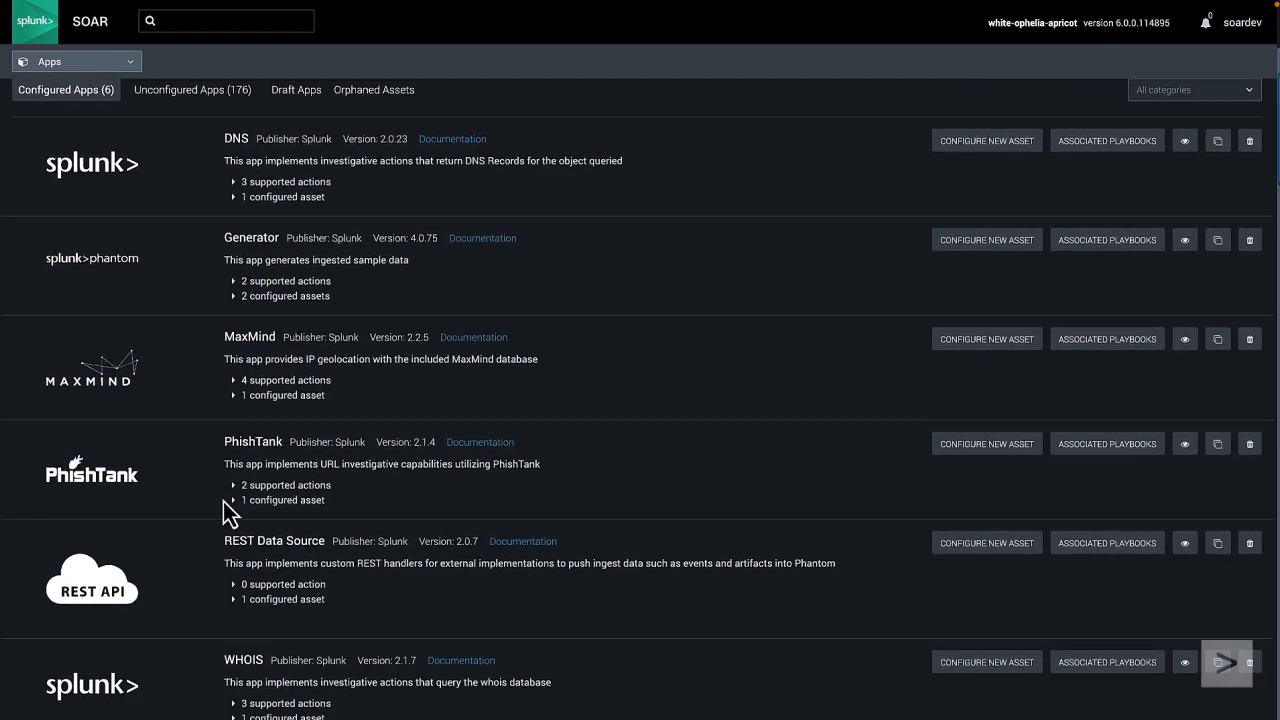
click(234, 502)
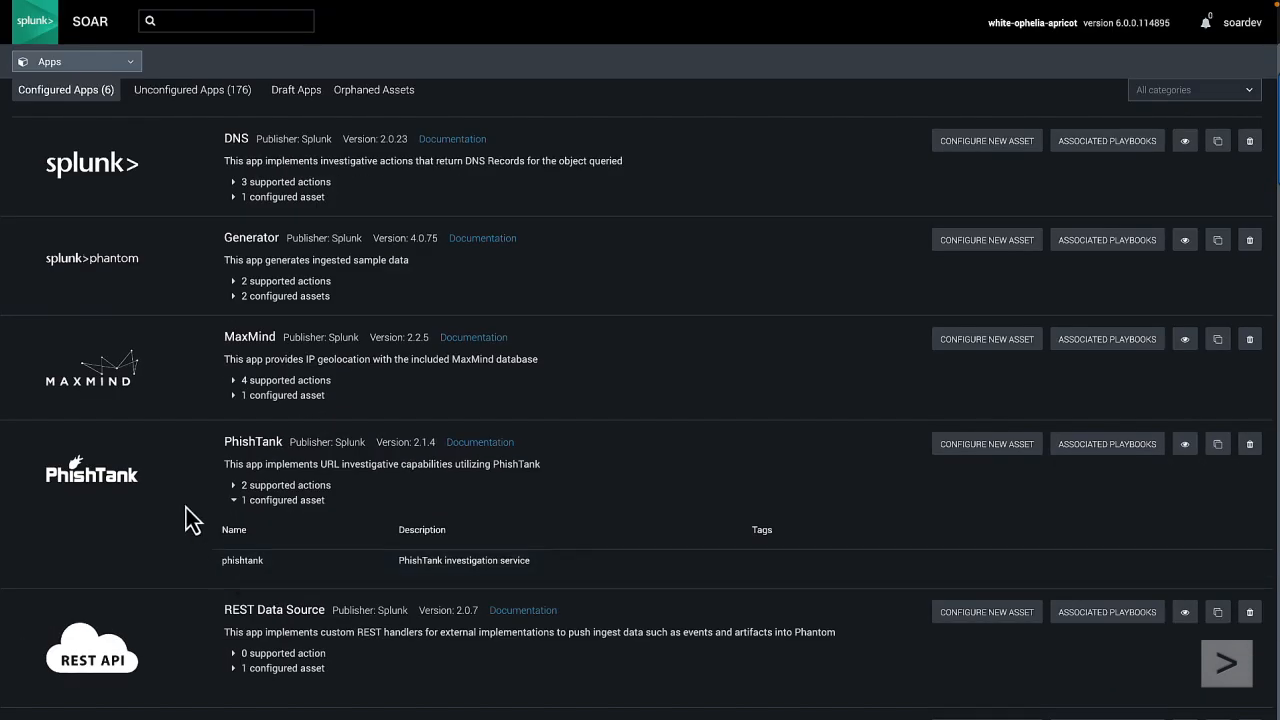
scroll(186, 510, down, 1)
scroll(186, 510, up, 2)
scroll(186, 510, down, 1)
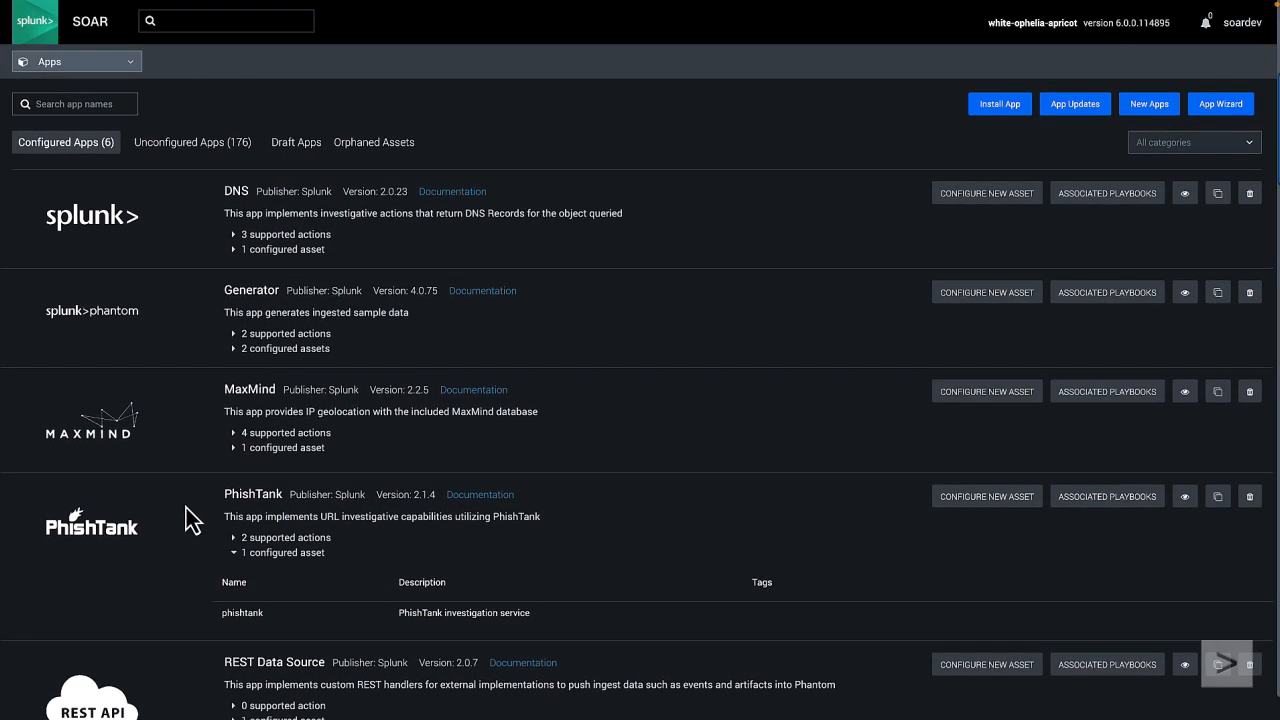
Step: Search the apps for virustotal and start a new VirusTotal v3 asset named virustotal_v3
click(73, 103)
text(virustotal)
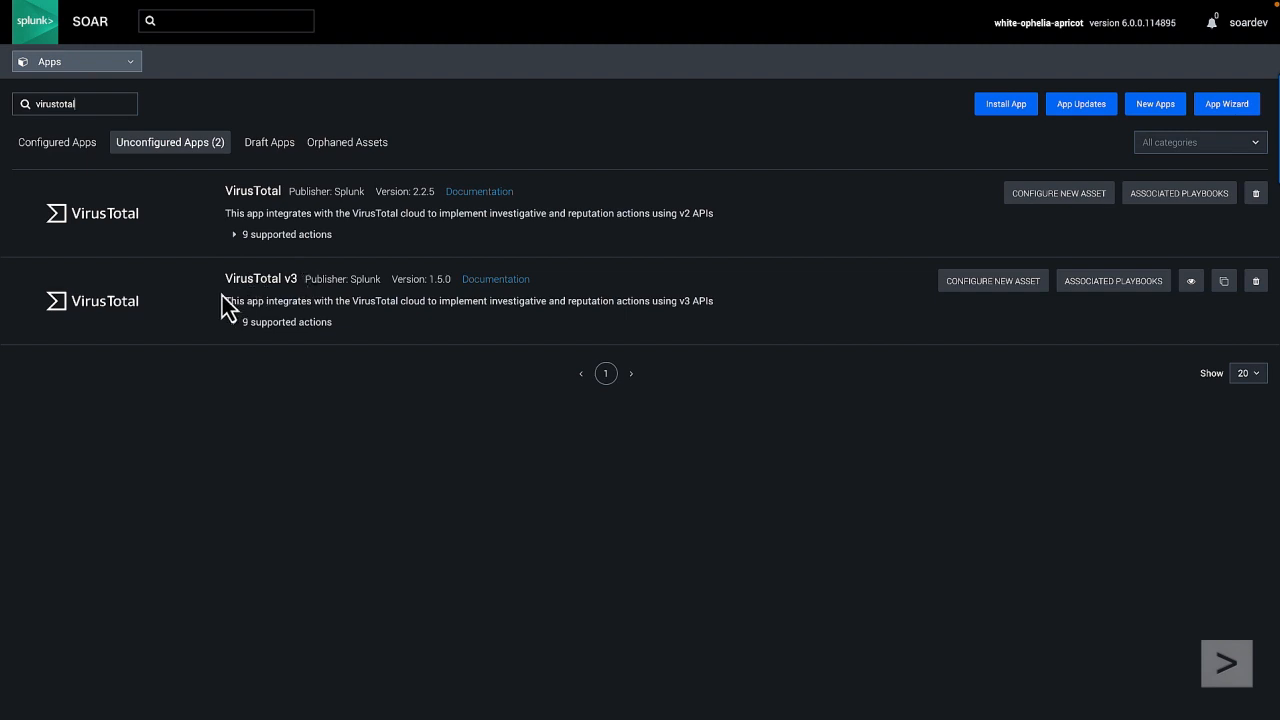
click(995, 282)
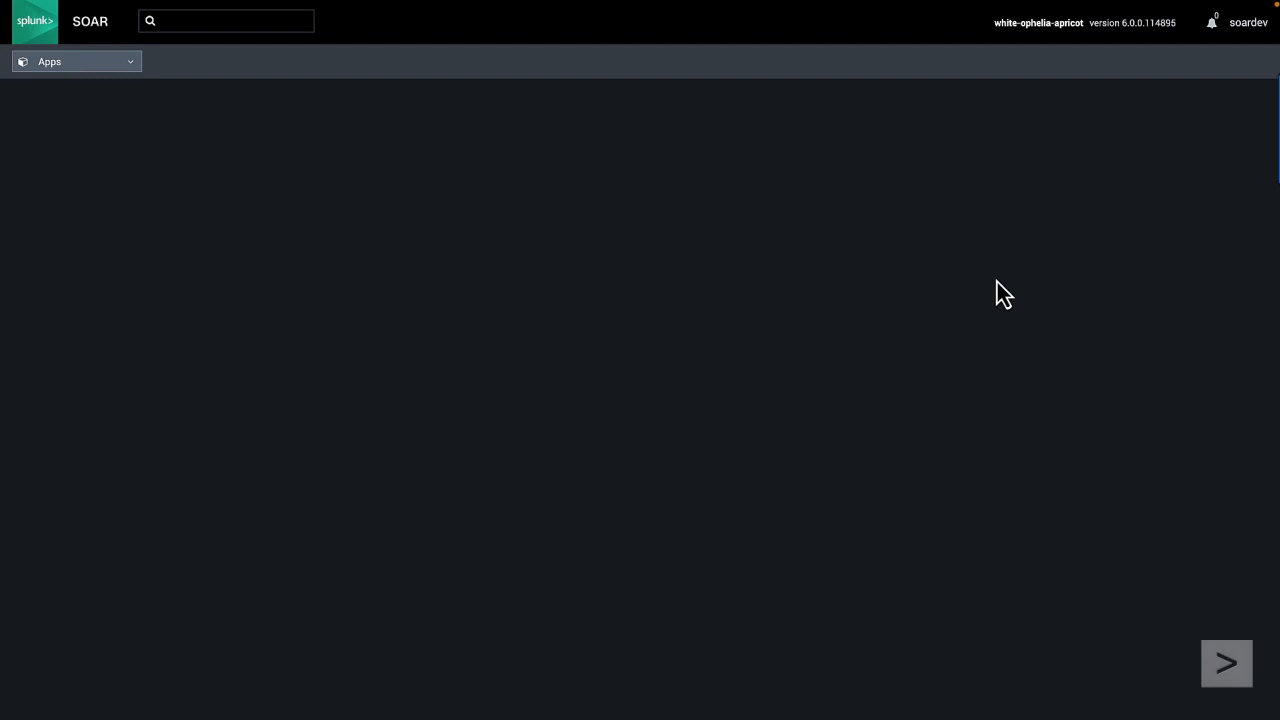
click(246, 489)
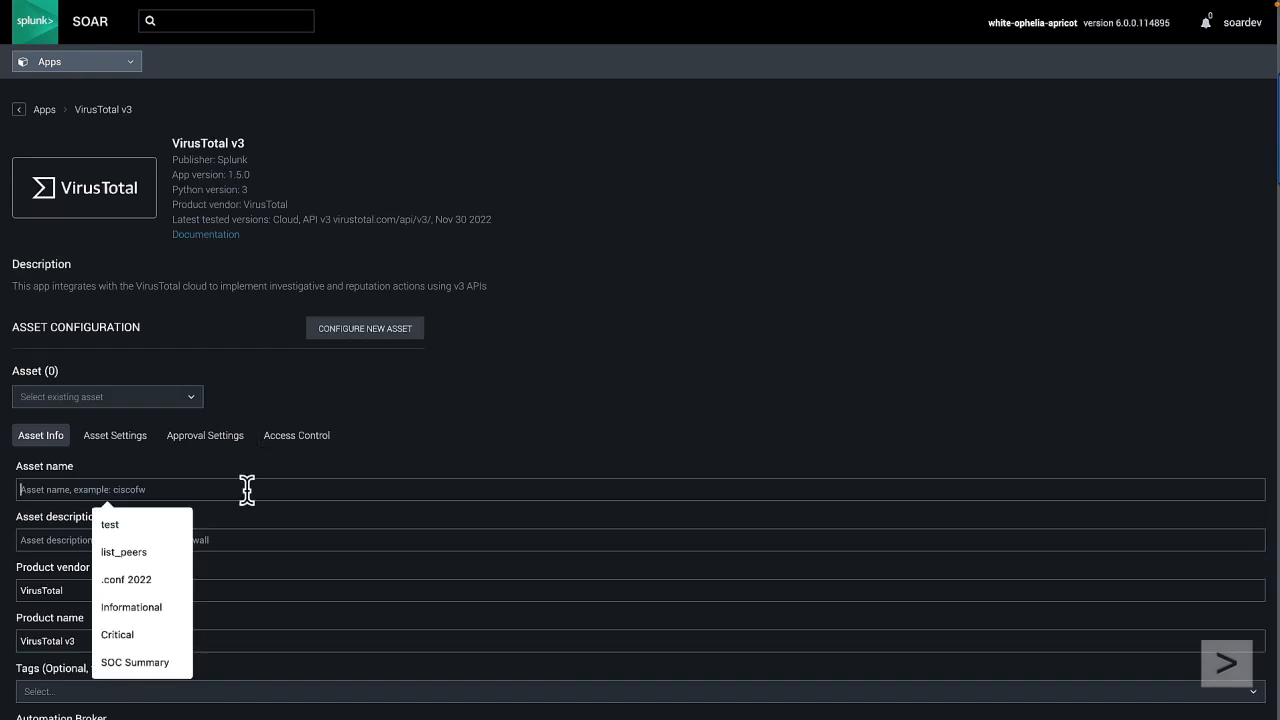
text(virustot)
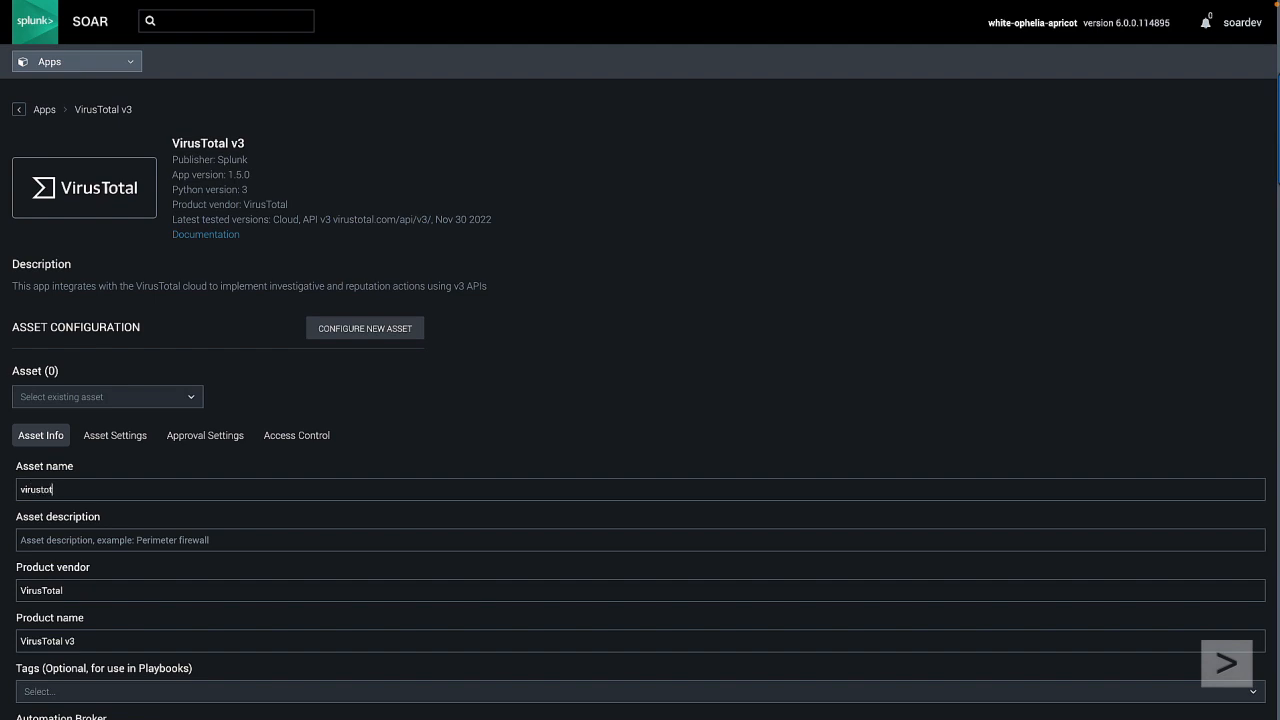
text(al_v3)
Step: Paste a value for the VirusTotal API key in the new asset's settings
click(121, 440)
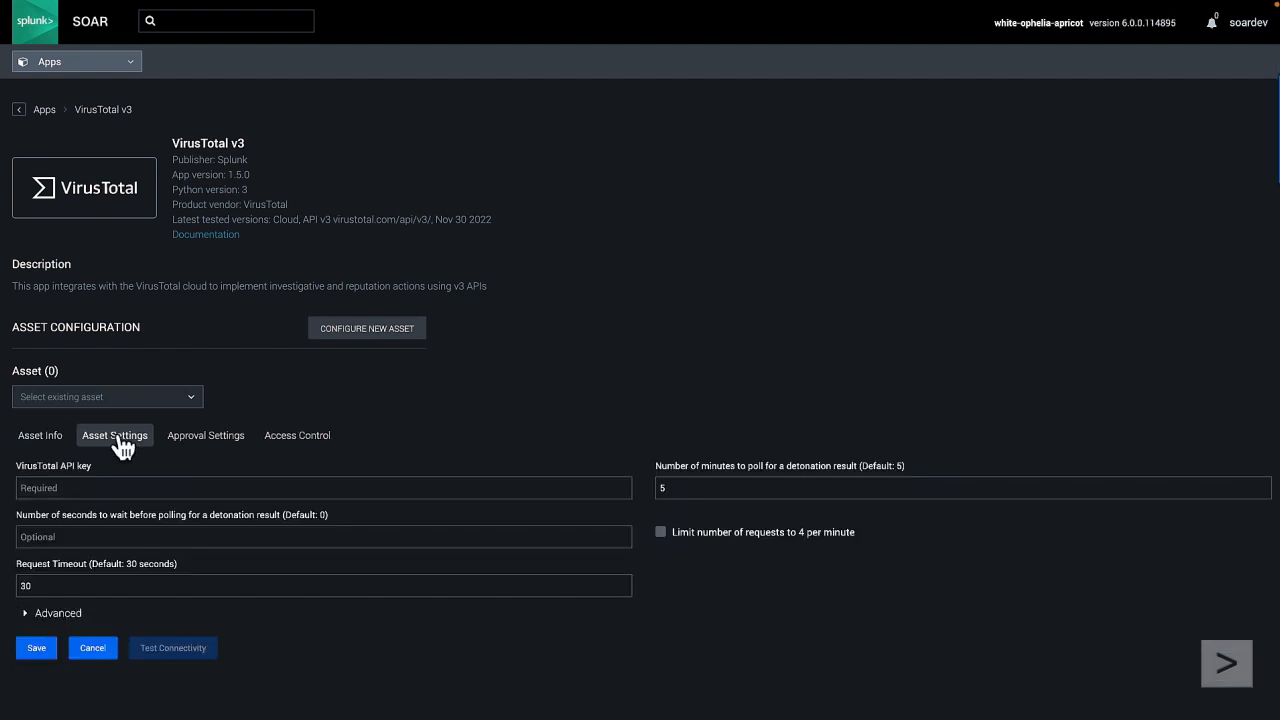
click(54, 485)
key(ctrl+v)
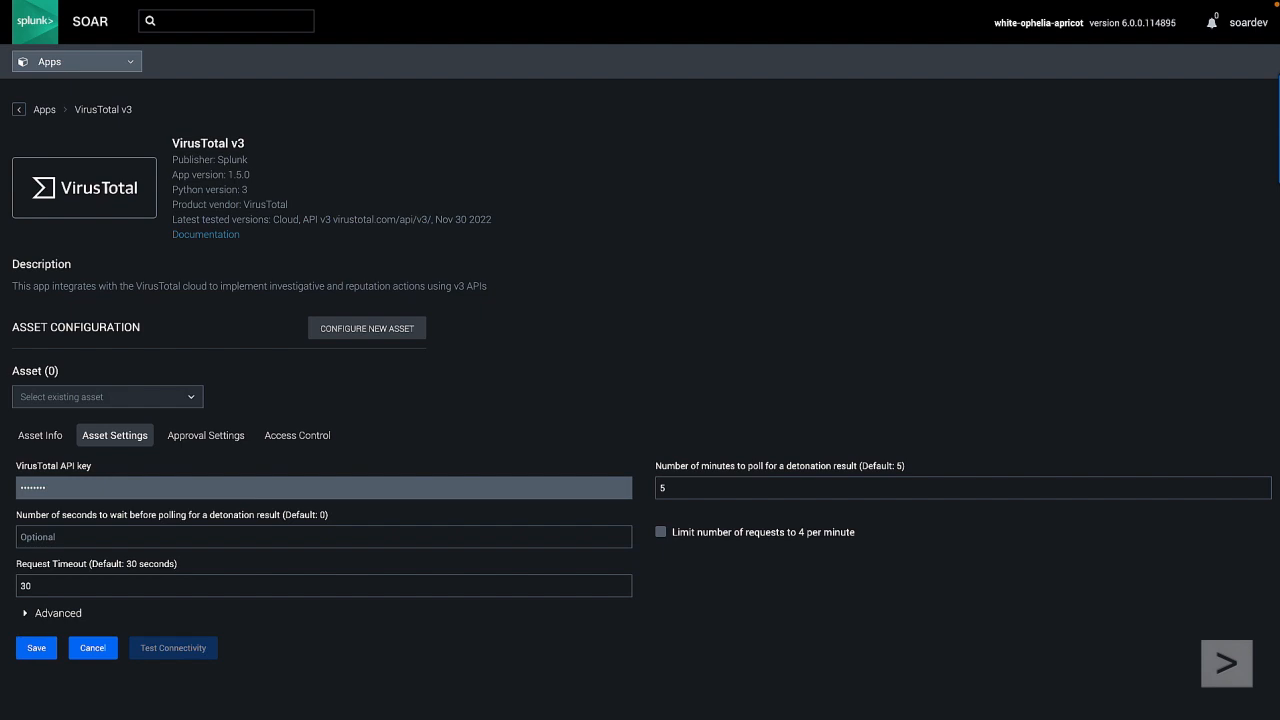
Step: Switch to the VirusTotal website and open the account's API key page
mouse_move(57, 8)
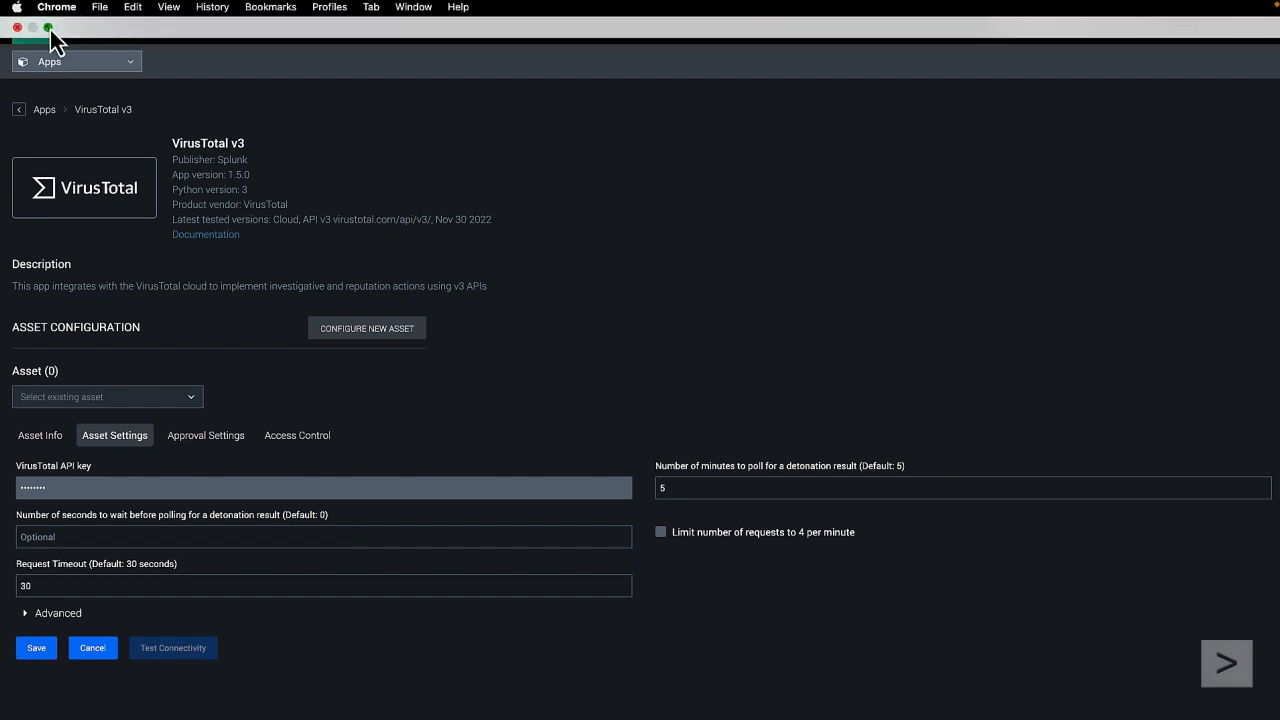
click(49, 28)
click(334, 24)
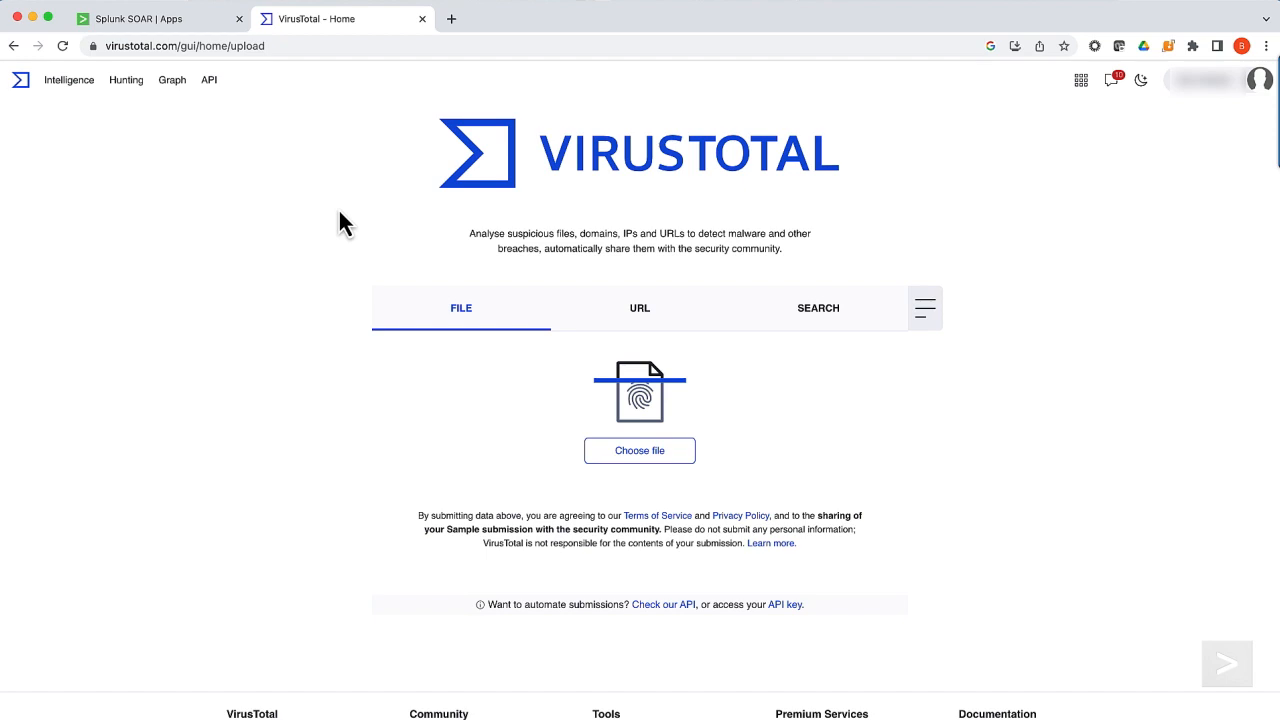
click(1260, 86)
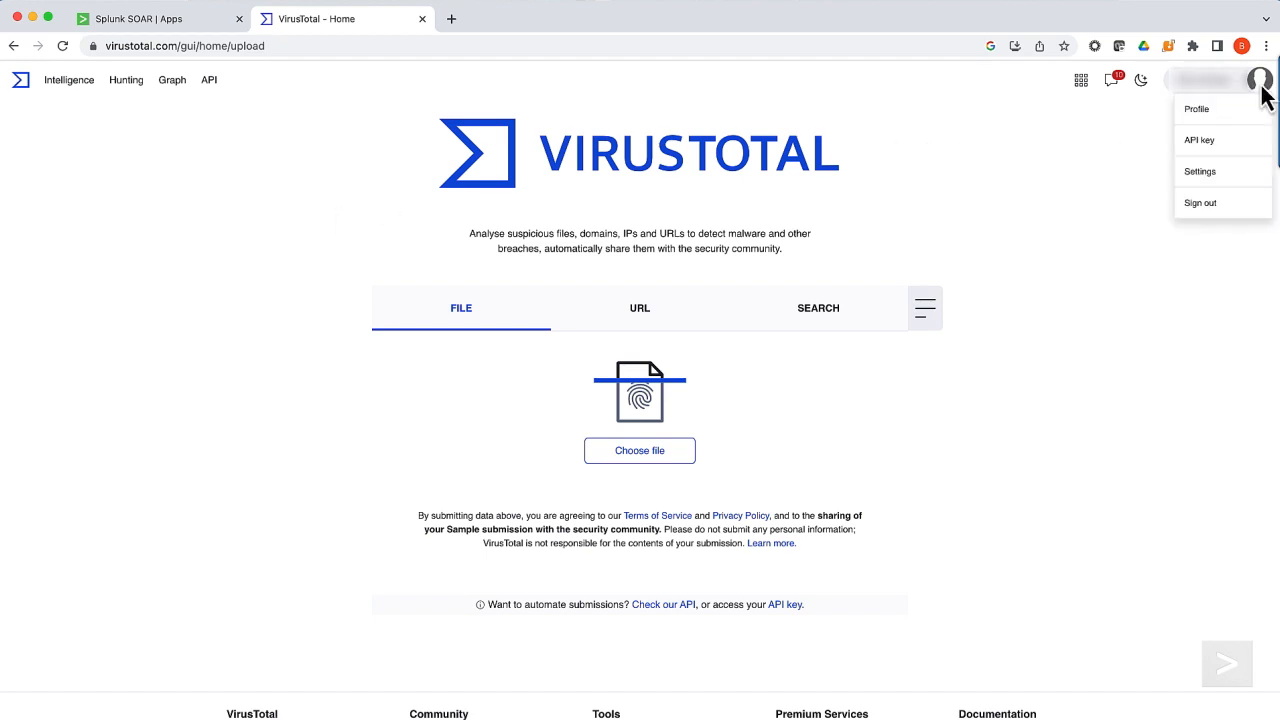
click(1218, 152)
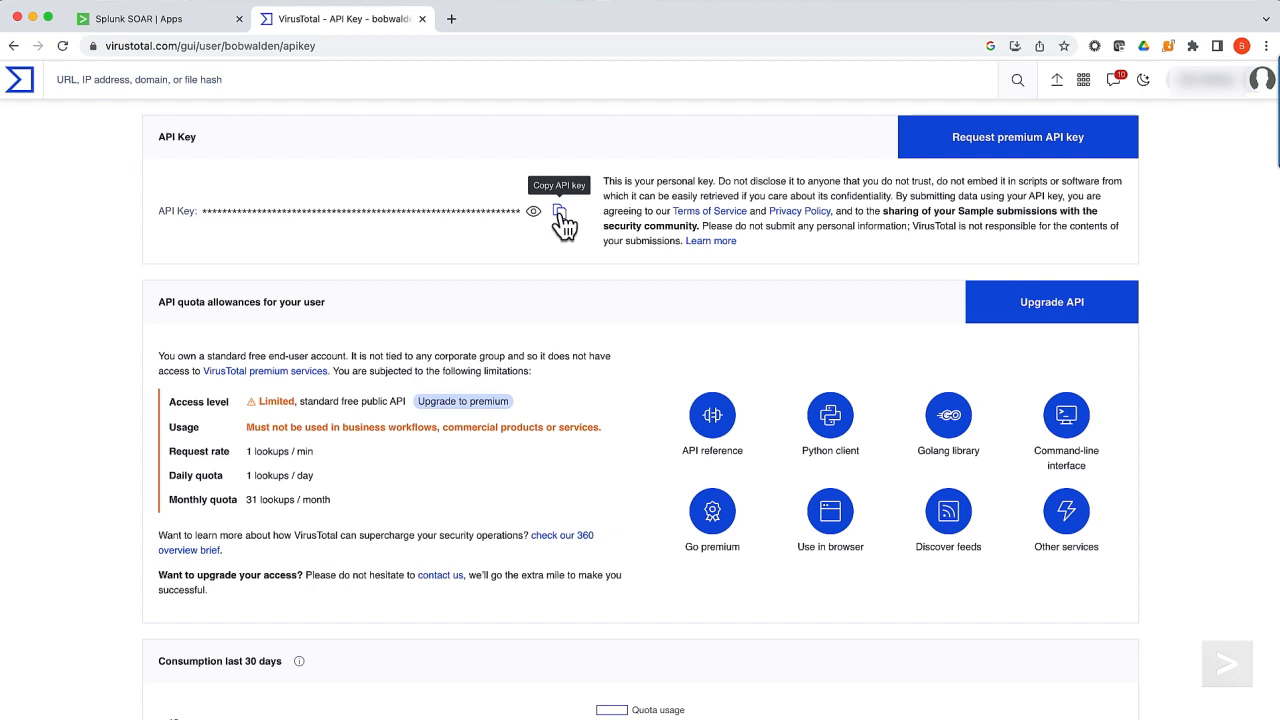
Step: Return to Splunk SOAR and replace the VirusTotal API key in the asset settings with the account's key
click(205, 22)
click(109, 544)
key(BackSpace)
key(BackSpace)
key(BackSpace)
key(BackSpace)
key(BackSpace)
key(BackSpace)
key(BackSpace)
key(BackSpace)
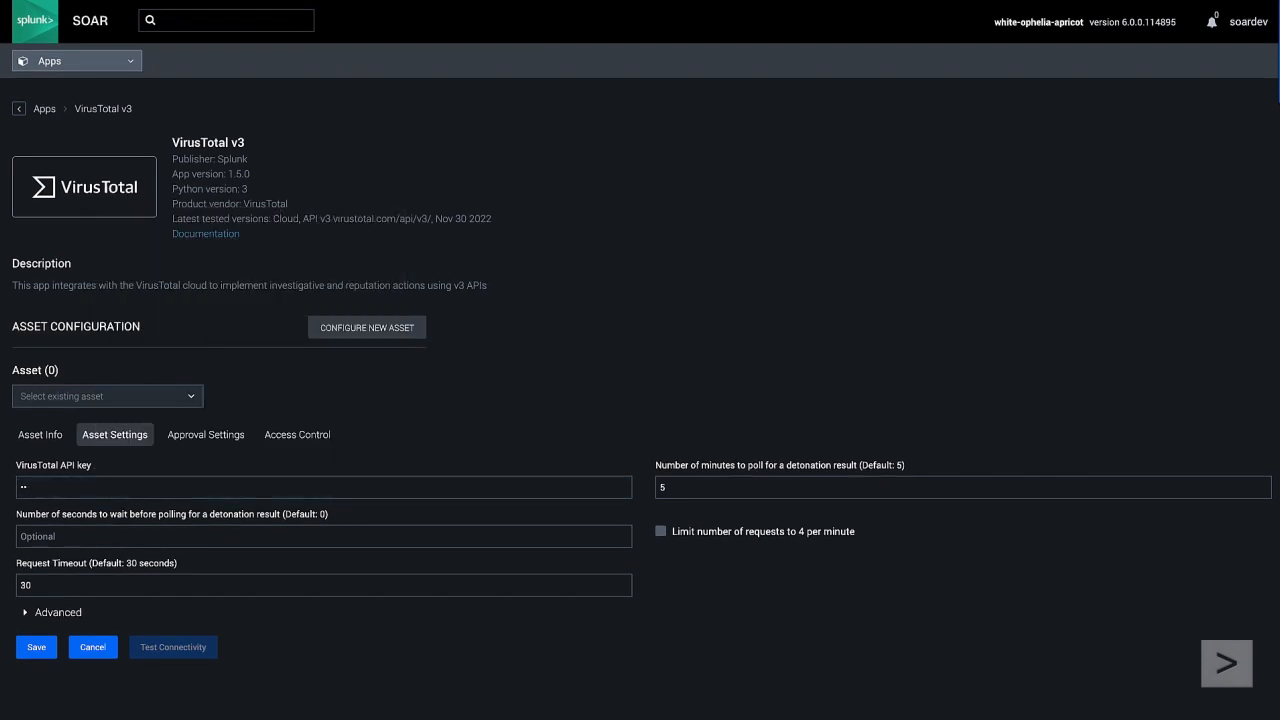
key(ctrl+v)
Step: Save the virustotal_v3 asset and test its connectivity
click(36, 648)
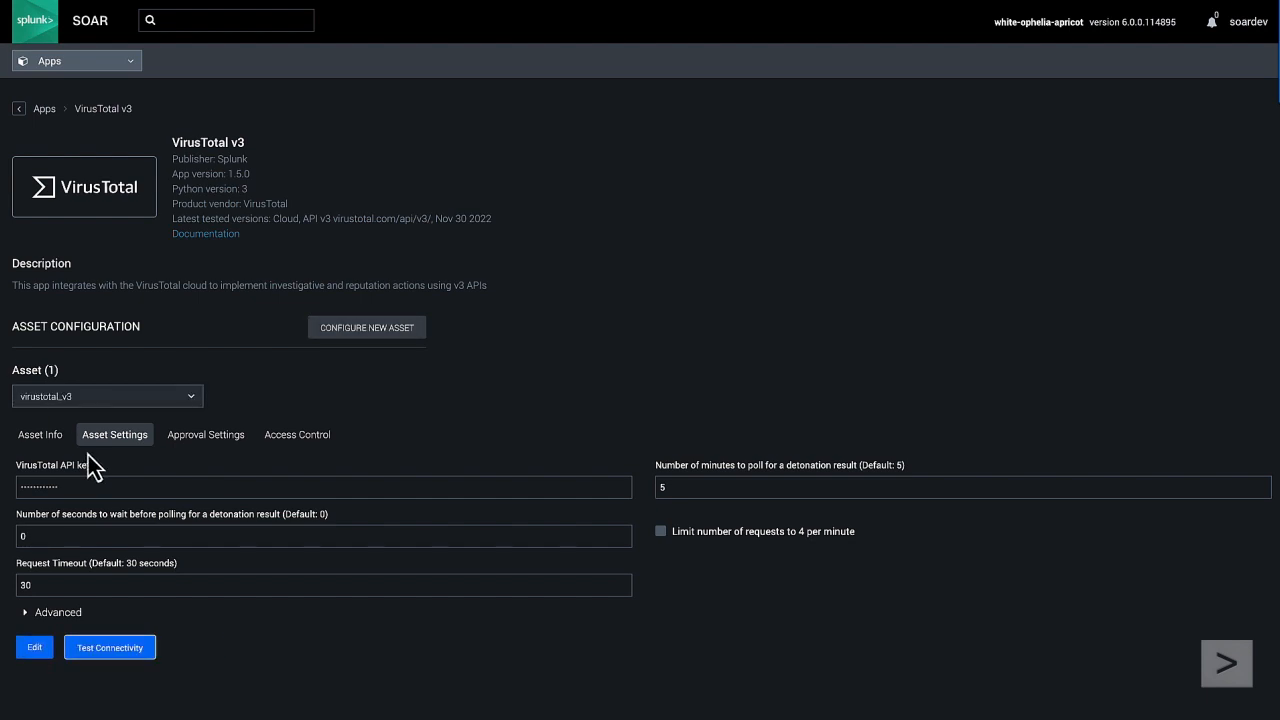
click(110, 648)
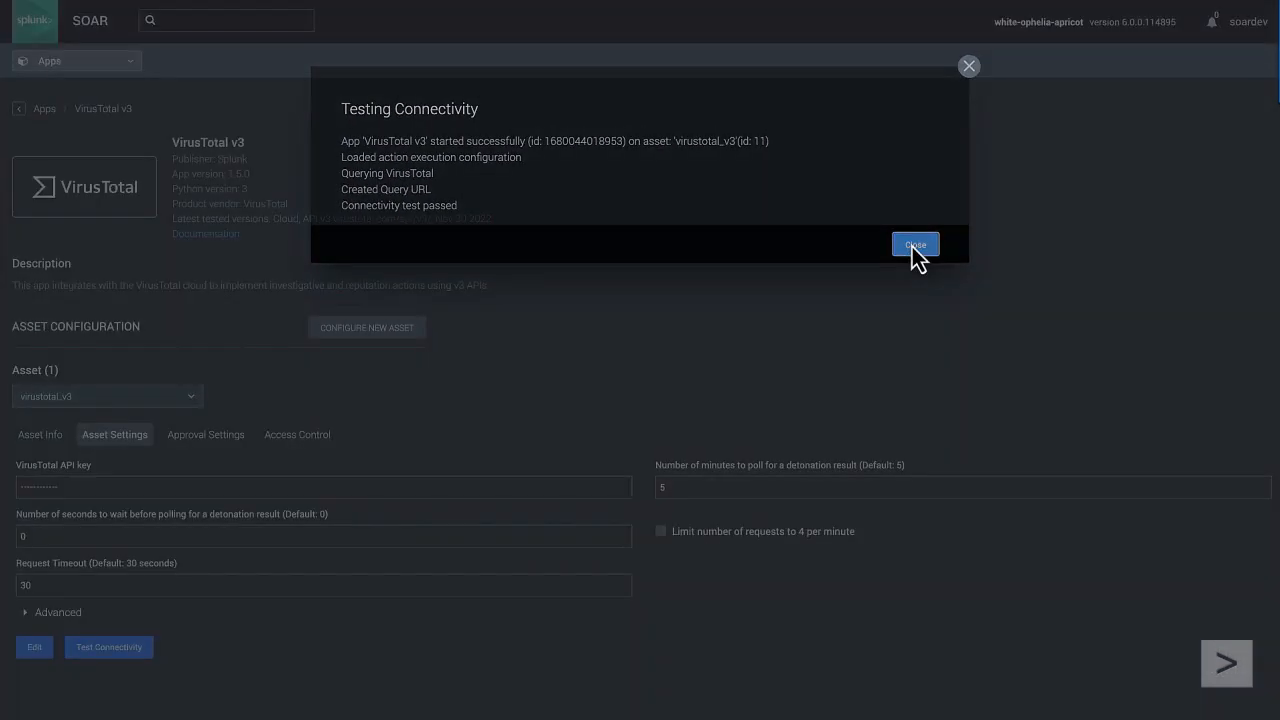
click(912, 247)
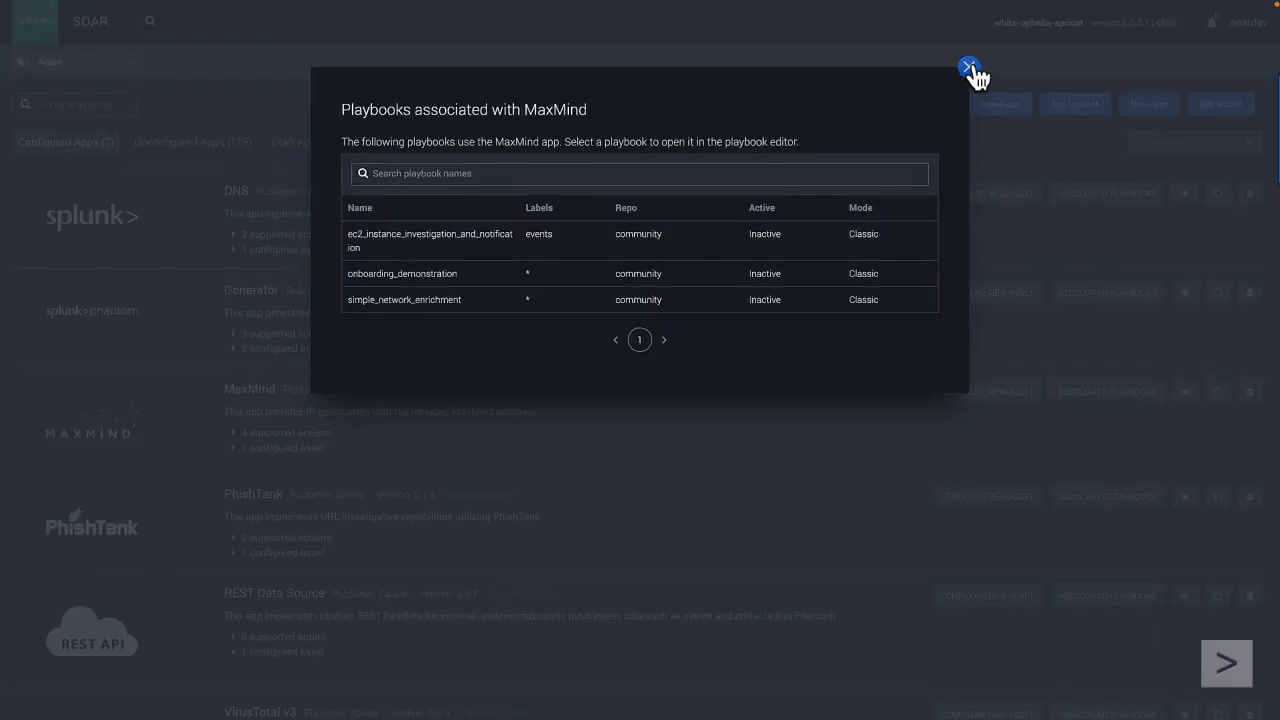
Step: Close the MaxMind playbook list and view the playbooks associated with the VirusTotal v3 app
click(970, 68)
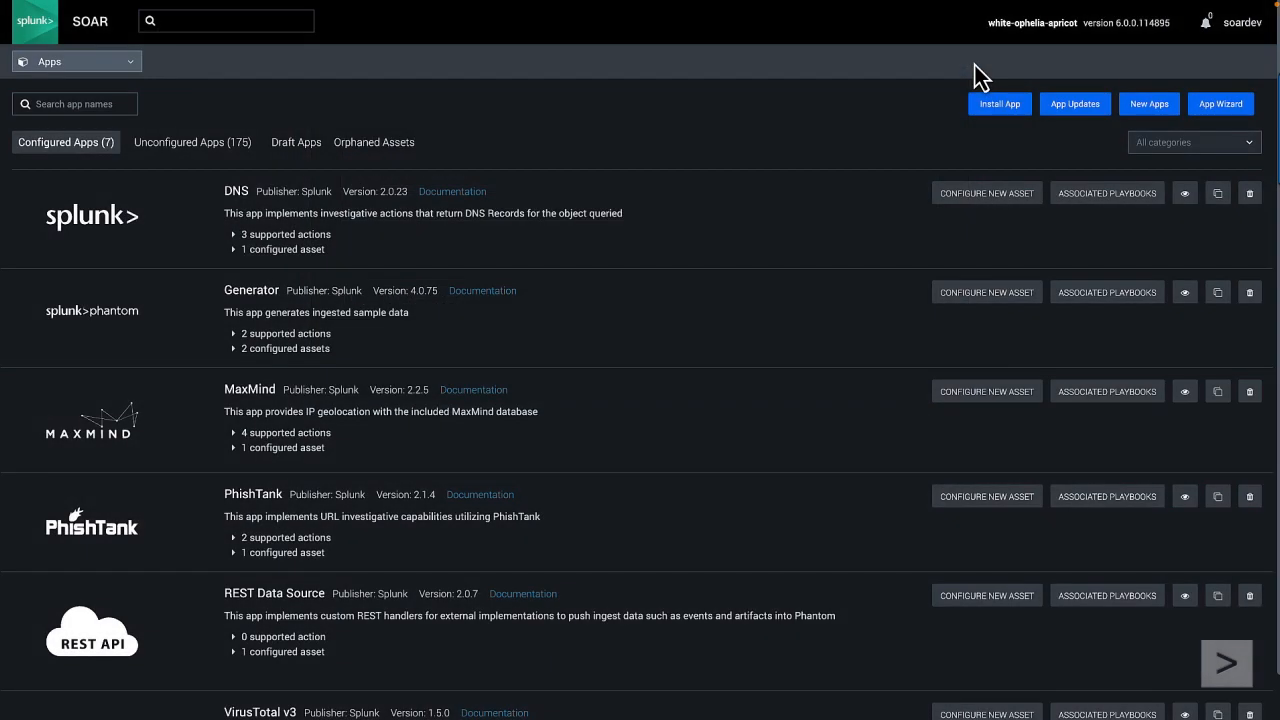
scroll(727, 444, down, 3)
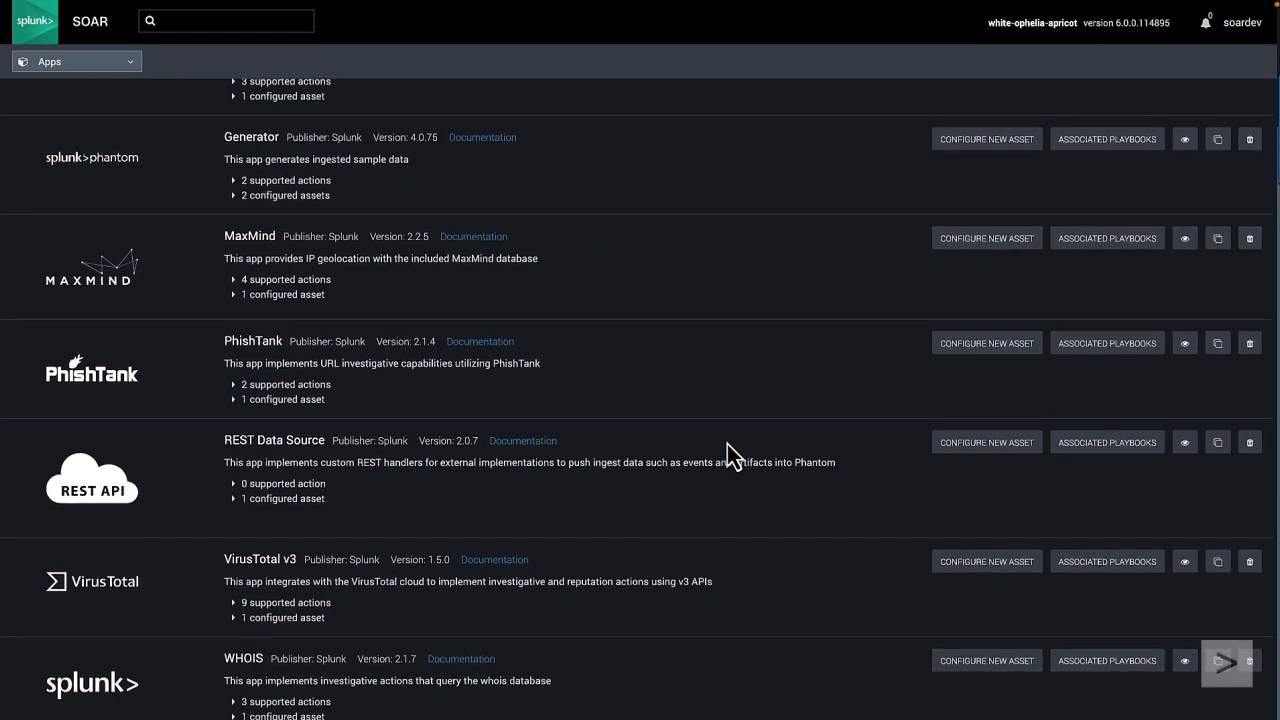
click(1100, 564)
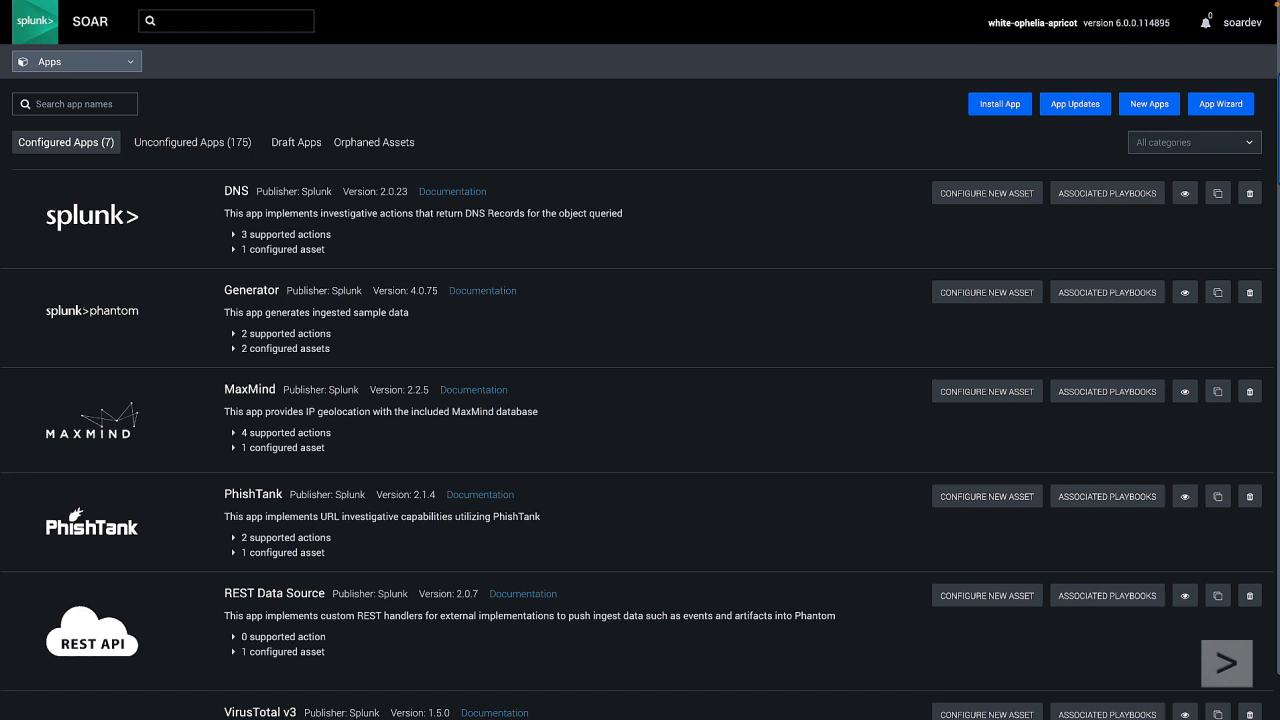
Step: Go to the Sources events list and open the Suspicious File Download event
click(128, 68)
click(77, 115)
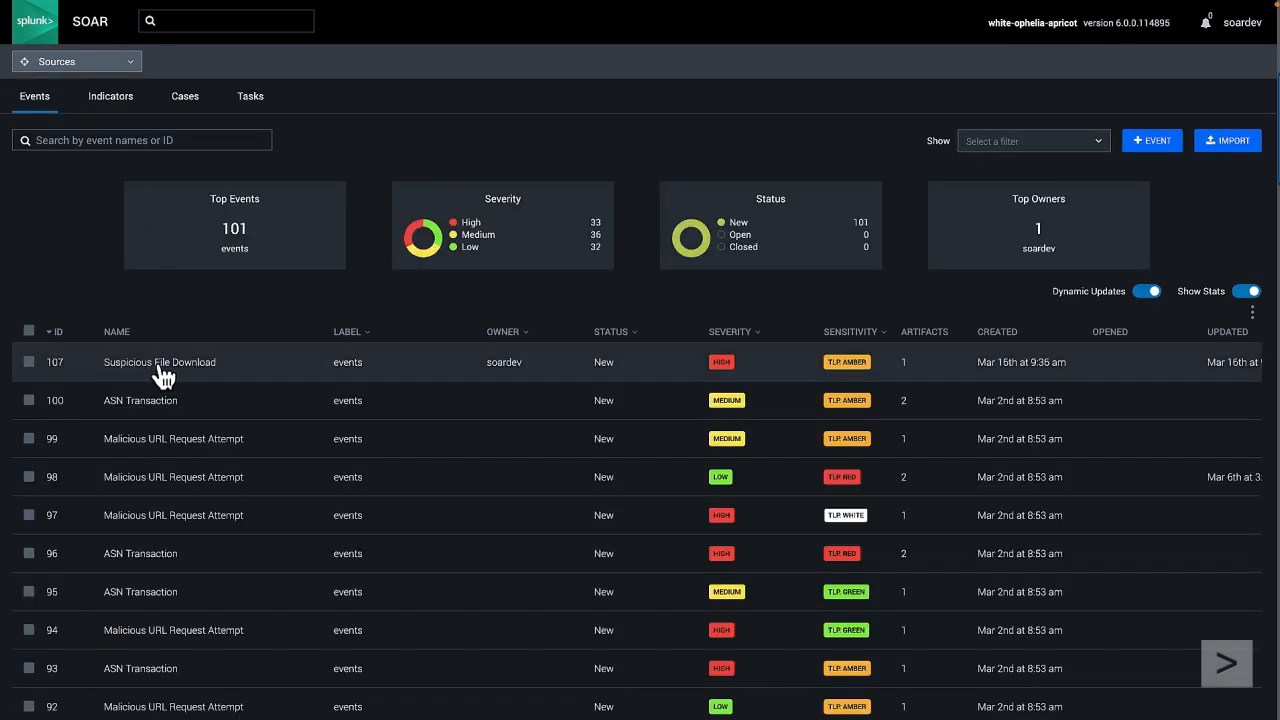
click(160, 364)
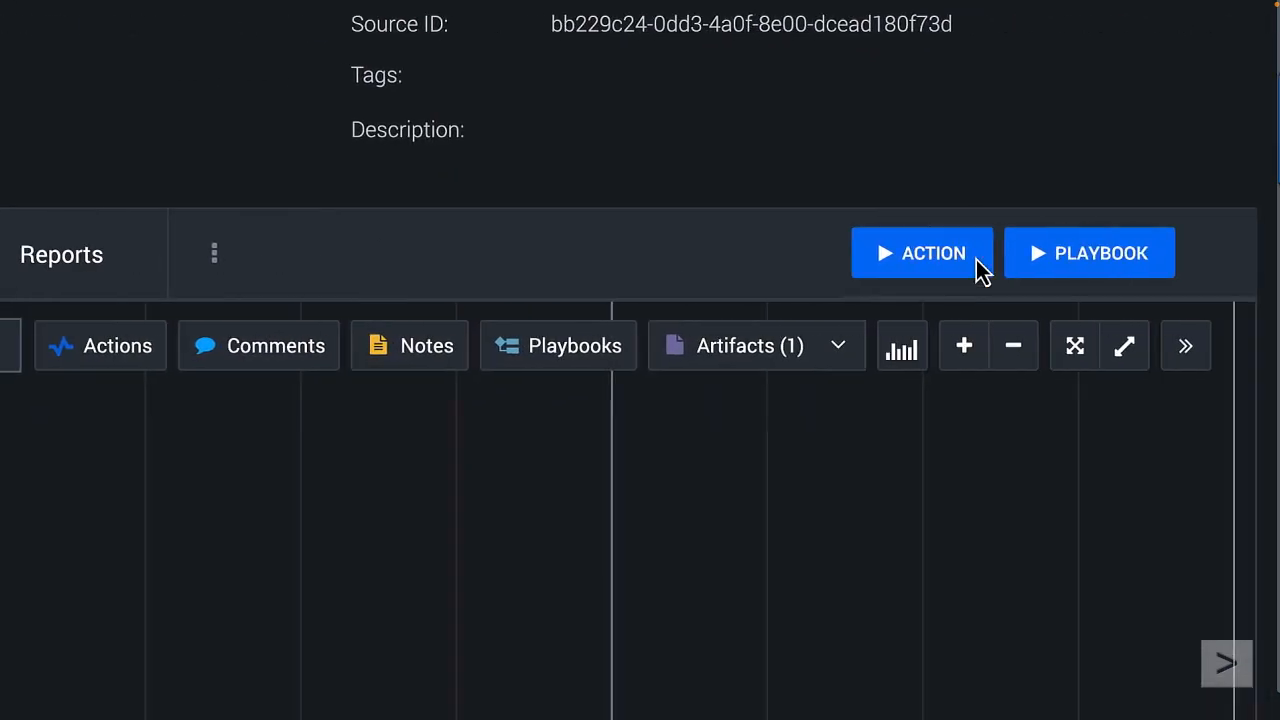
Step: Find the Dynamic_Identifier_Reputation_Analysis playbook by searching "repu" and run it on the event with scope All Artifacts
click(1092, 261)
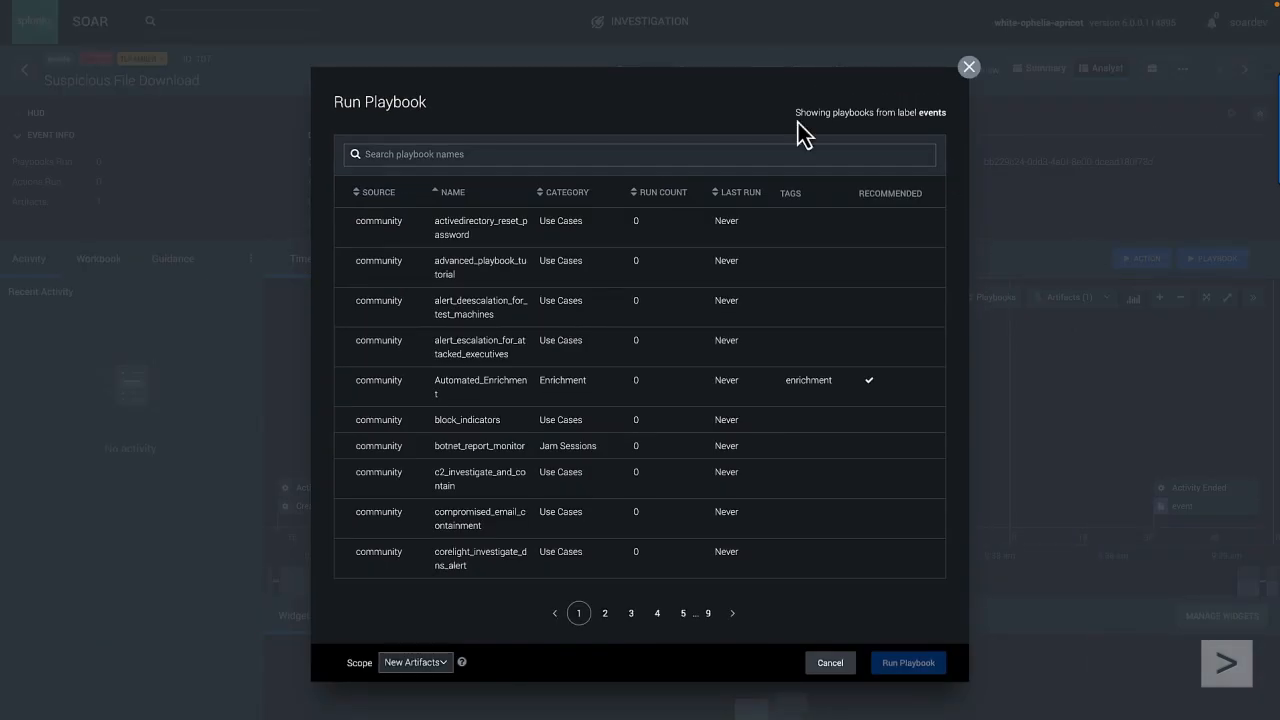
click(564, 149)
text(repu)
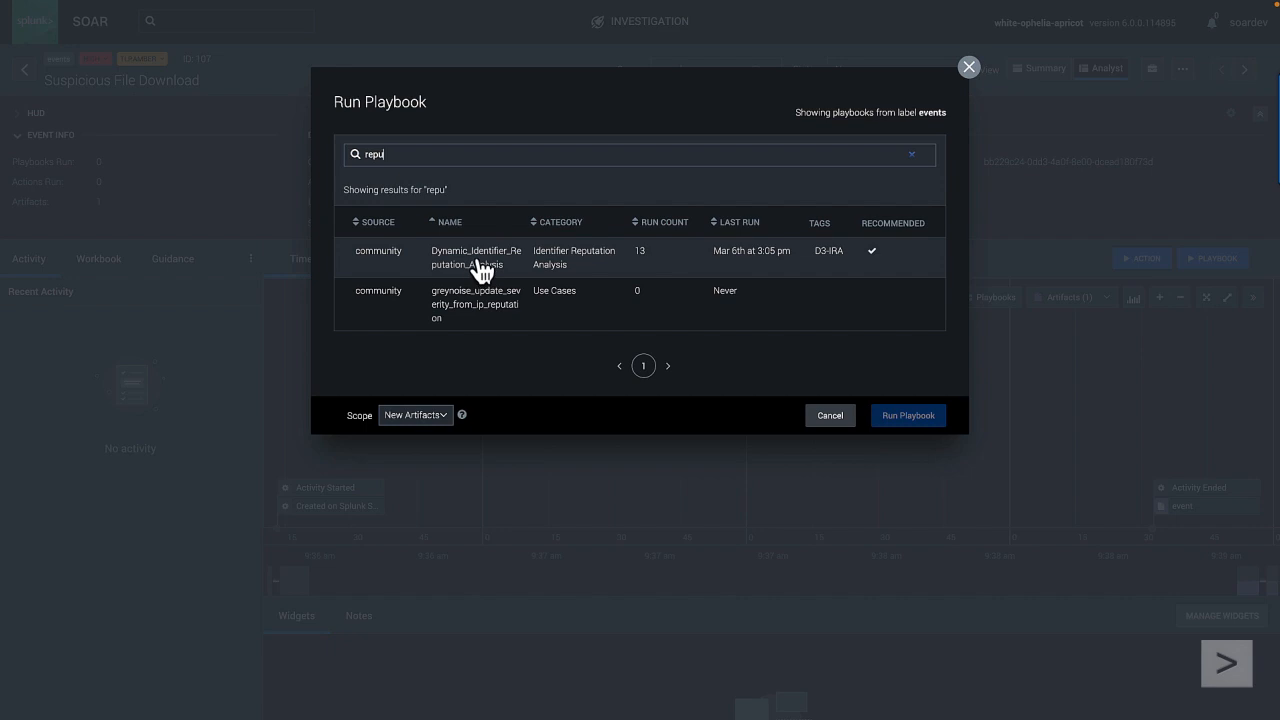
click(480, 266)
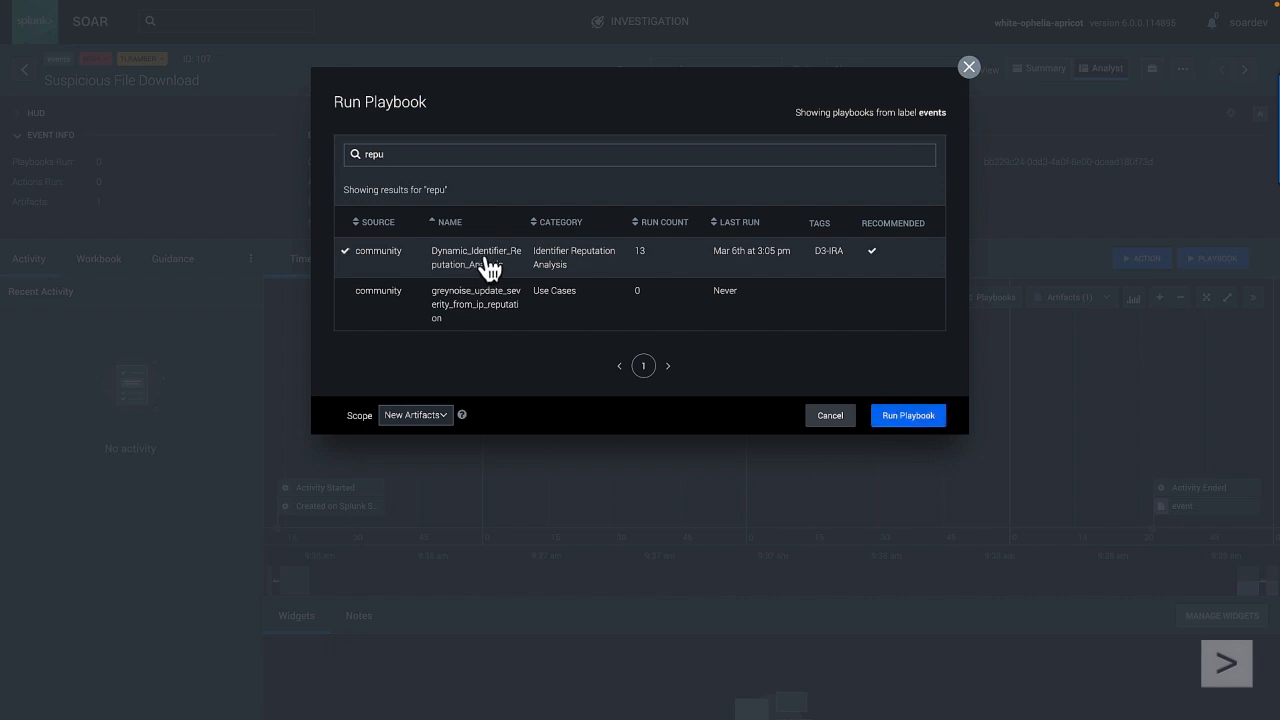
click(426, 416)
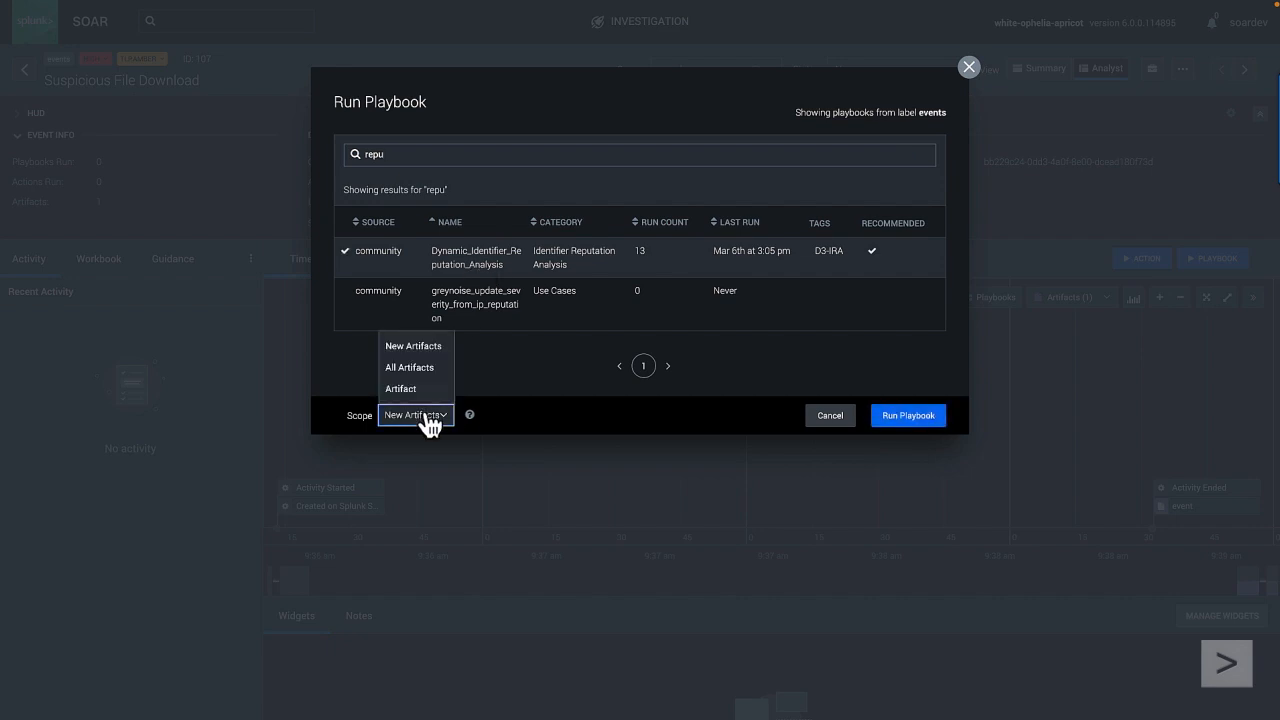
click(414, 369)
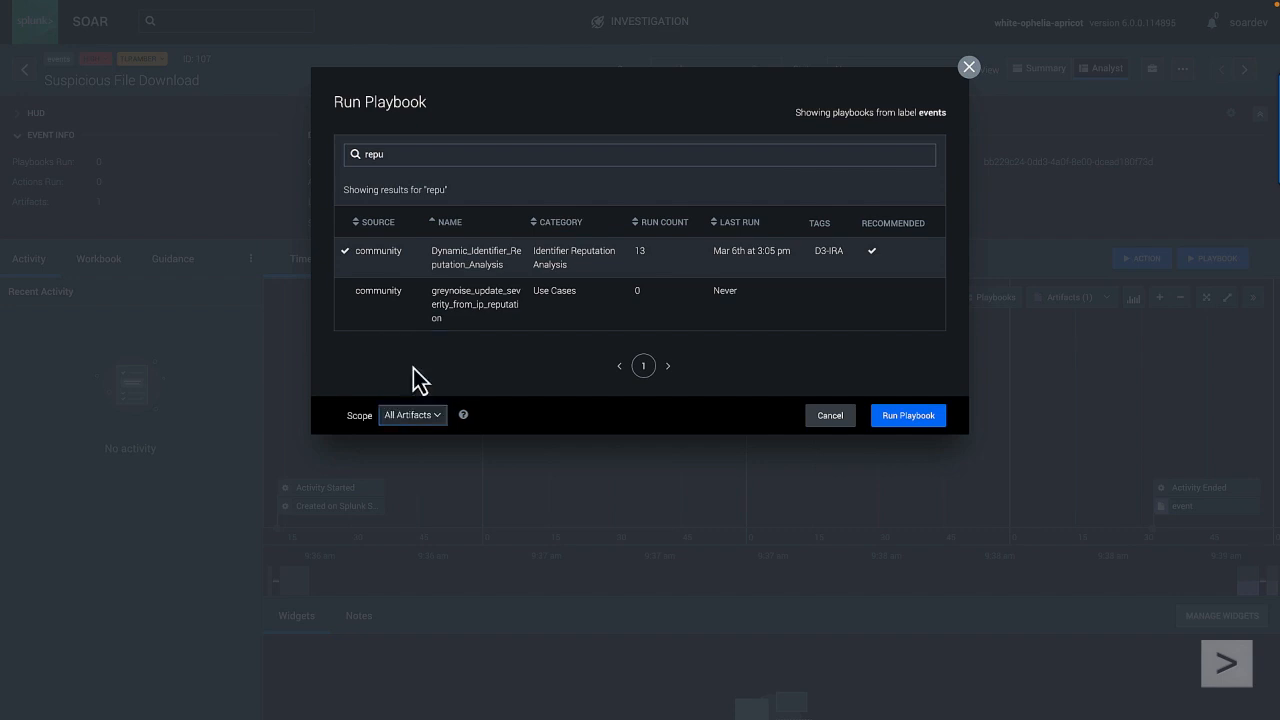
click(906, 418)
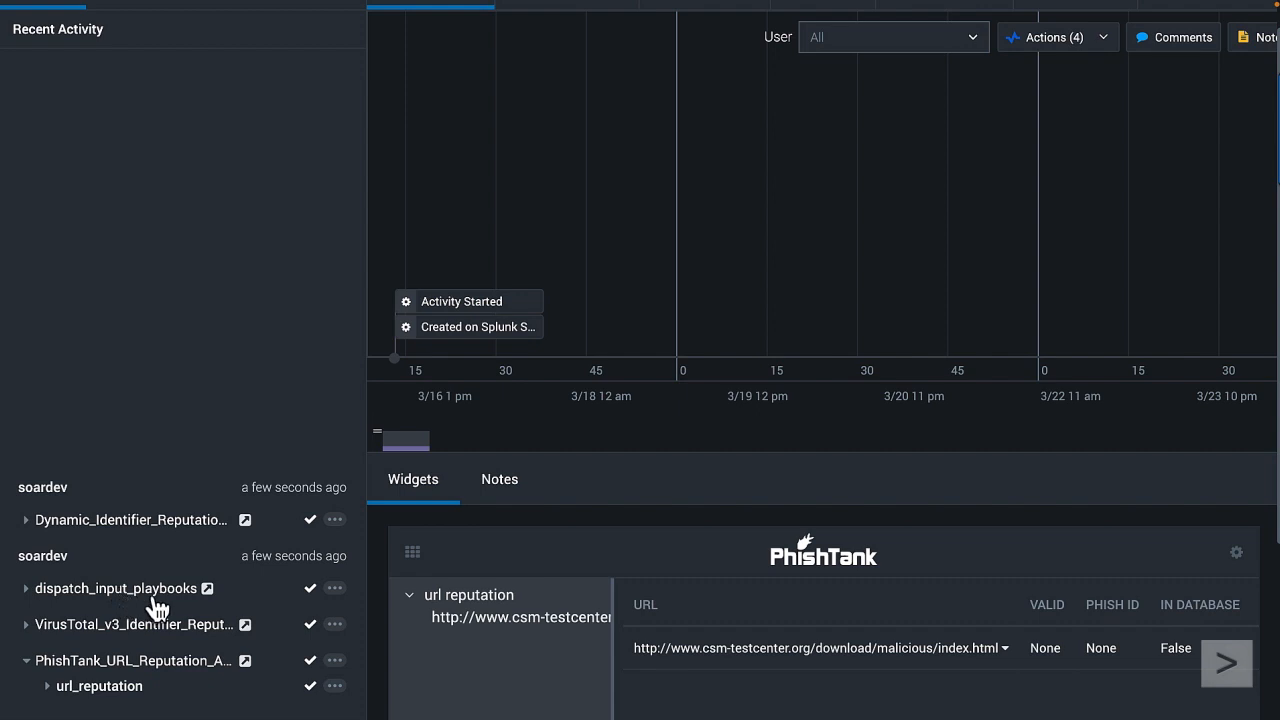
Step: Review the playbook run's VirusTotal and PhishTank actions in the recent activity, along with their result widgets
scroll(170, 598, down, 1)
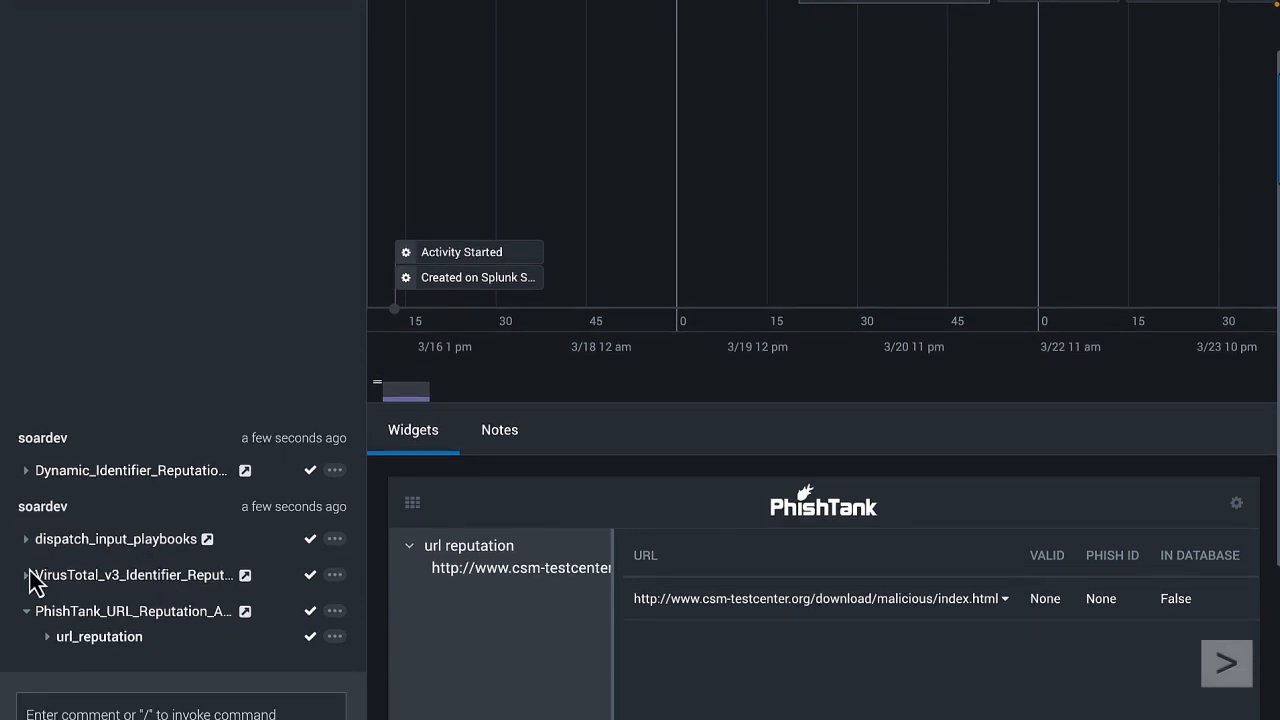
click(27, 625)
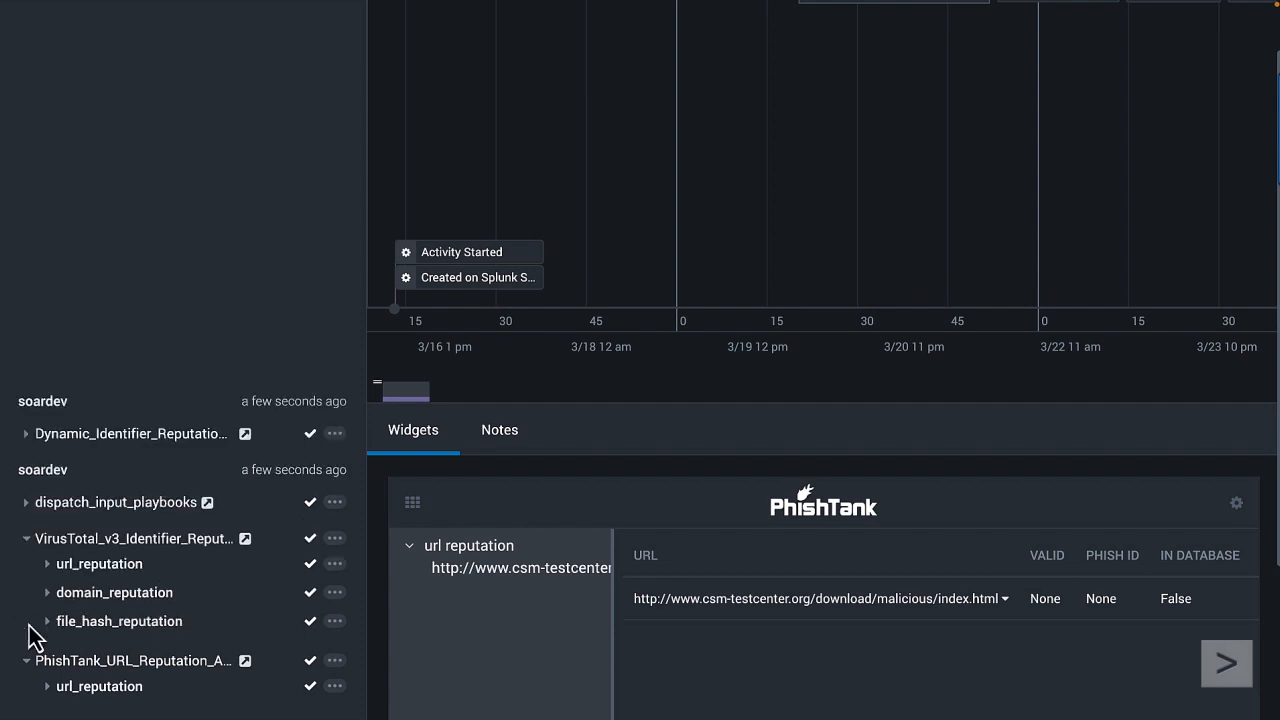
click(47, 687)
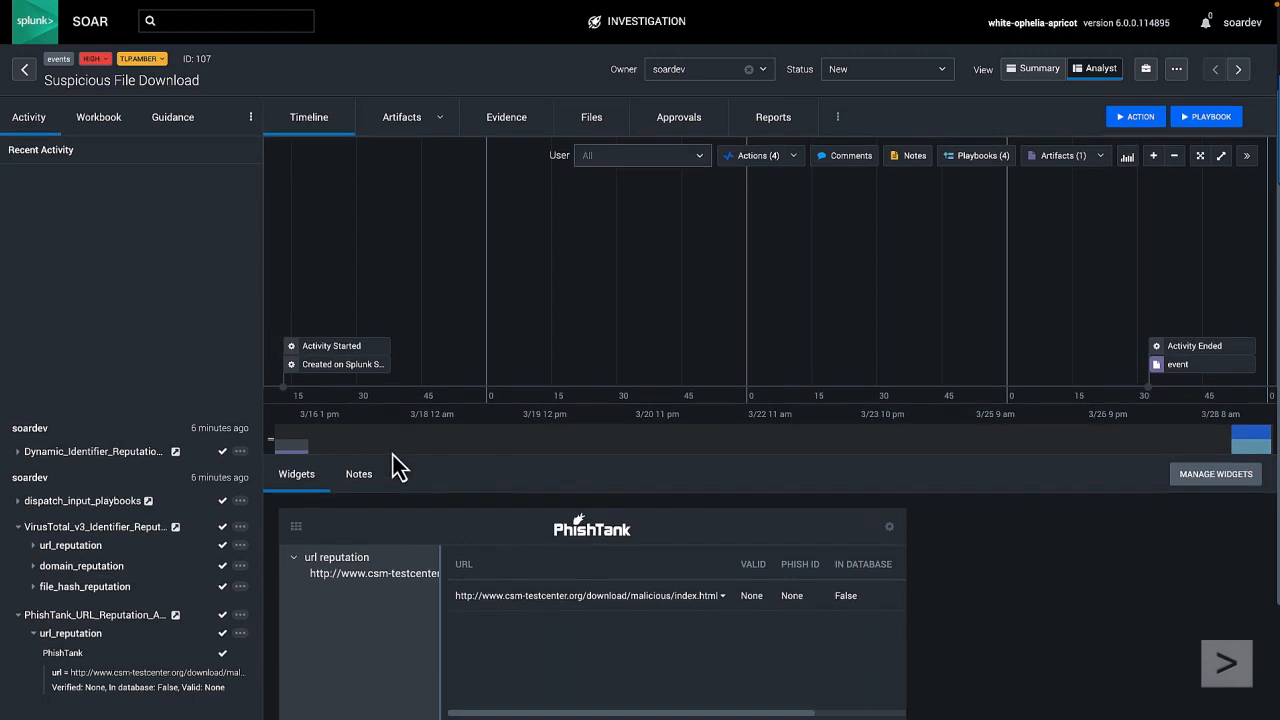
scroll(394, 466, down, 2)
scroll(373, 414, down, 3)
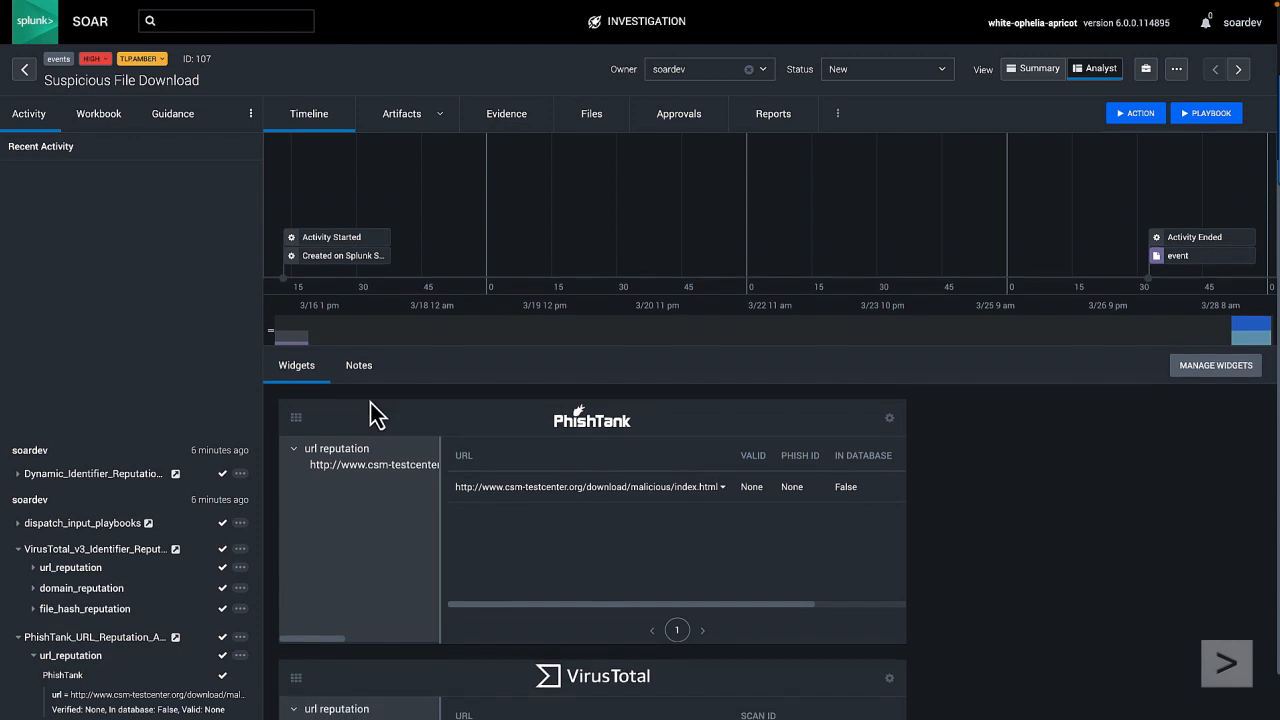
scroll(373, 414, down, 1)
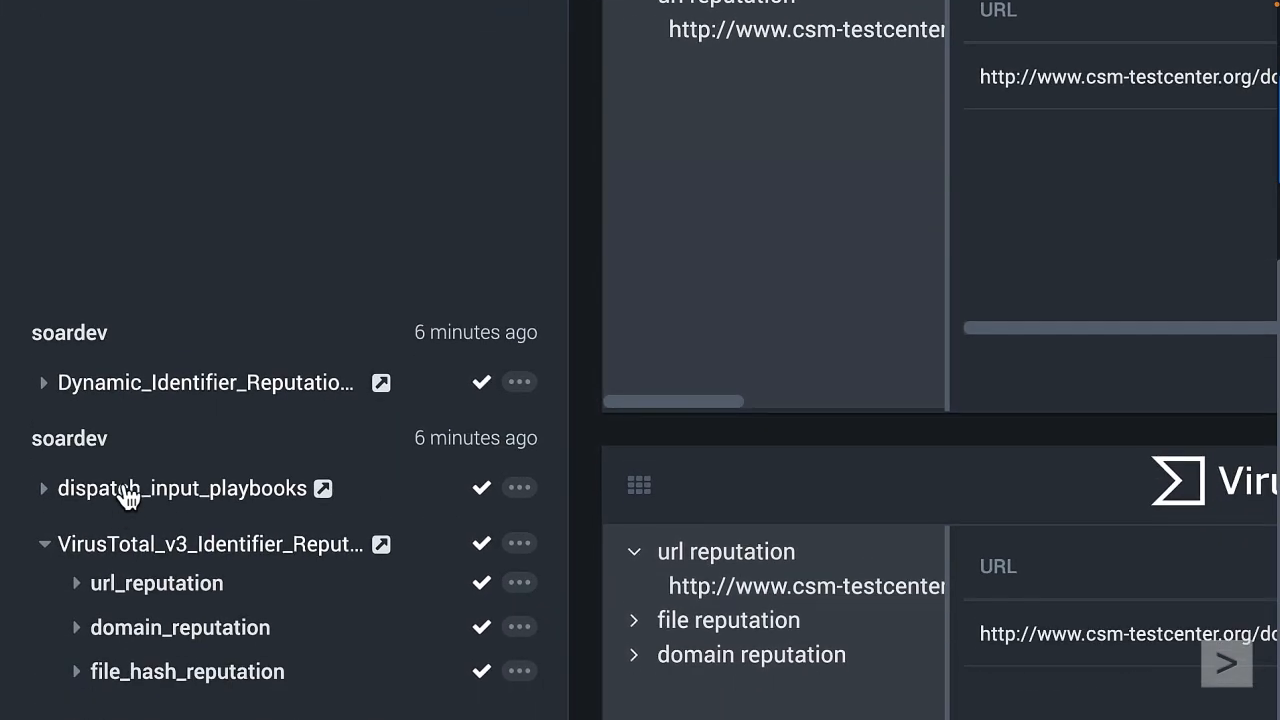
scroll(128, 495, down, 1)
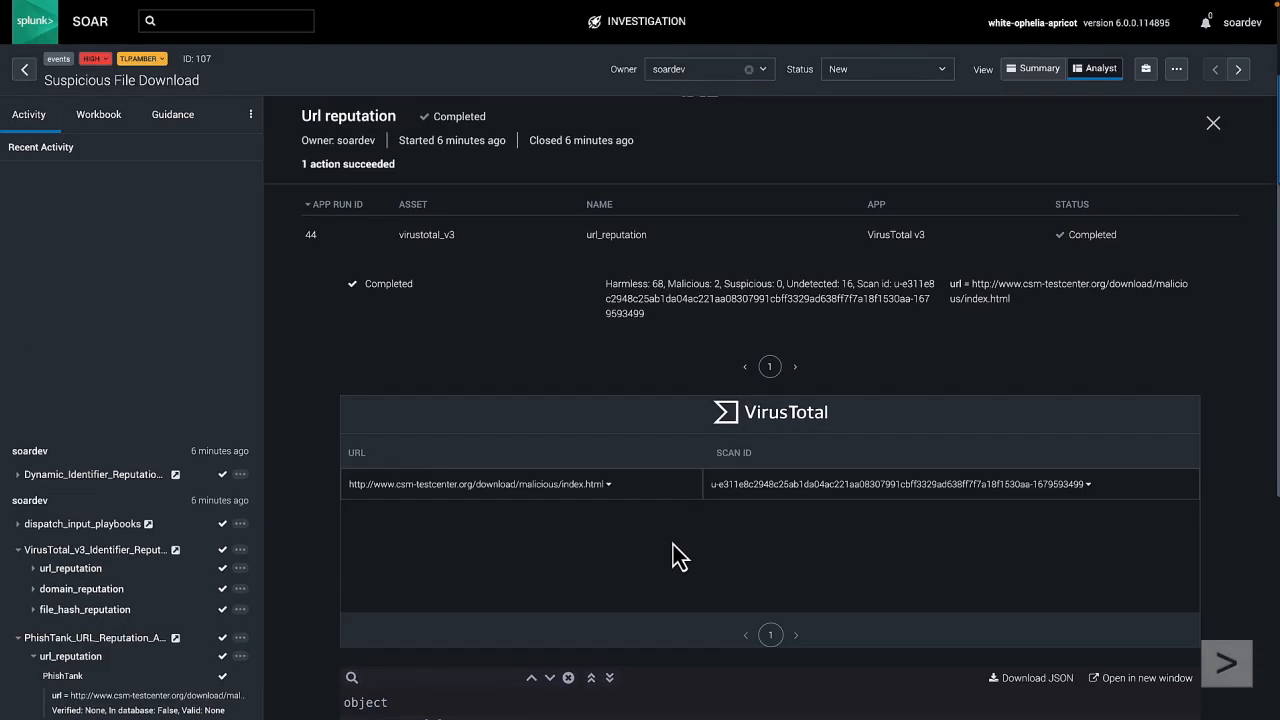
Step: Expand the summary in the JSON output of the VirusTotal url_reputation action and examine its verdict counts
scroll(672, 557, down, 3)
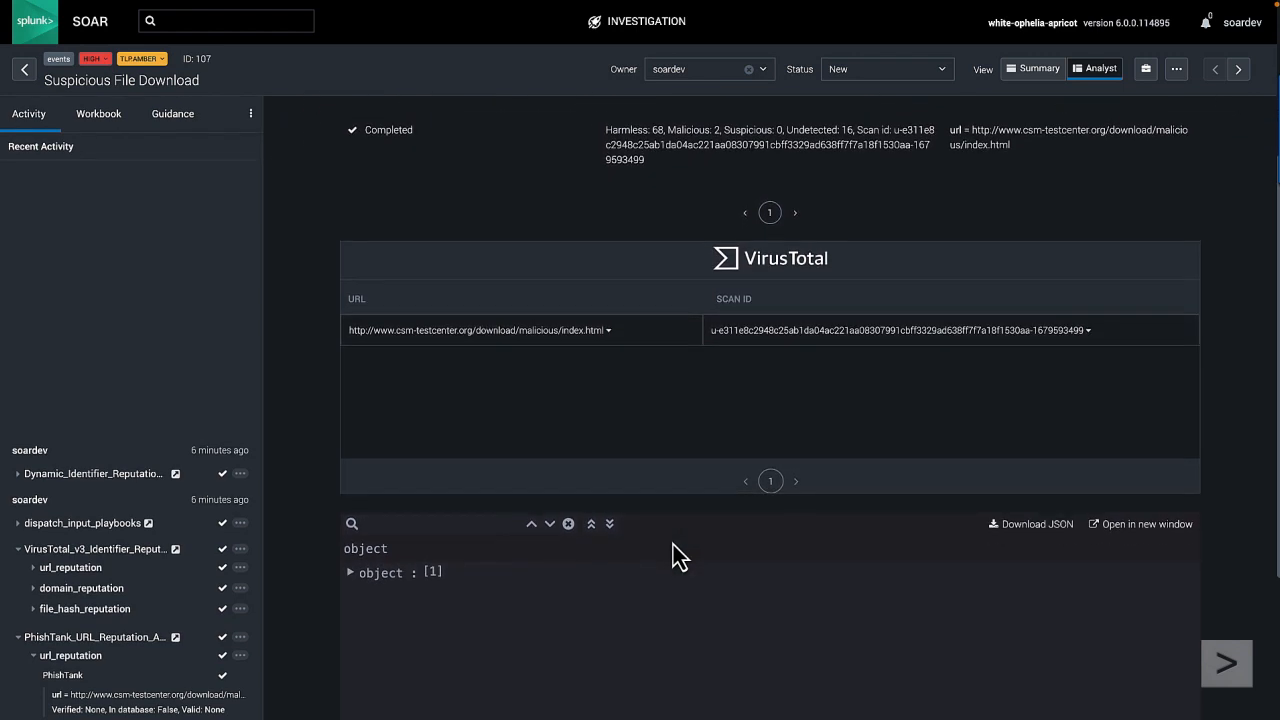
click(351, 573)
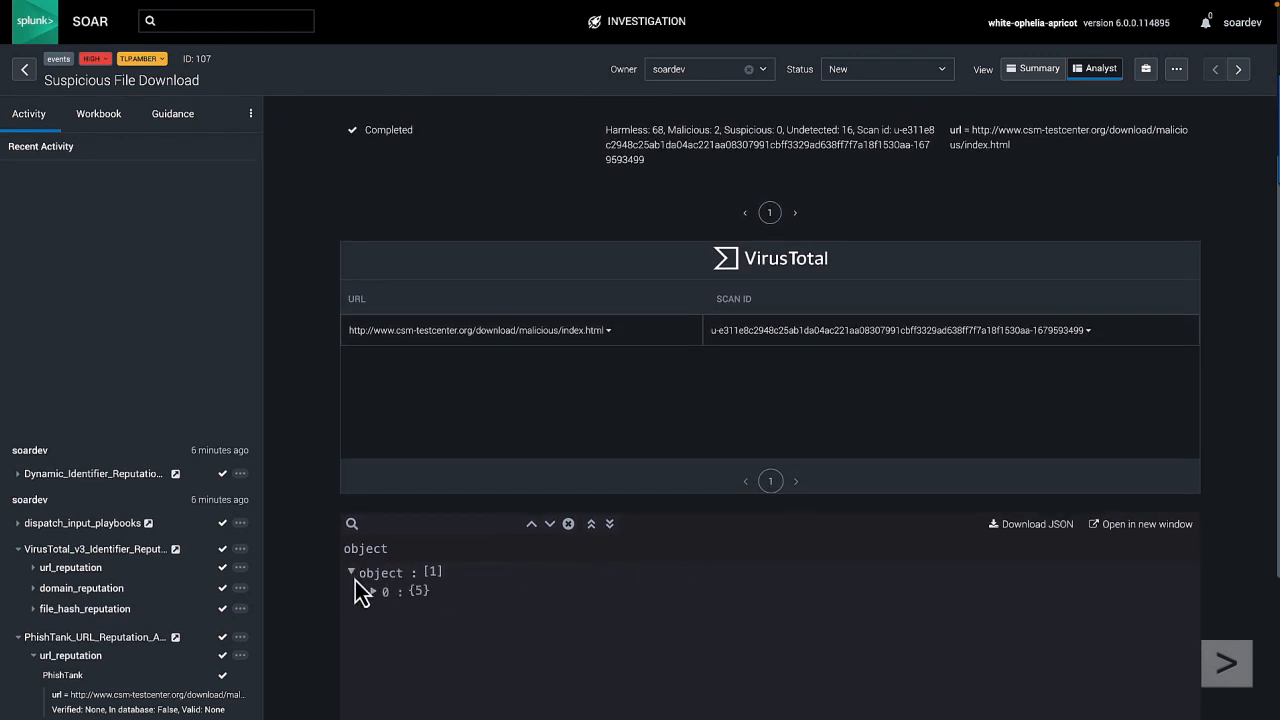
click(372, 592)
scroll(372, 604, down, 2)
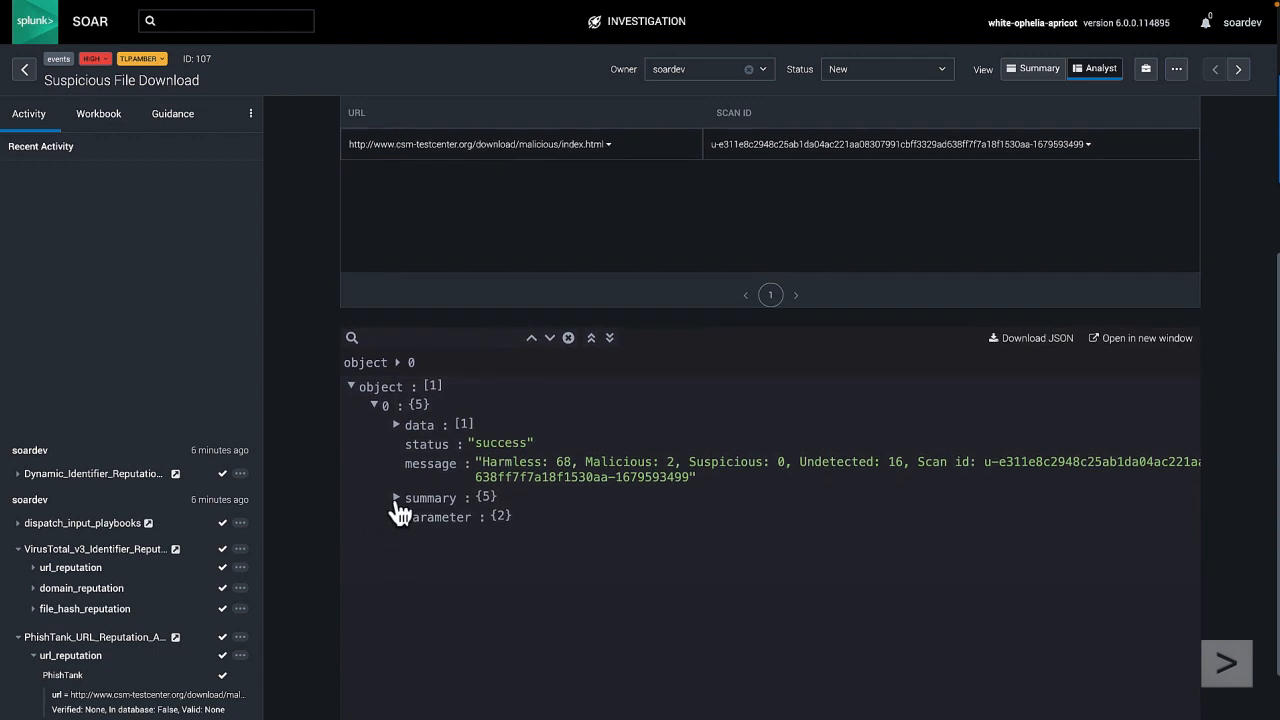
click(396, 498)
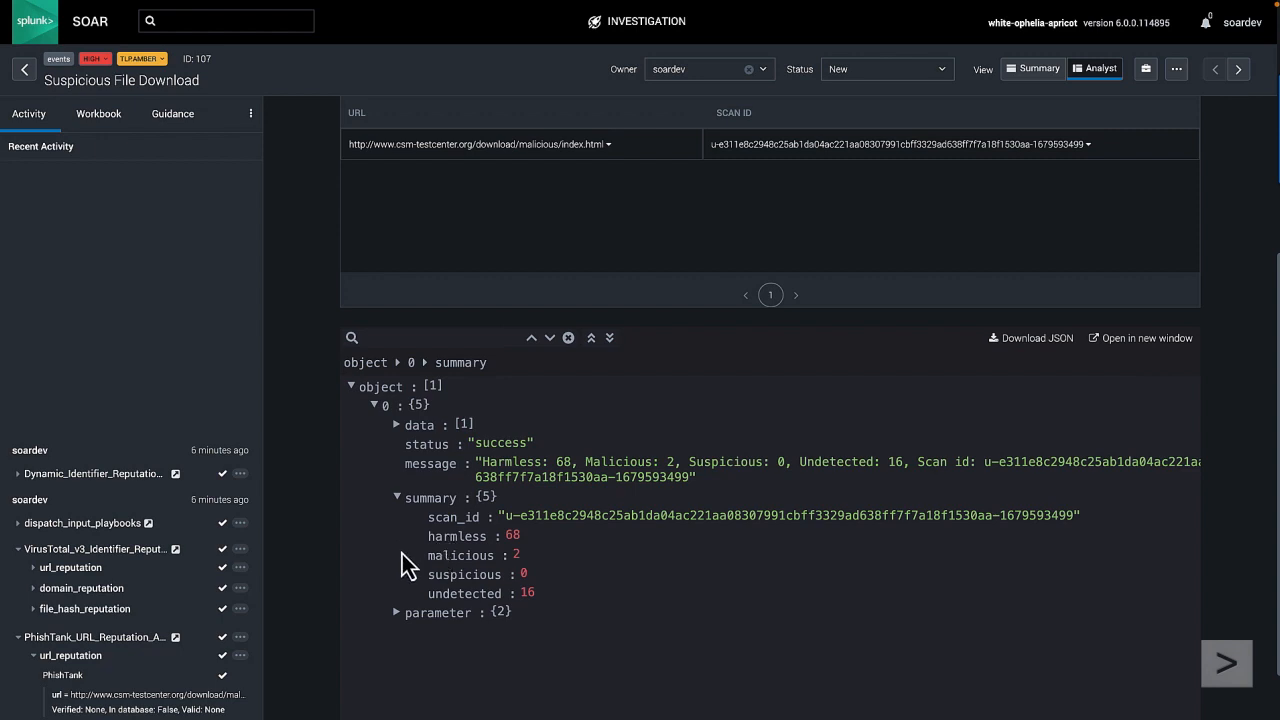
Step: Open the VirusTotal domain_reputation action result and expand the summary in its JSON output
click(82, 588)
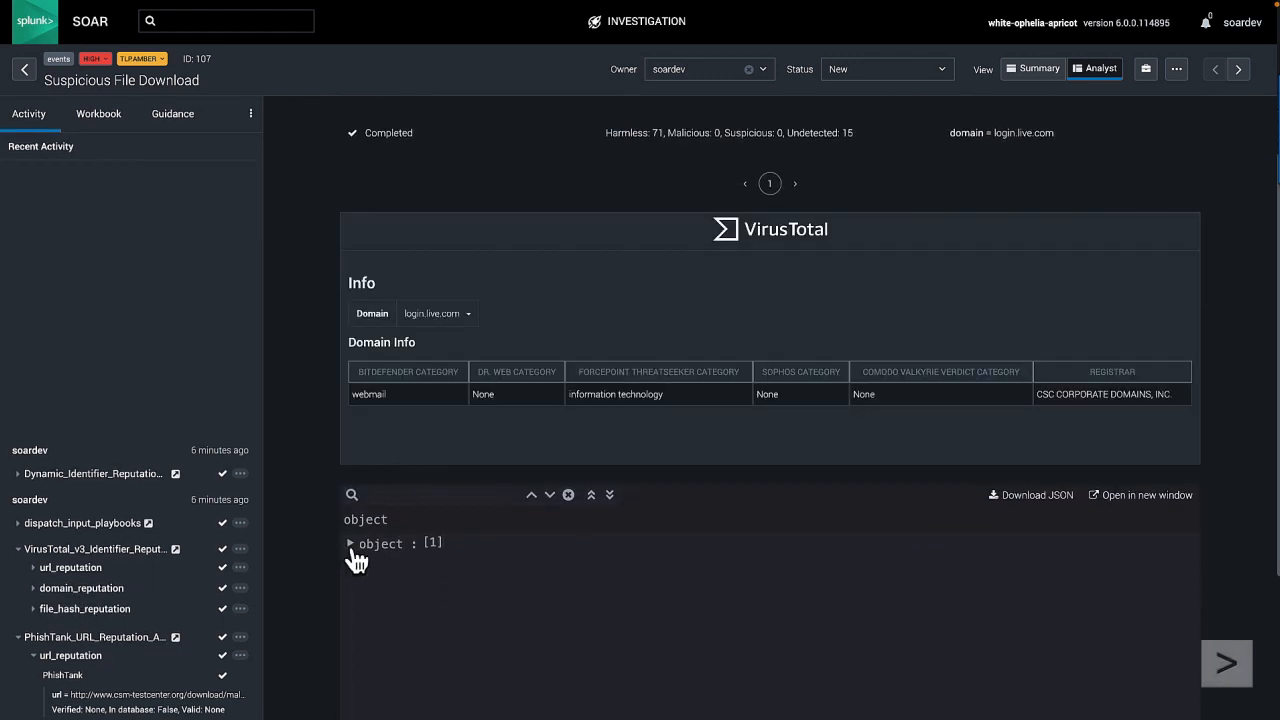
click(374, 564)
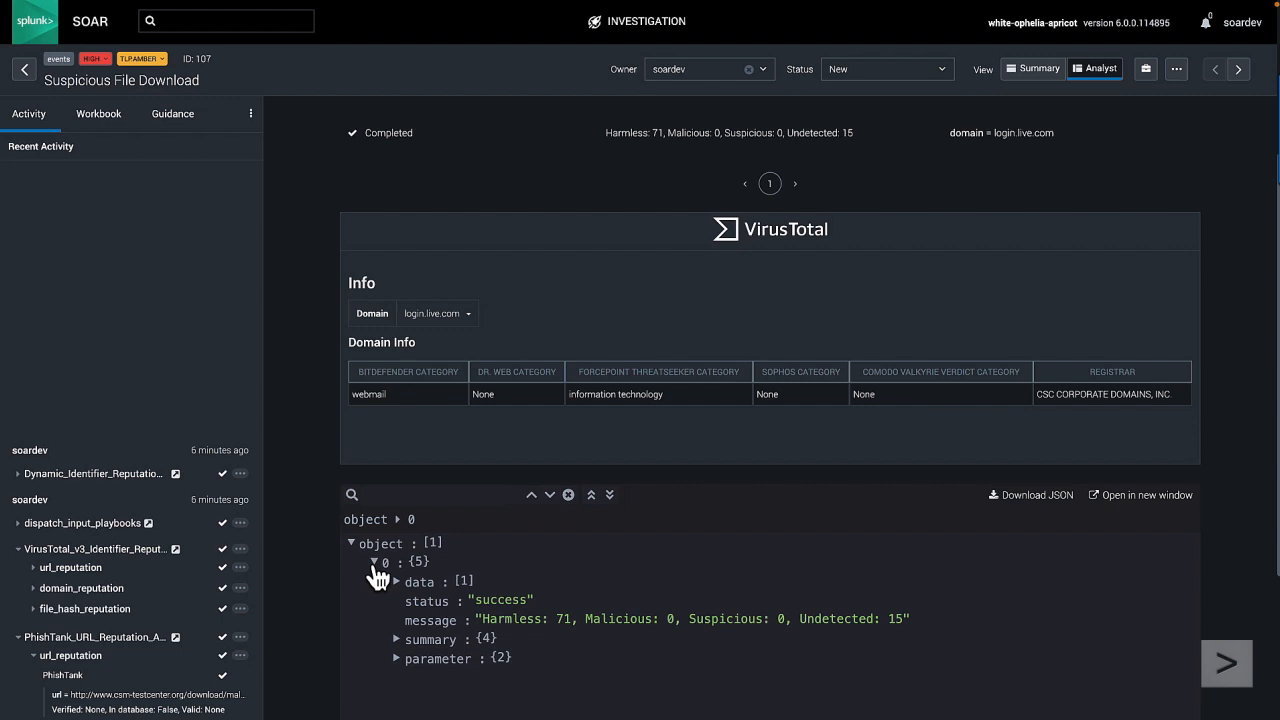
click(397, 640)
scroll(371, 634, down, 1)
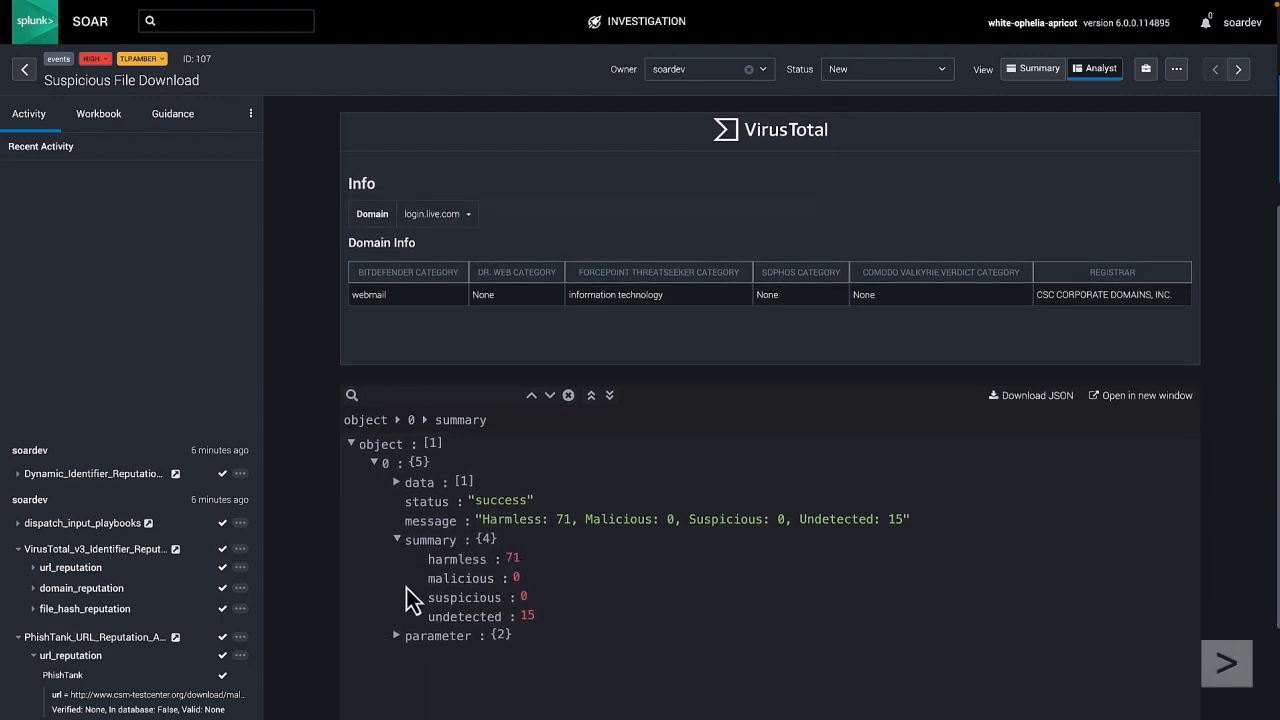
Step: Open the VirusTotal file_hash_reputation action result and expand the summary in its JSON output
click(44, 614)
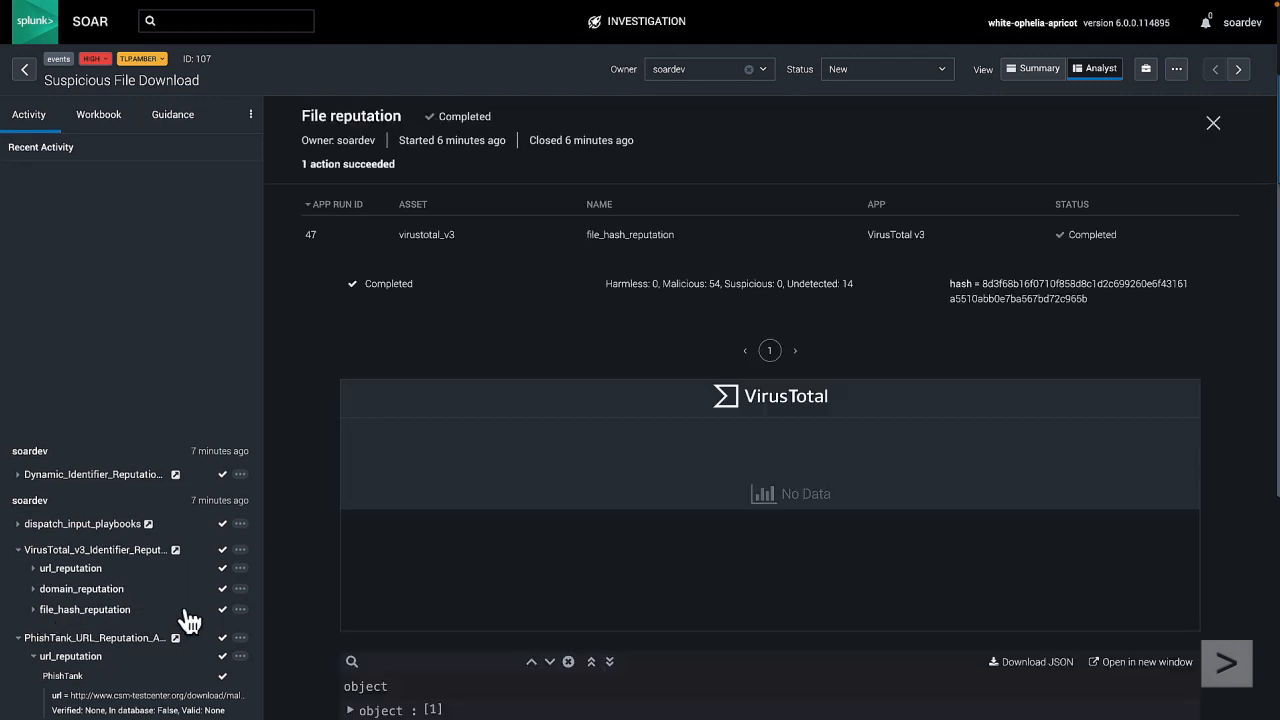
scroll(376, 655, down, 2)
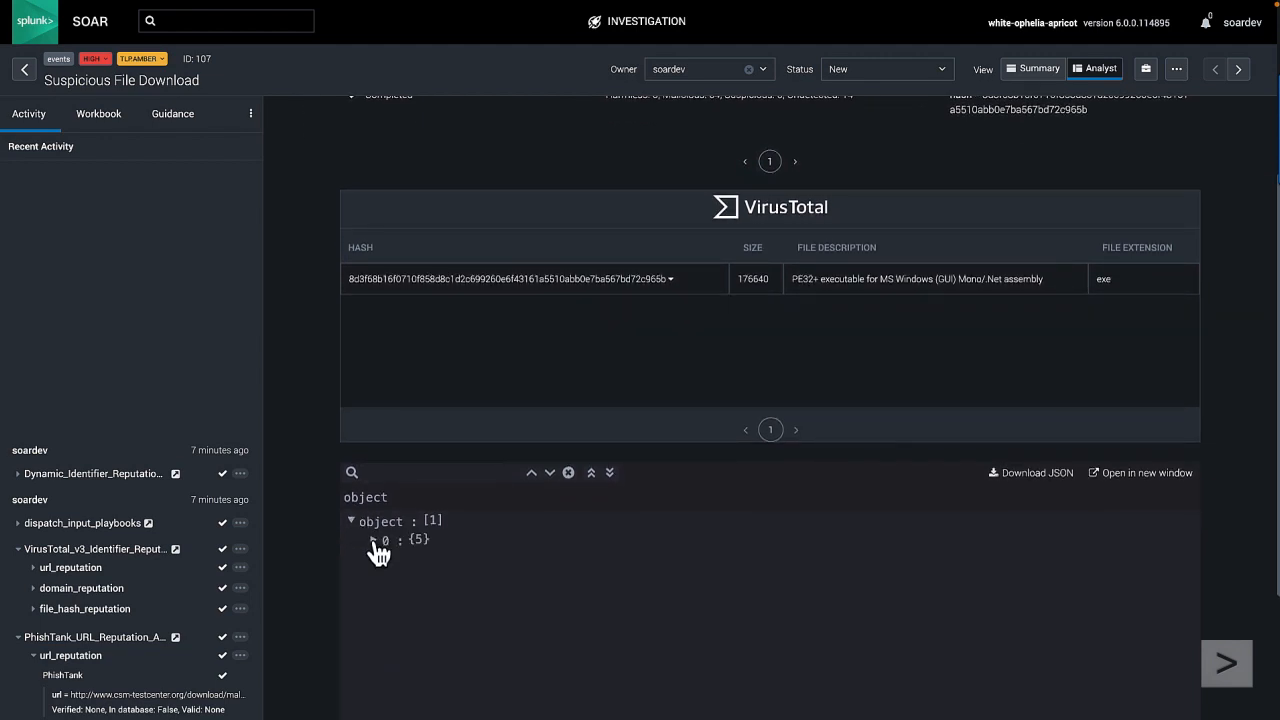
click(374, 541)
click(397, 617)
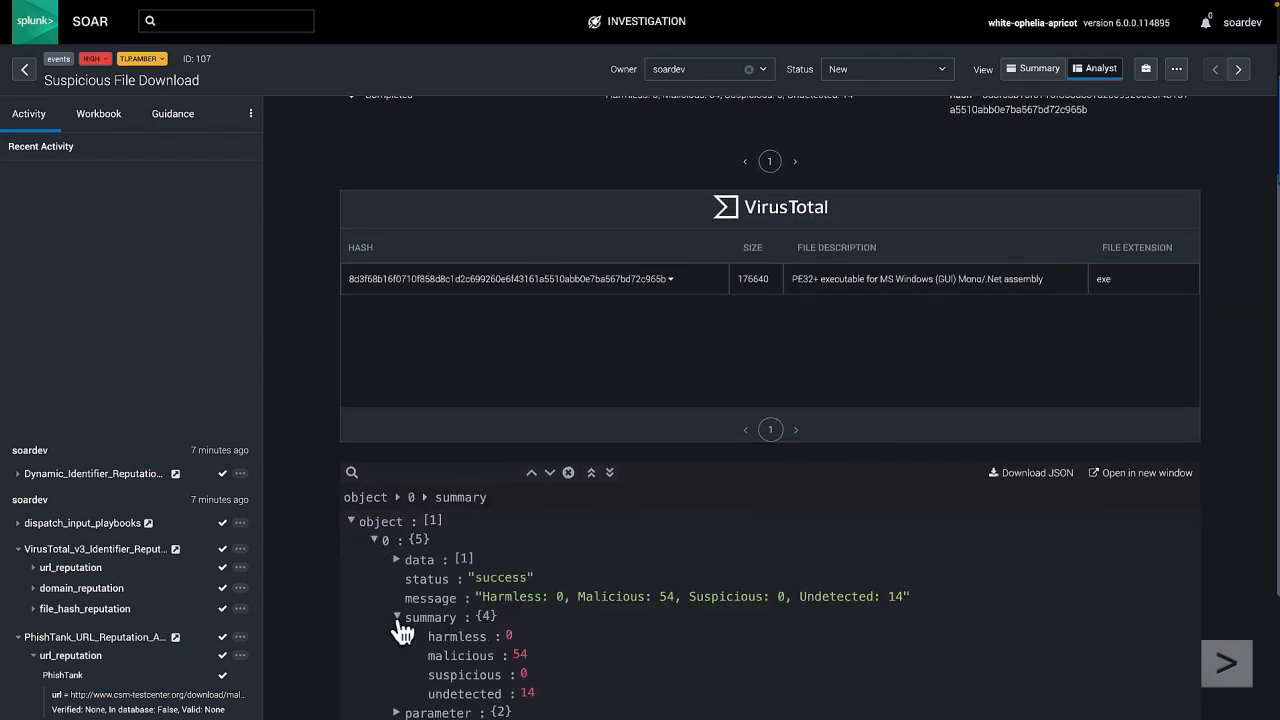
scroll(371, 614, down, 1)
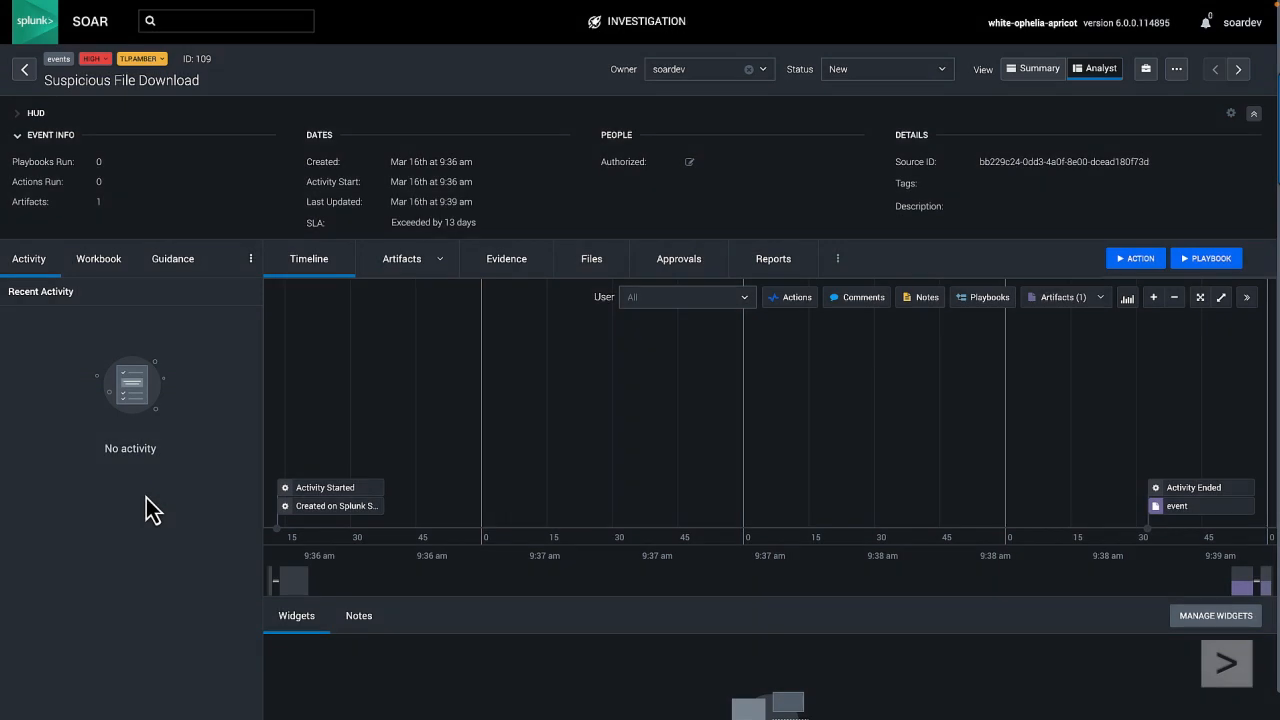
Step: Add the Self-Replicating Malware workbook to the other Suspicious File Download event, ID 109
click(99, 262)
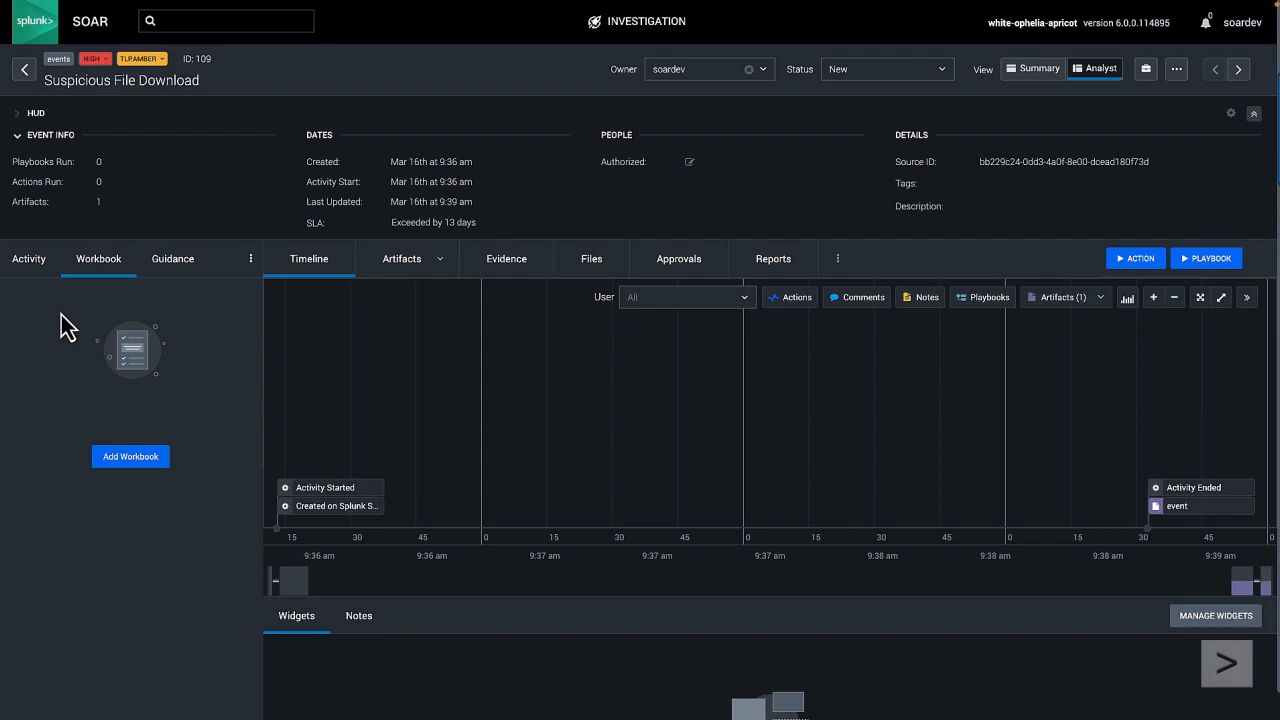
click(135, 456)
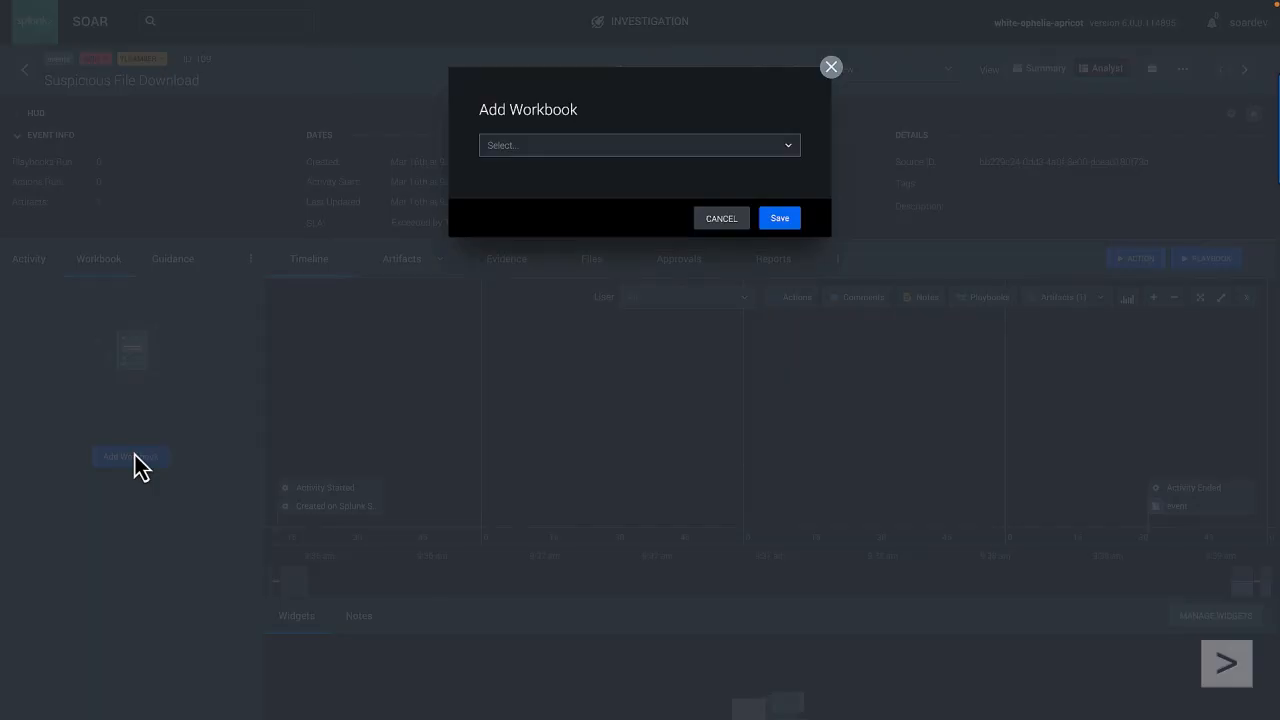
click(552, 145)
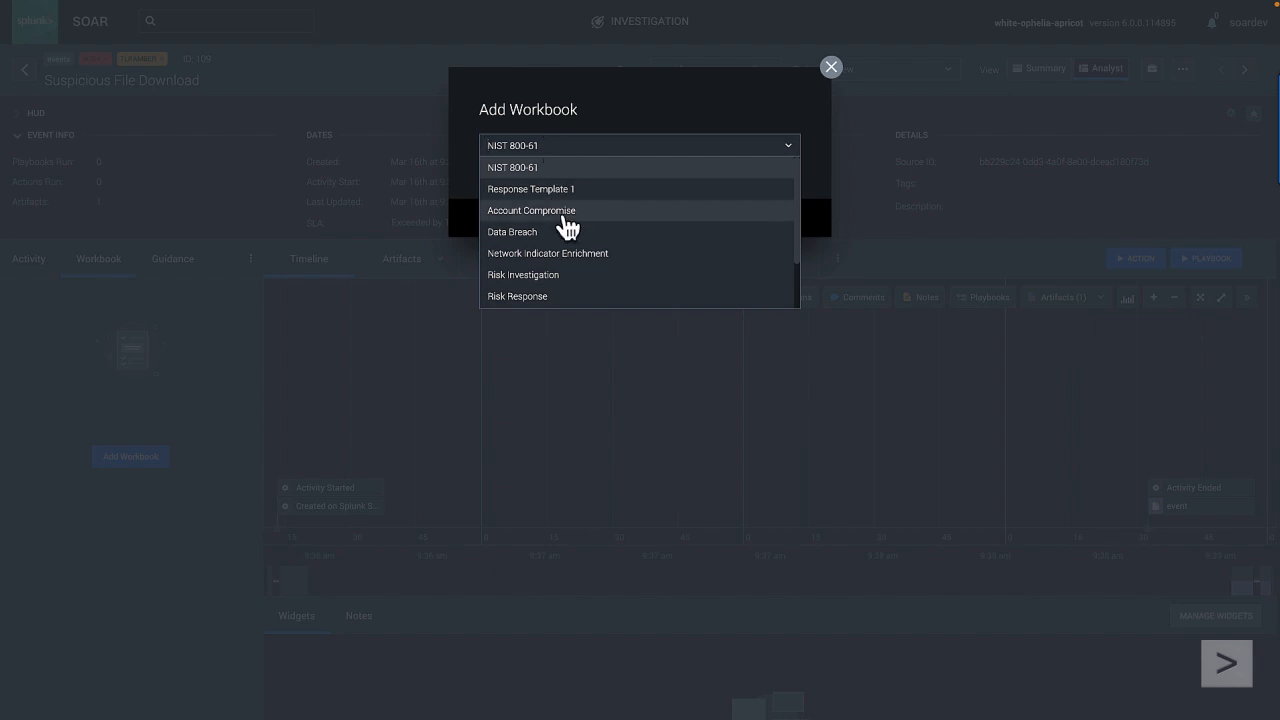
scroll(566, 224, down, 2)
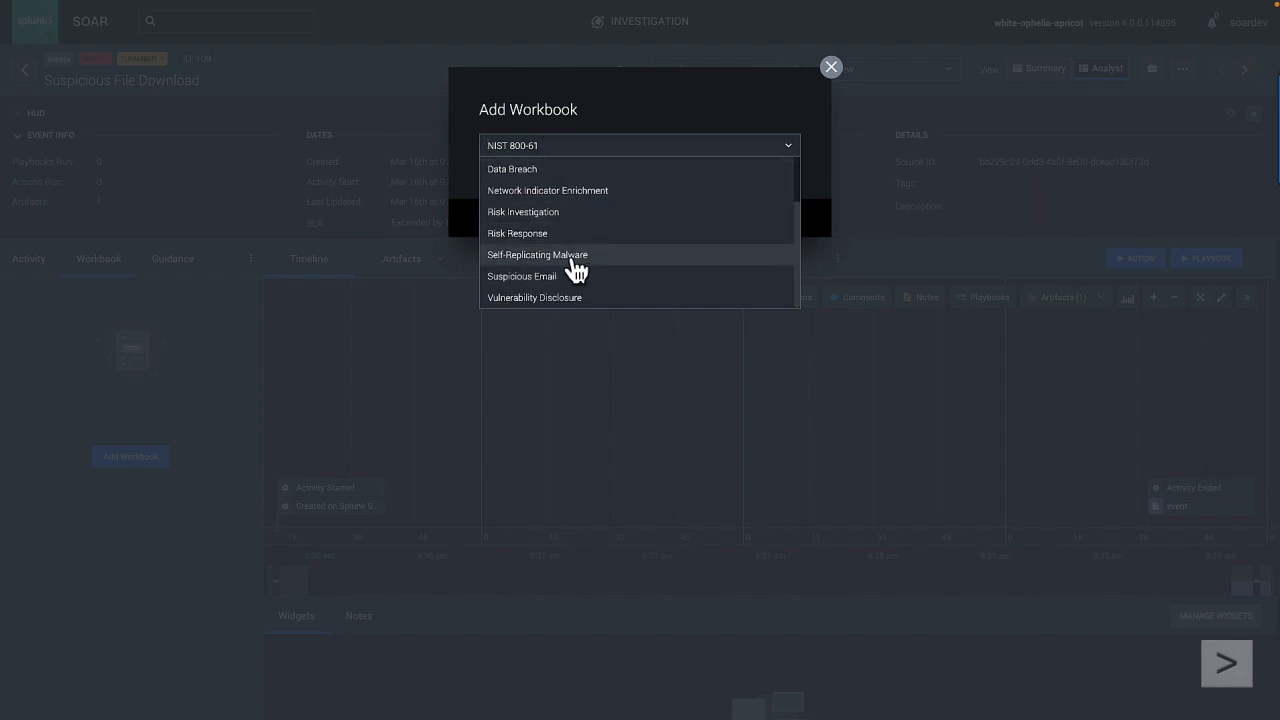
click(560, 256)
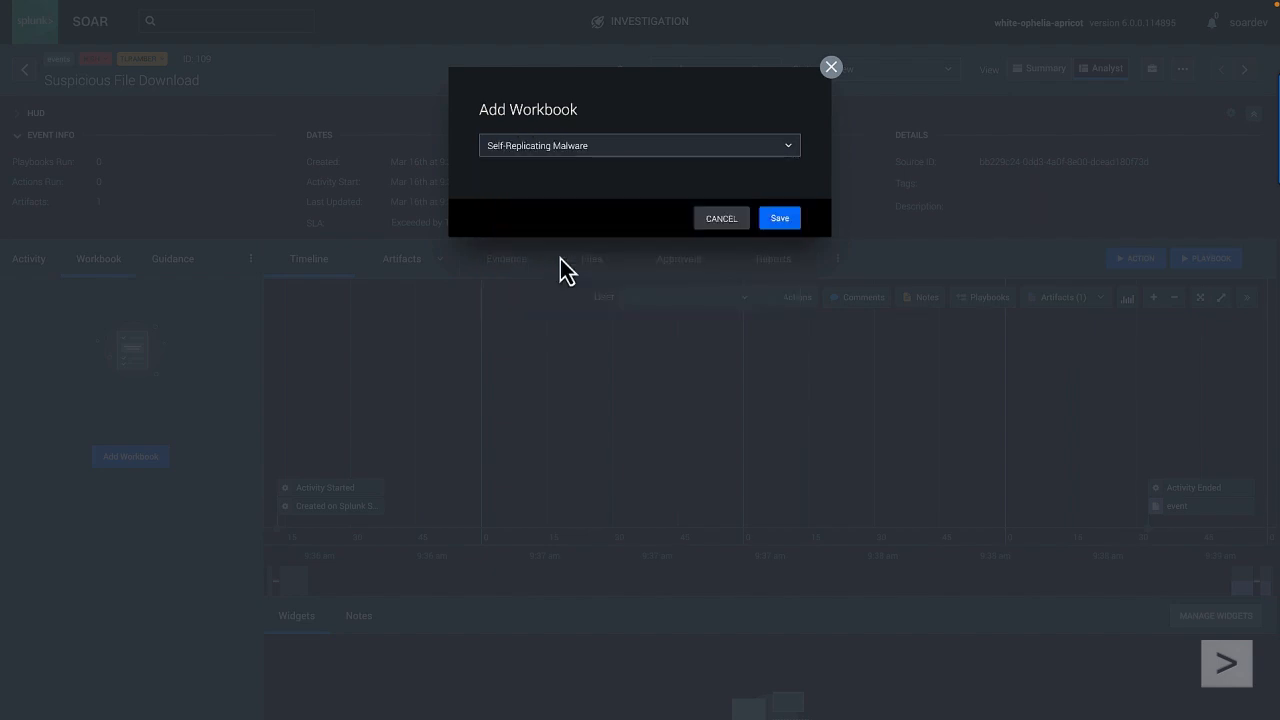
click(778, 222)
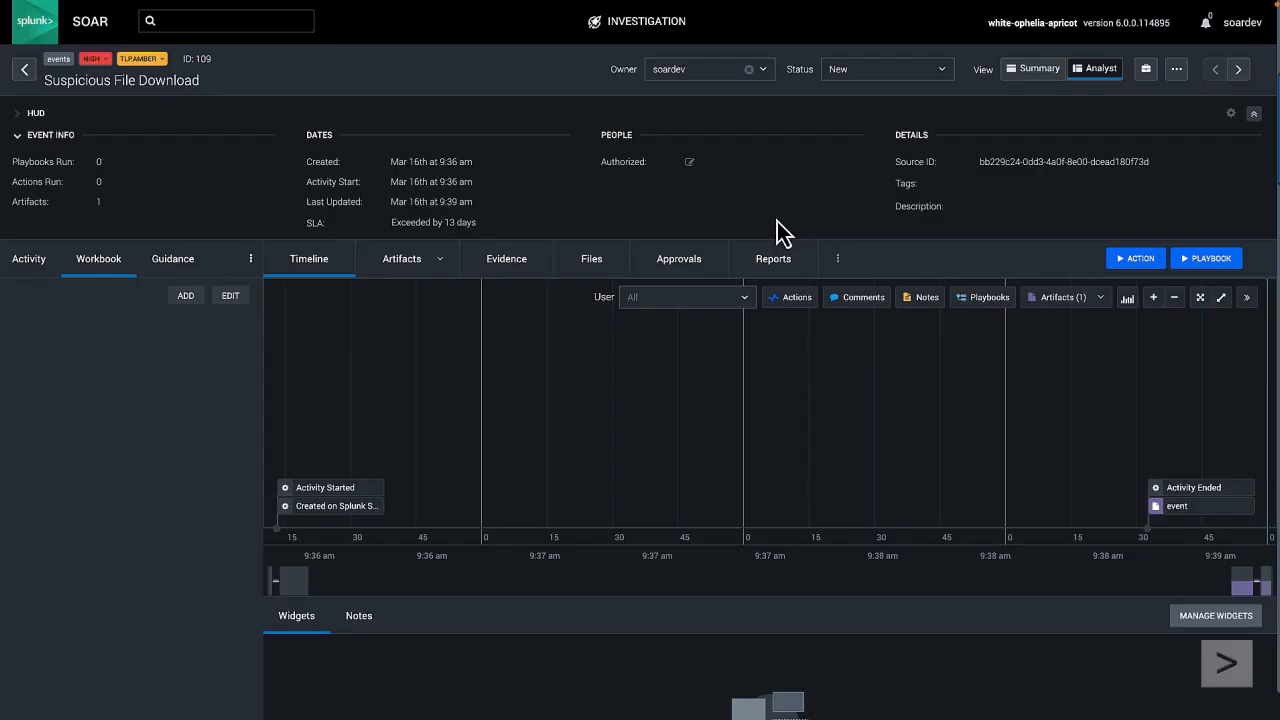
Step: Edit the event's workbook and add a task named "Run Analysis" to the Preparation phase
click(230, 296)
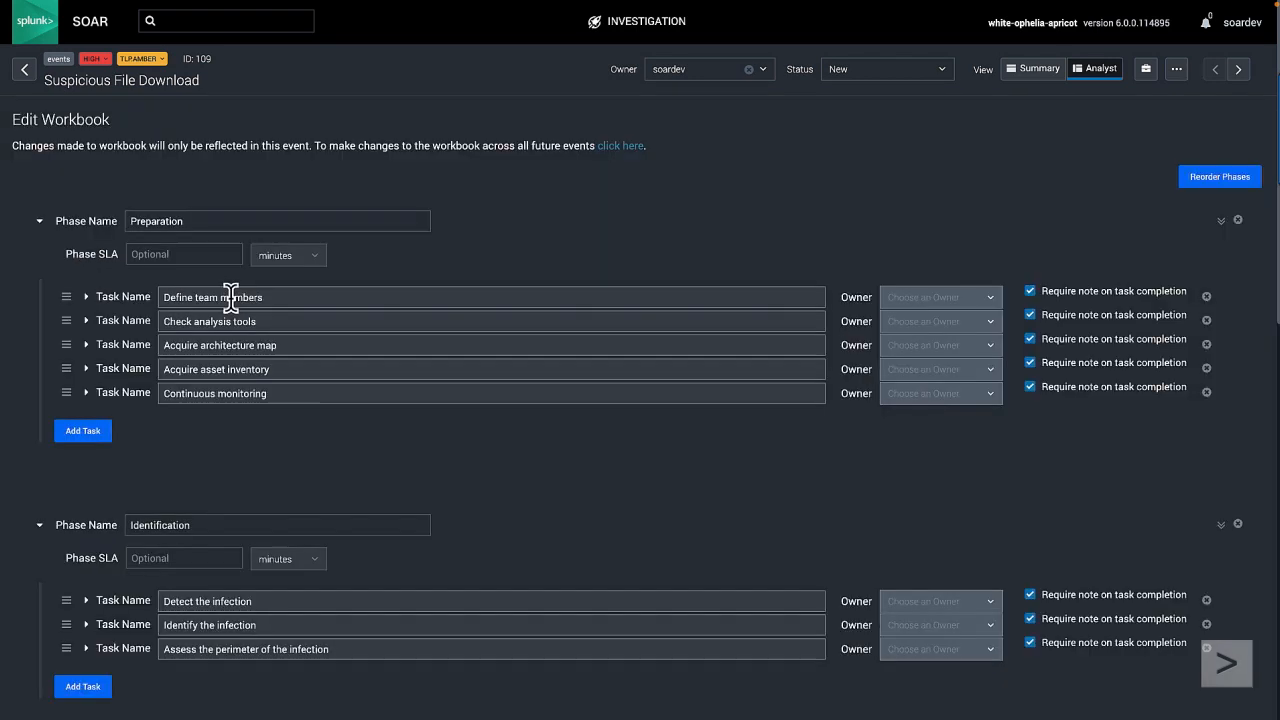
click(85, 430)
click(181, 418)
text(Ru)
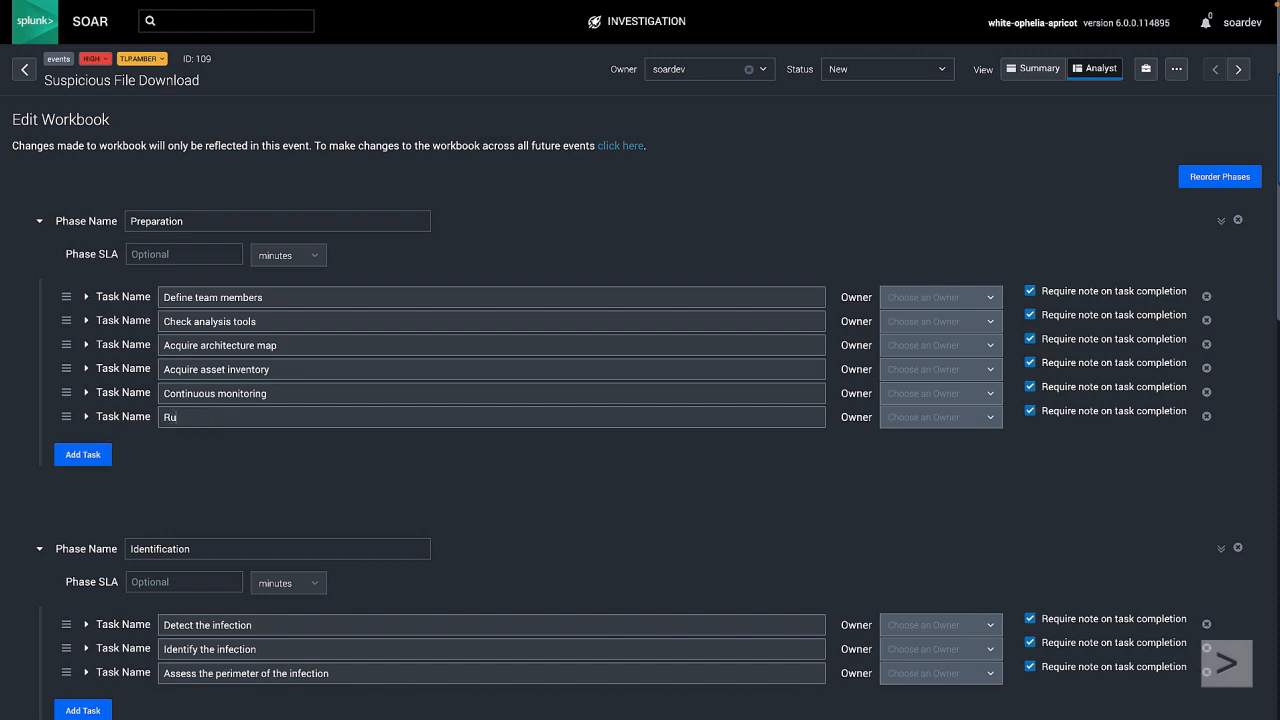
text(n Analysis)
Step: Attach the Dynamic_Identifier_Reputation_Analysis playbook to the Run Analysis task, finding it by searching "reputa"
click(87, 417)
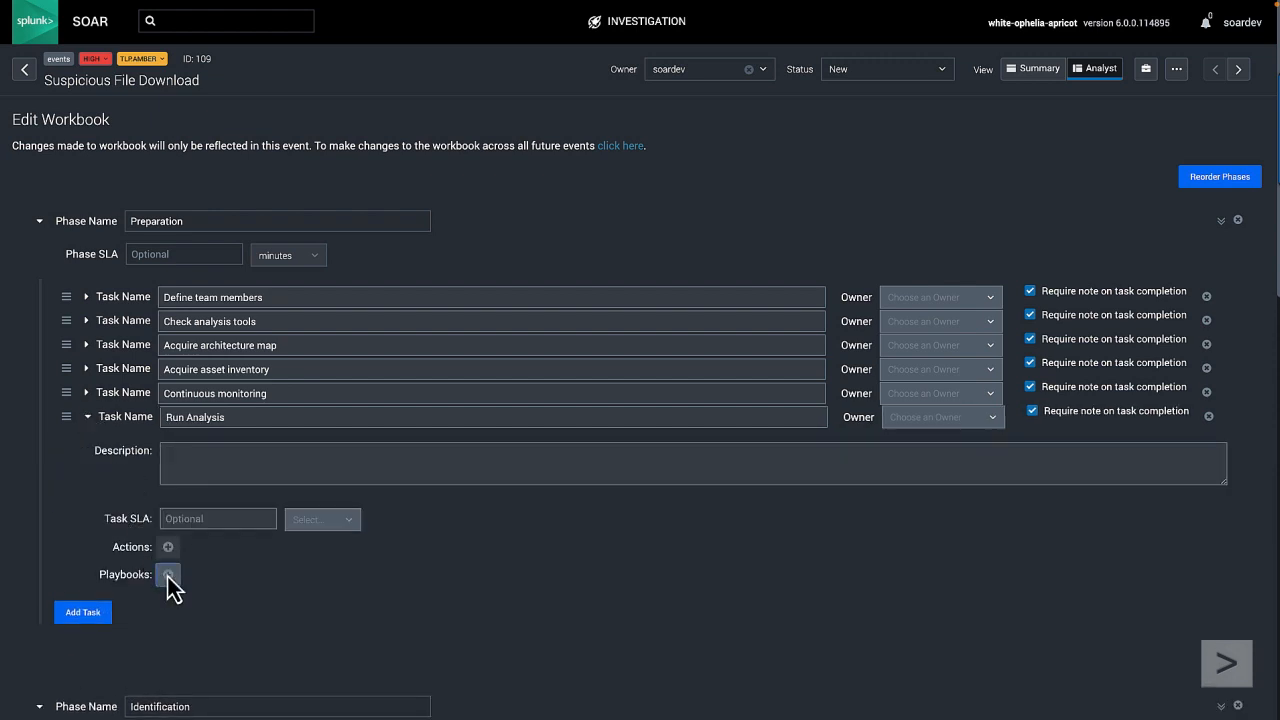
click(167, 575)
click(380, 154)
text(reputa)
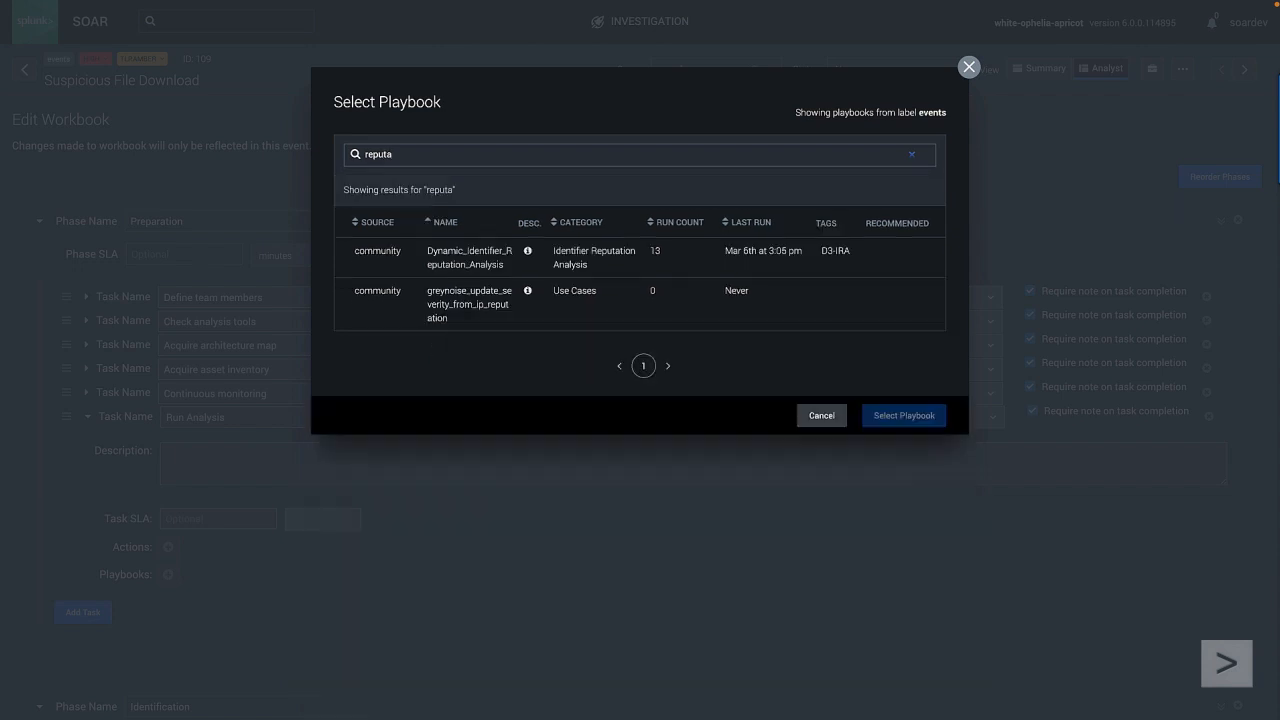
click(467, 259)
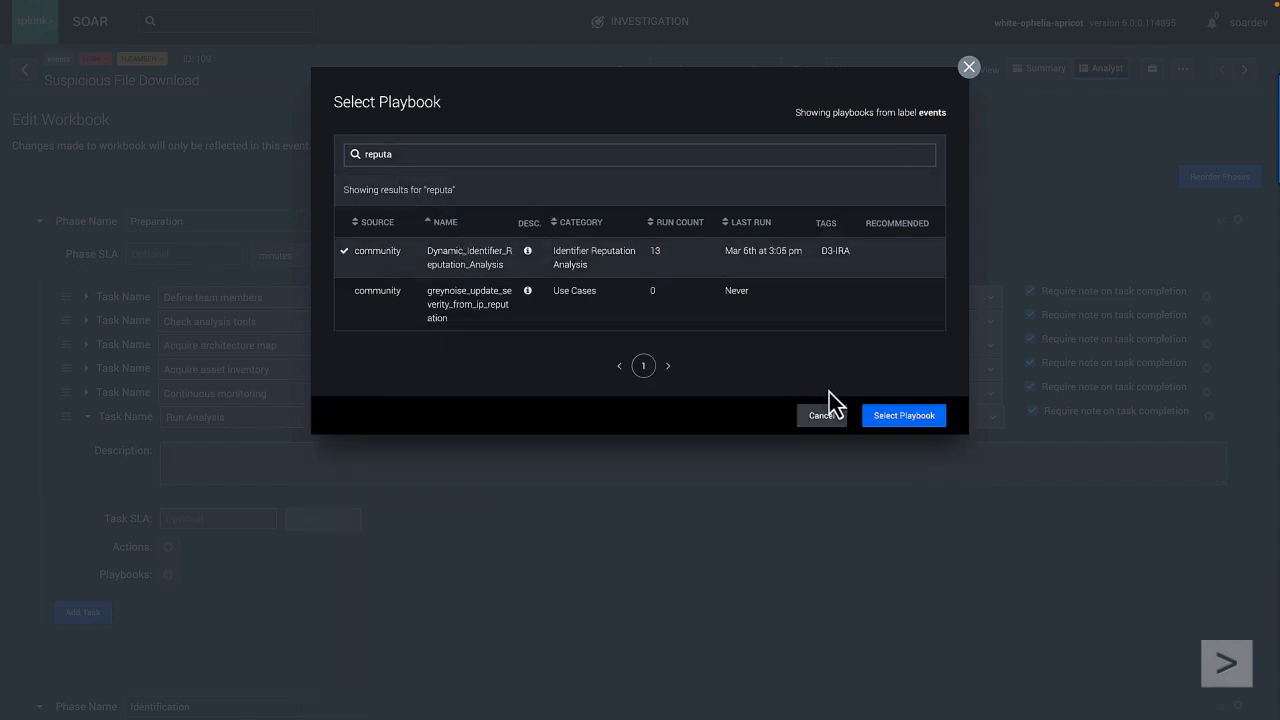
click(890, 420)
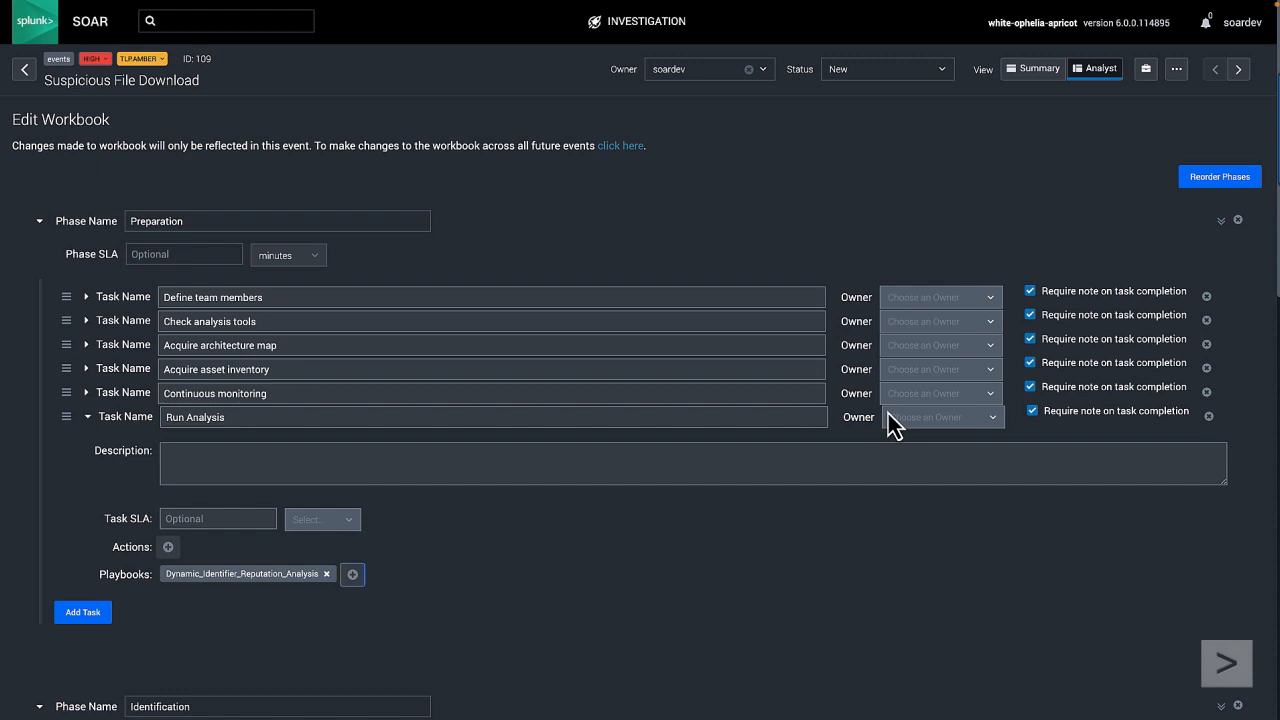
Step: Save the edited workbook and open the Run Analysis task in the event's Preparation phase
scroll(831, 594, down, 1)
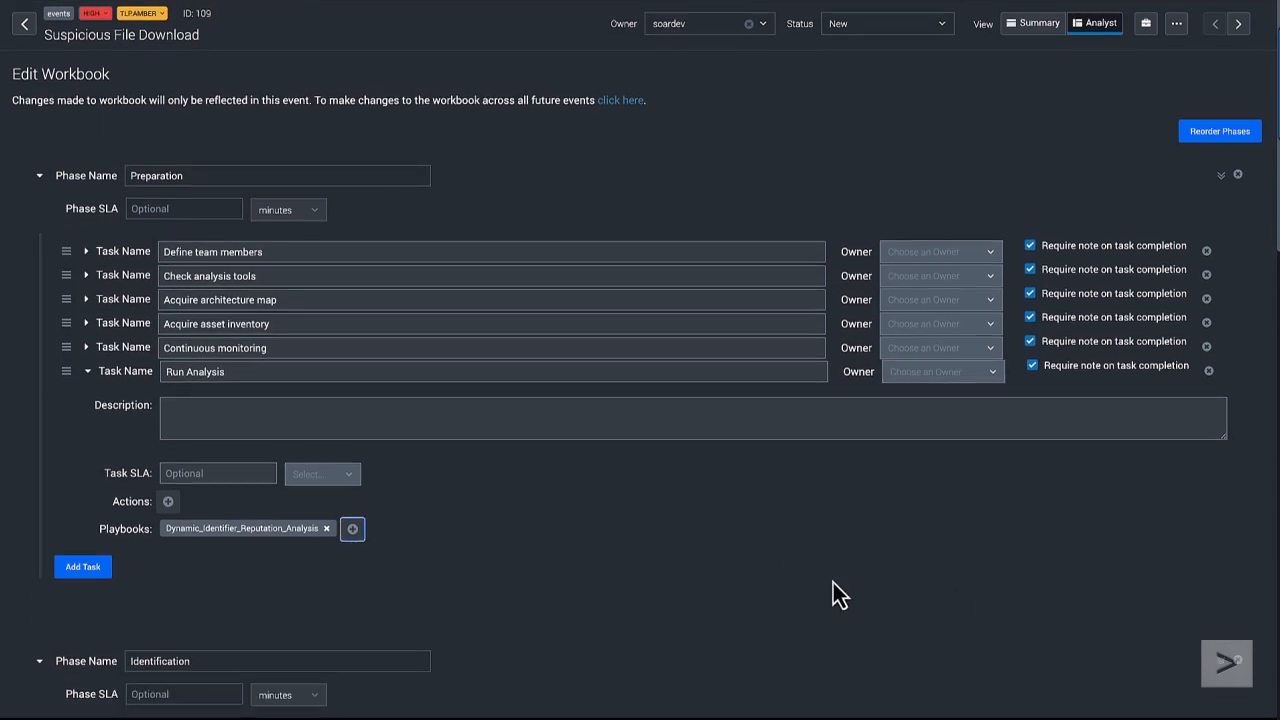
click(1226, 703)
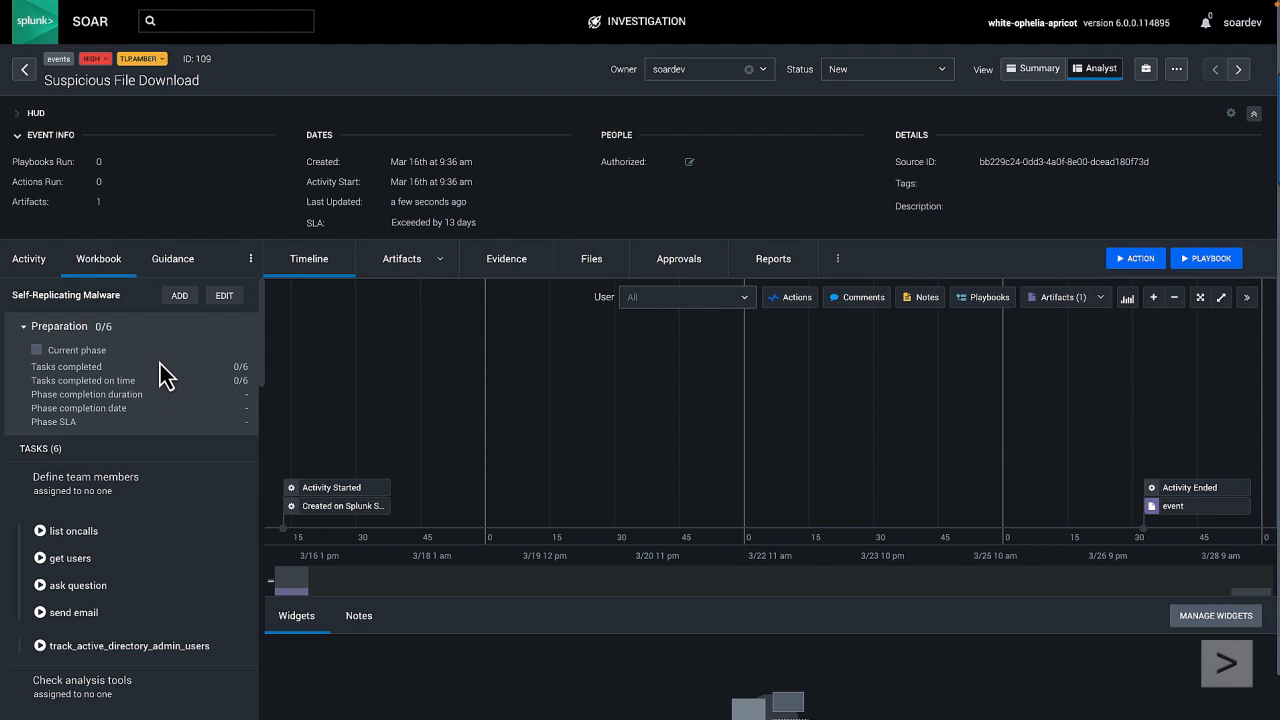
scroll(163, 375, down, 8)
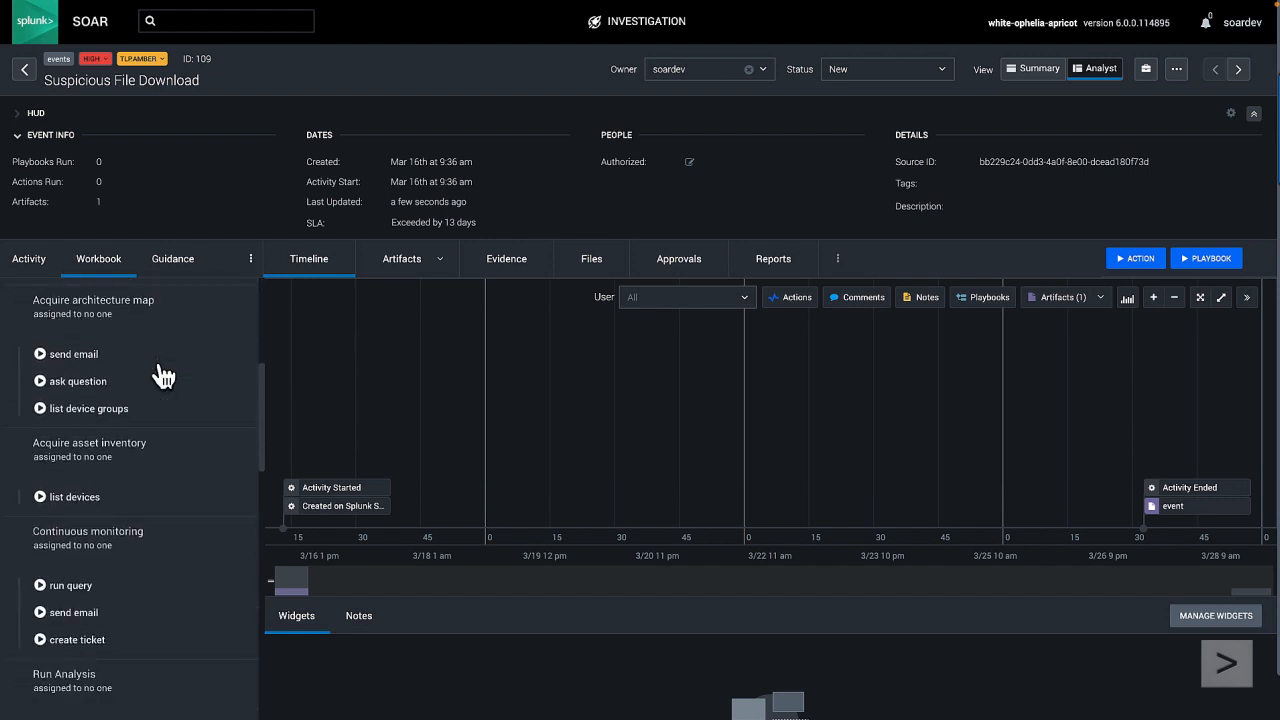
scroll(163, 375, down, 6)
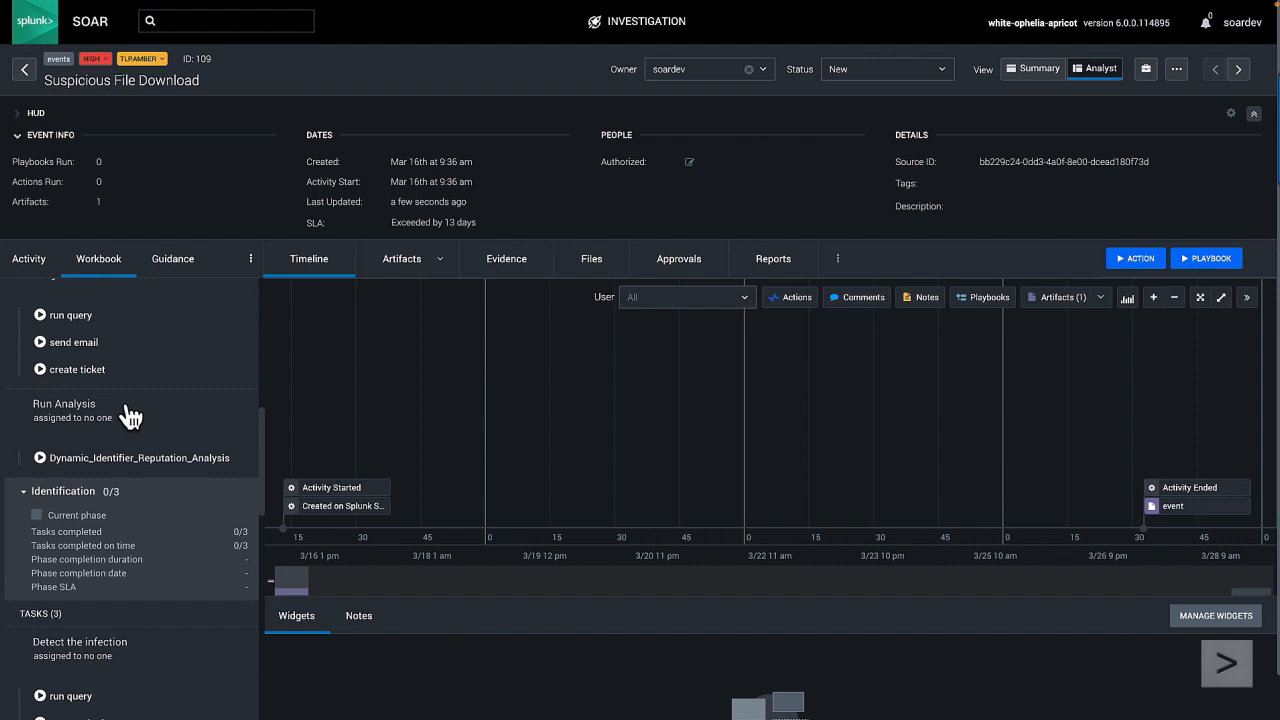
click(147, 421)
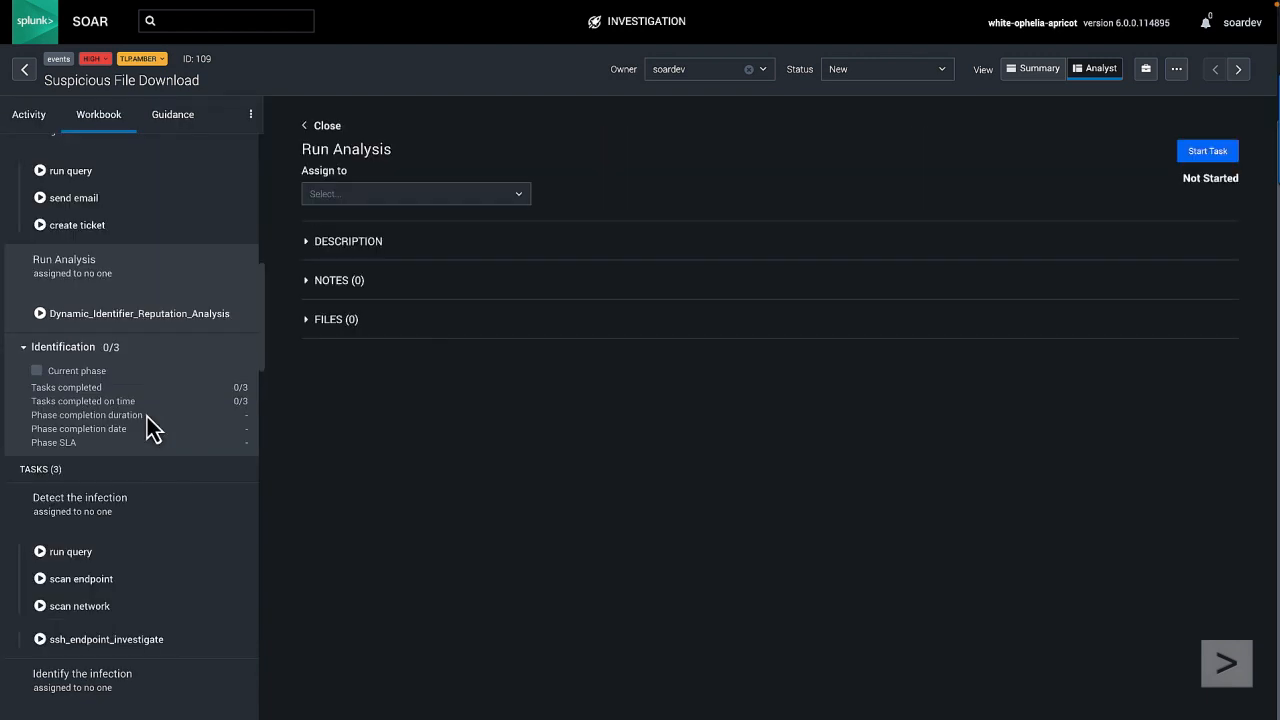
Step: Assign the Run Analysis task to soardev and start the task
click(370, 193)
click(365, 218)
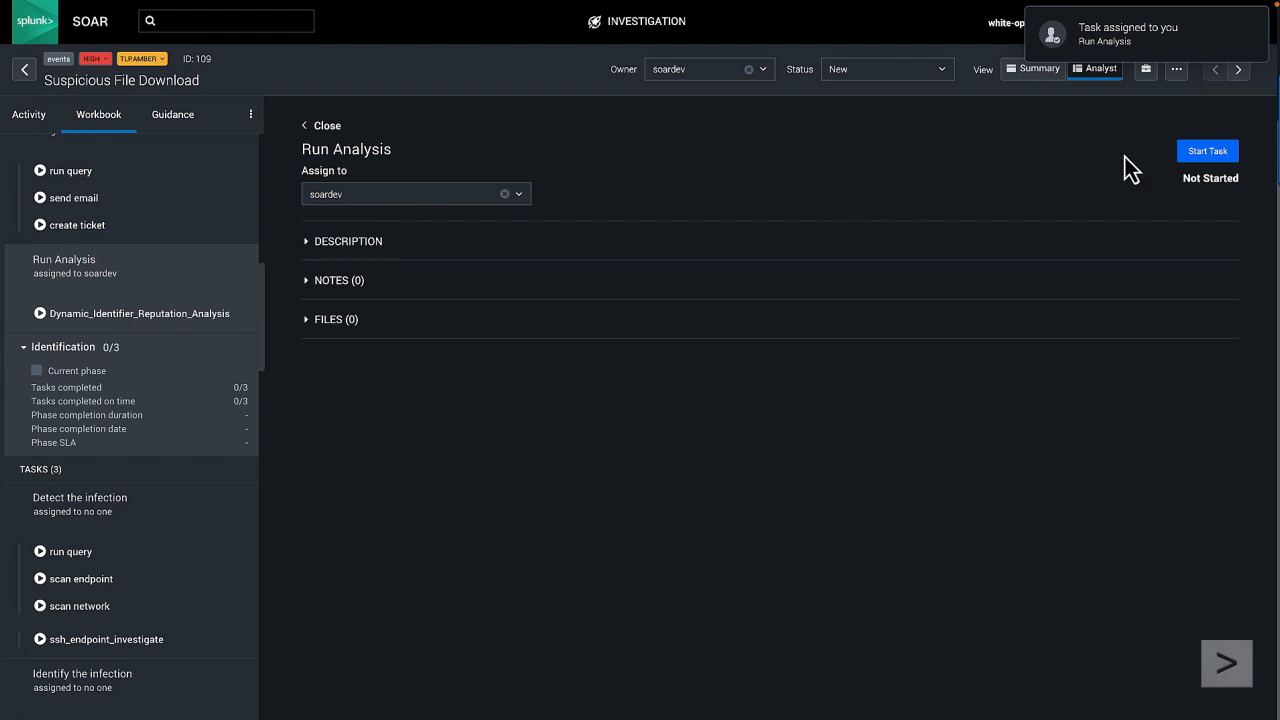
click(1208, 153)
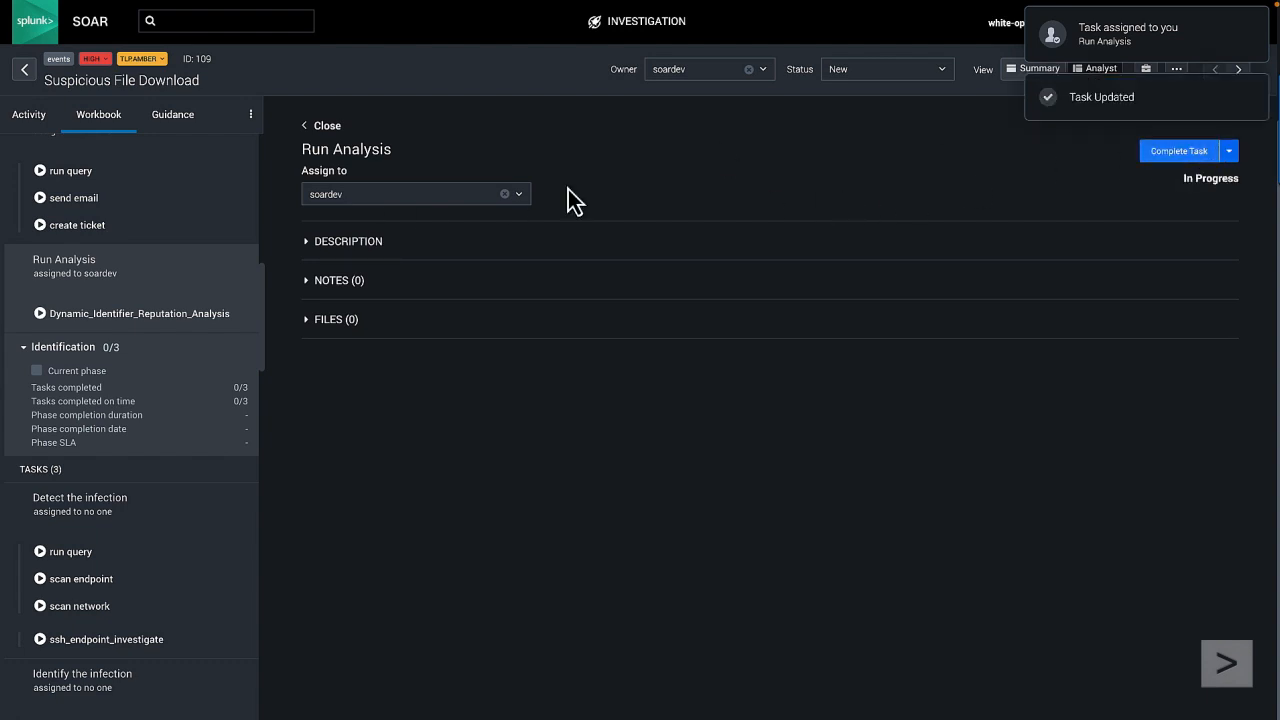
Step: Run the Dynamic_Identifier_Reputation_Analysis playbook from the Run Analysis task and check the event's recent activity
click(128, 314)
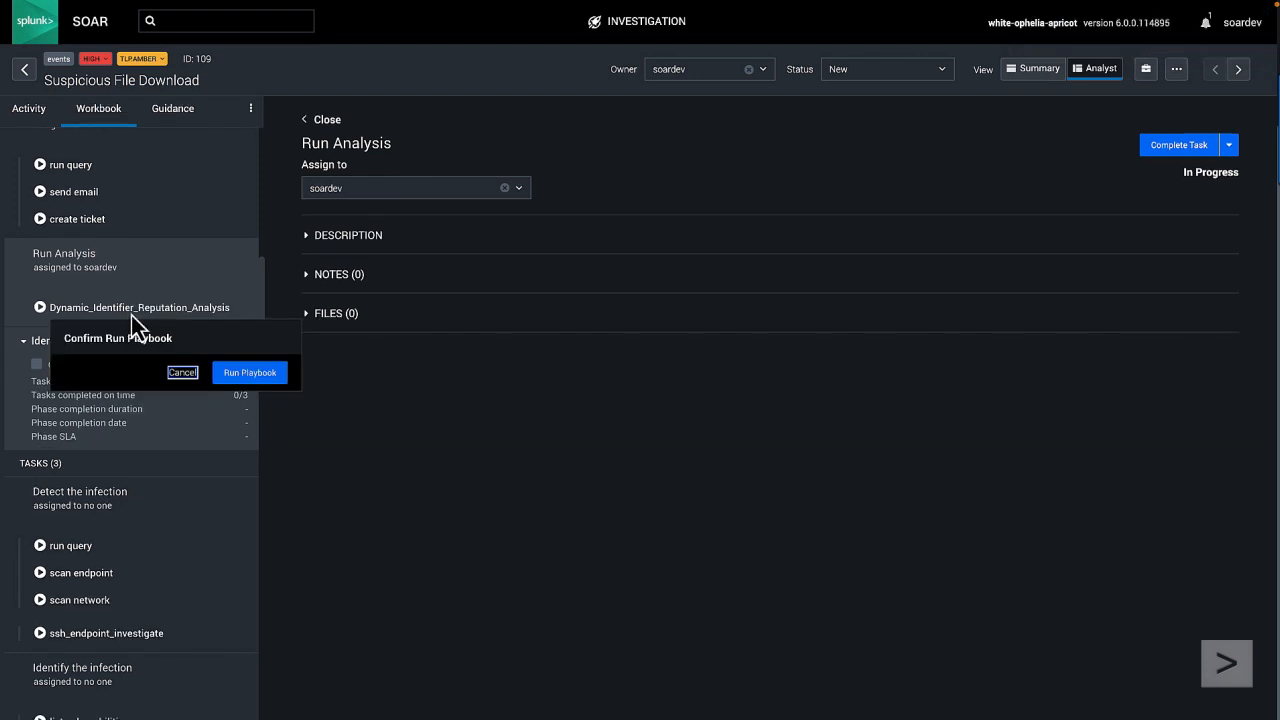
click(253, 372)
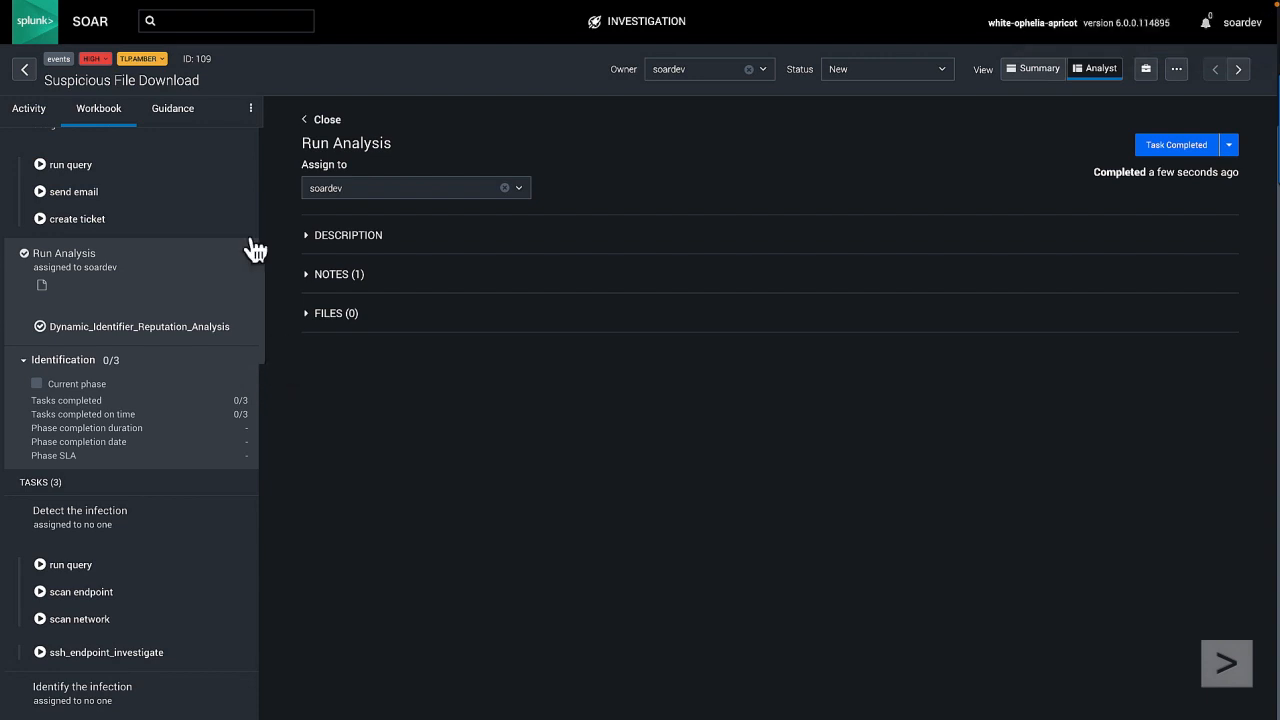
click(30, 110)
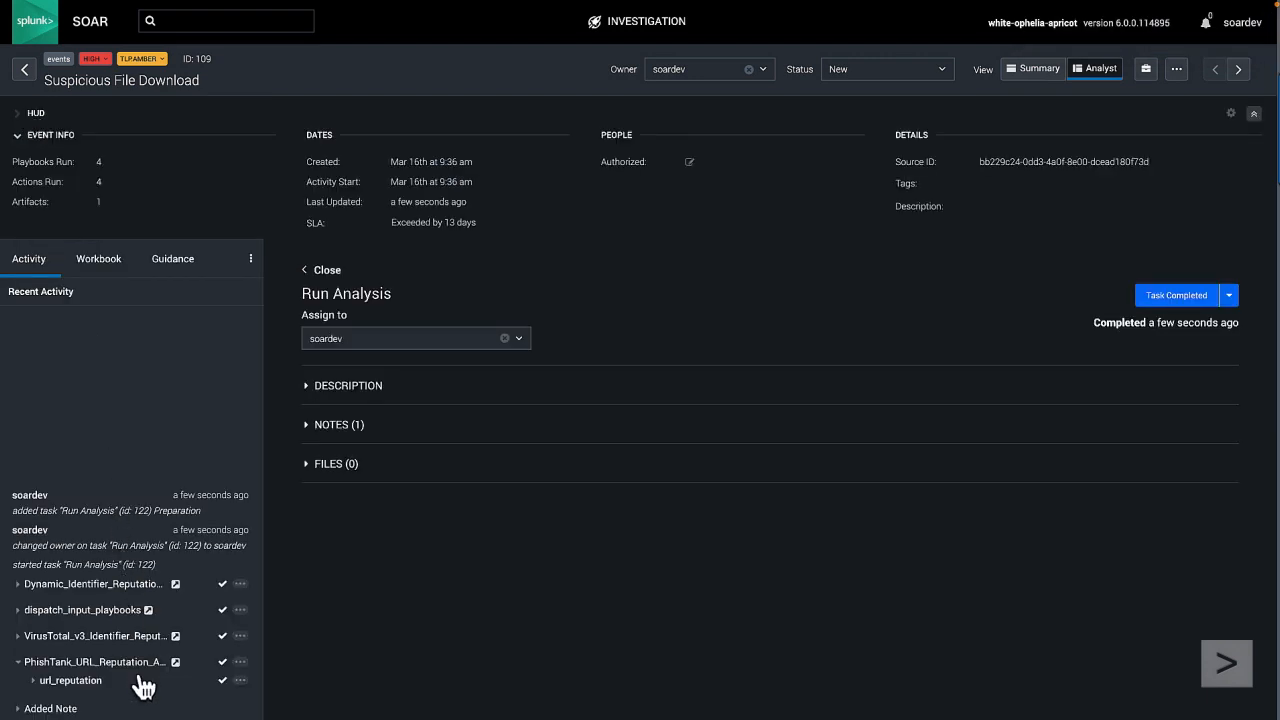
click(100, 262)
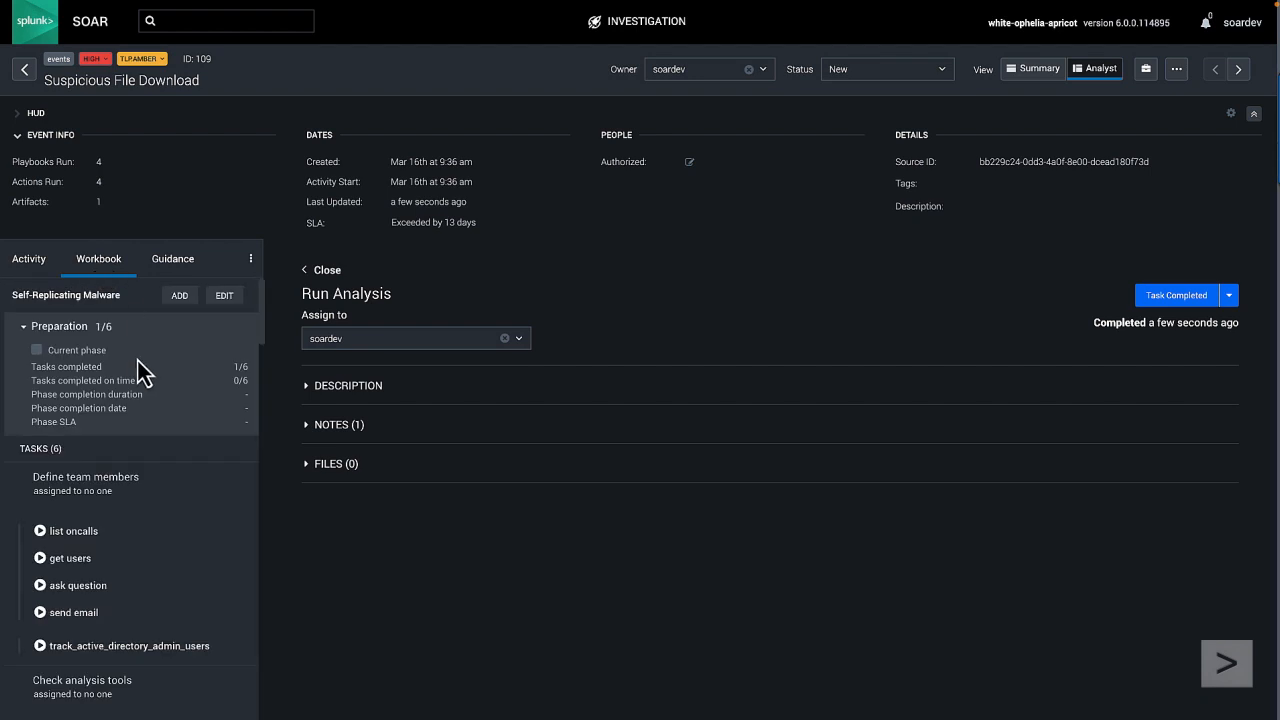
Step: Expand the Run Analysis task's notes and read the full Identifier Reputation Analysis Report
click(310, 428)
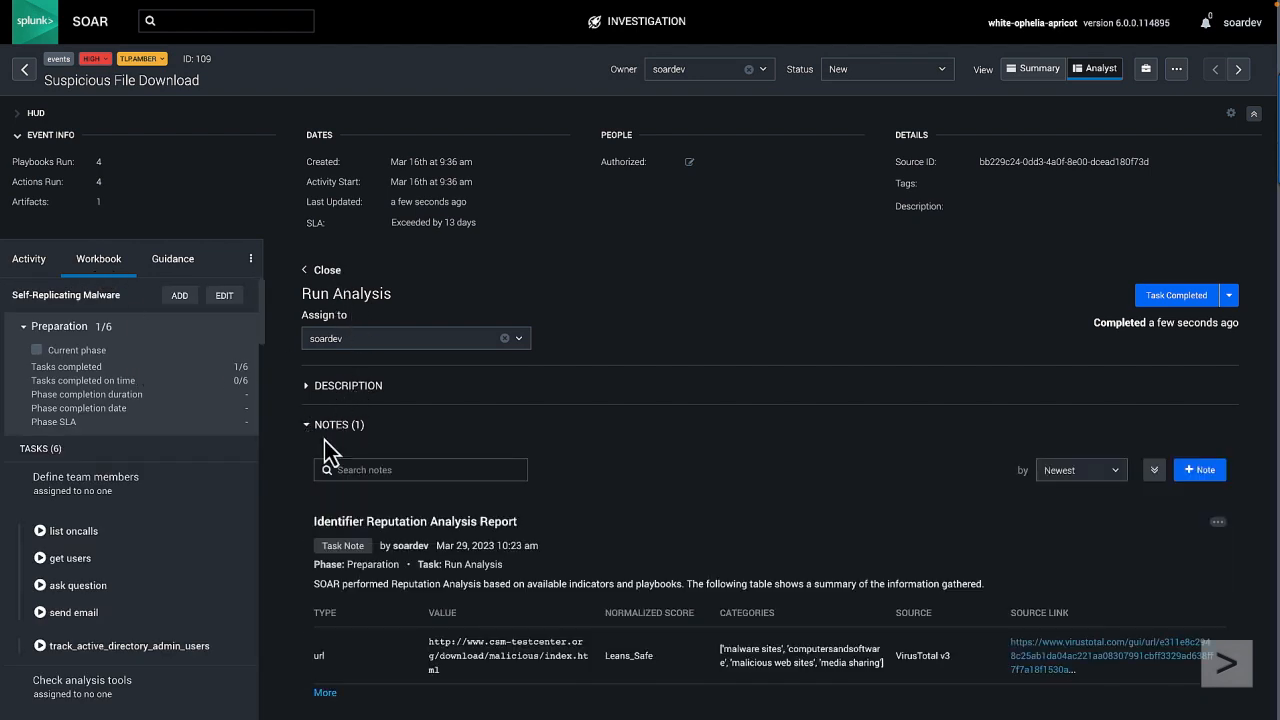
scroll(373, 452, down, 1)
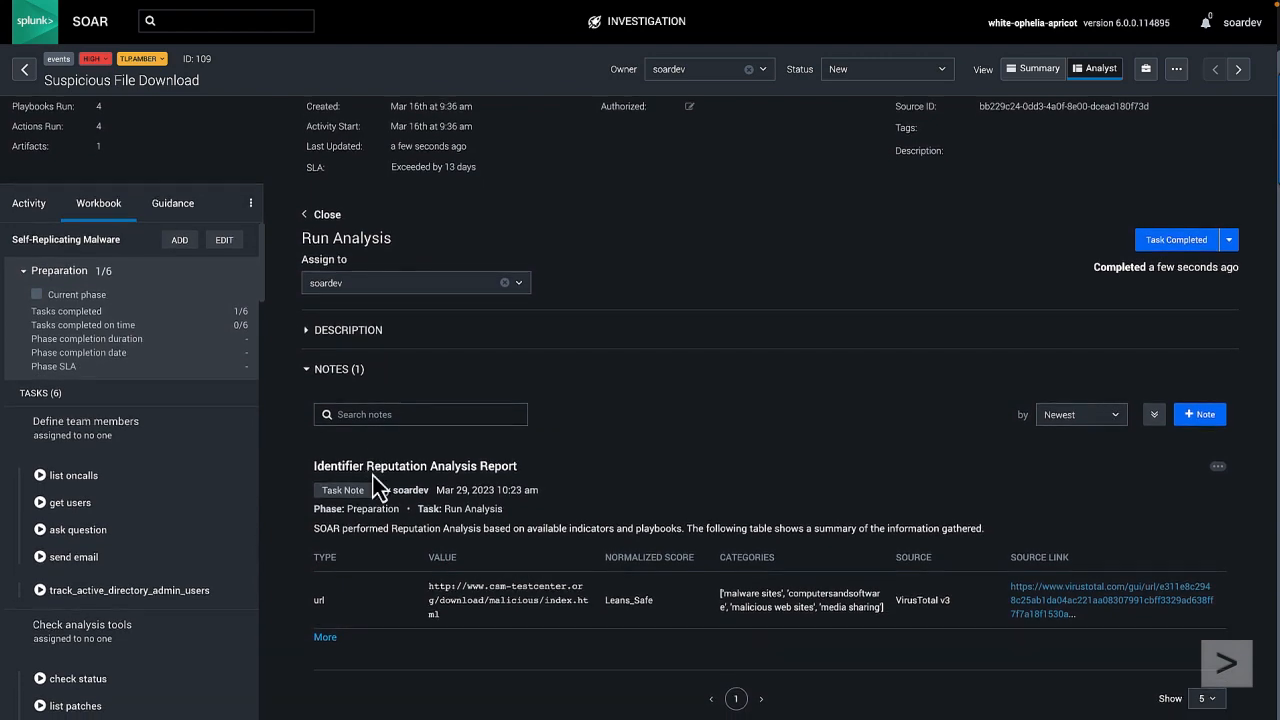
click(325, 637)
scroll(373, 605, down, 2)
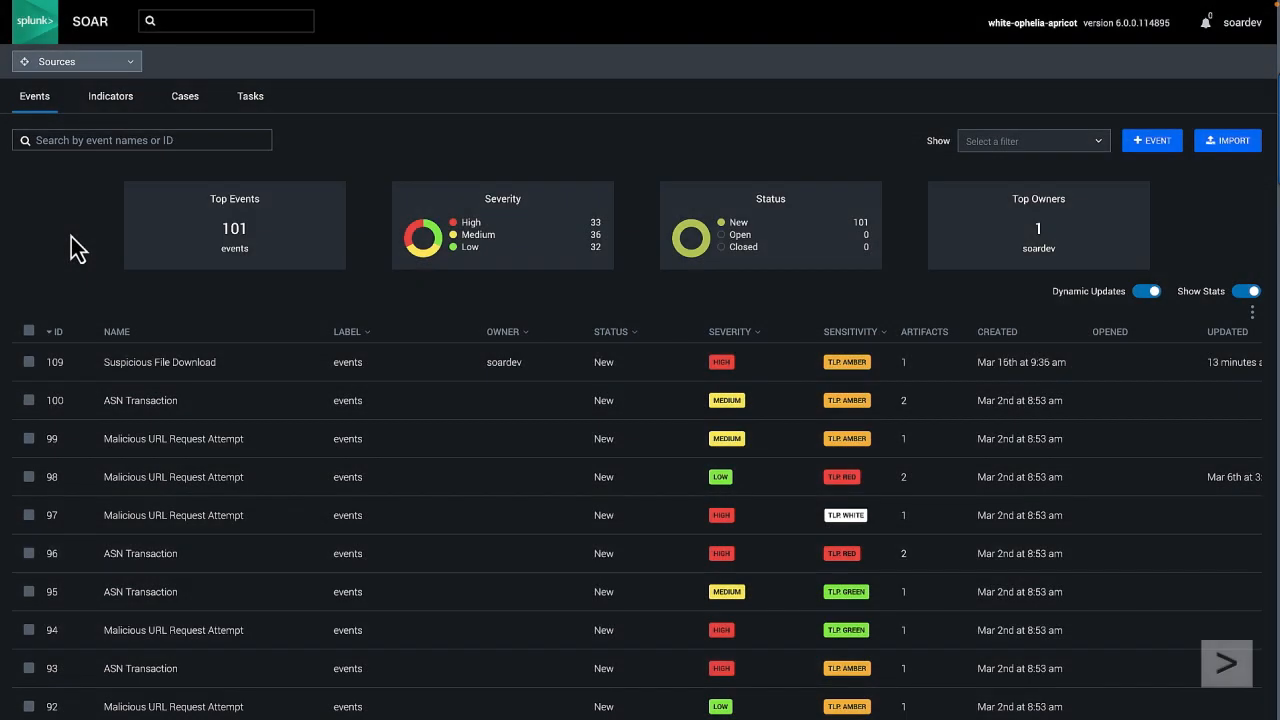
Step: Find the Dynamic_Identifier_Reputation_Analysis playbook in the playbooks list by searching "reputa" and set its status to Active
click(128, 62)
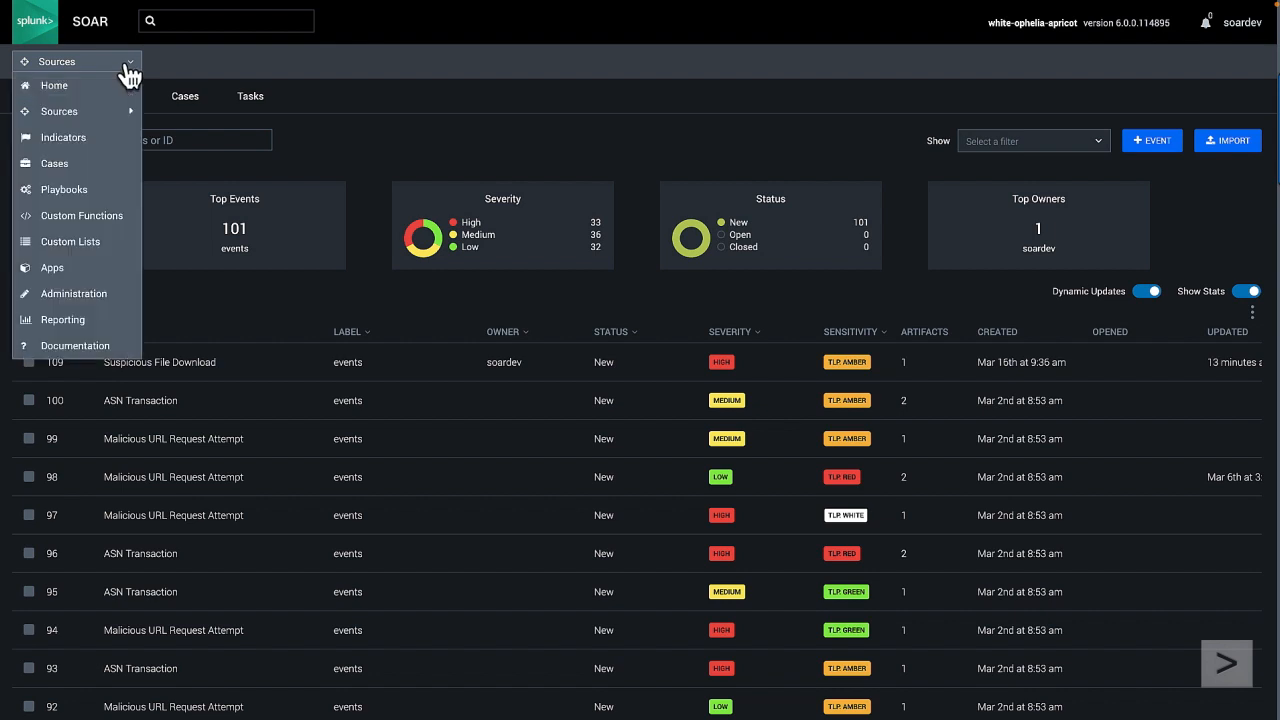
click(72, 191)
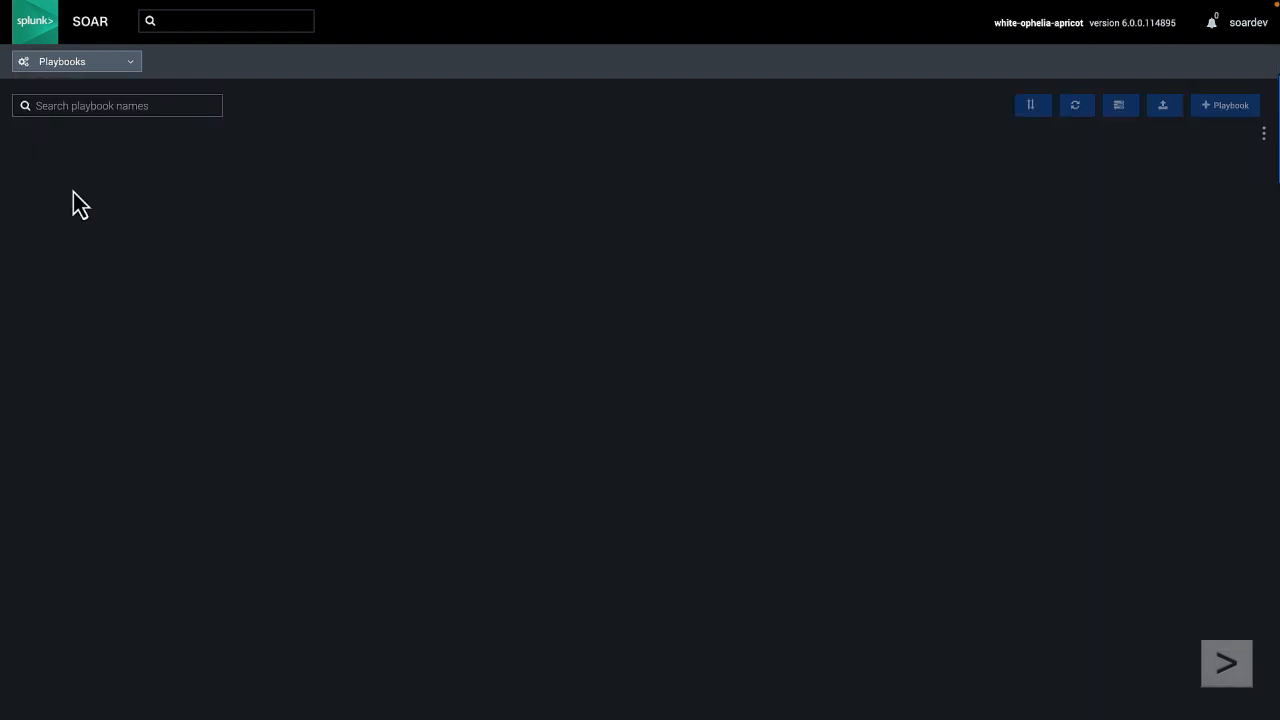
click(60, 105)
text(reputa)
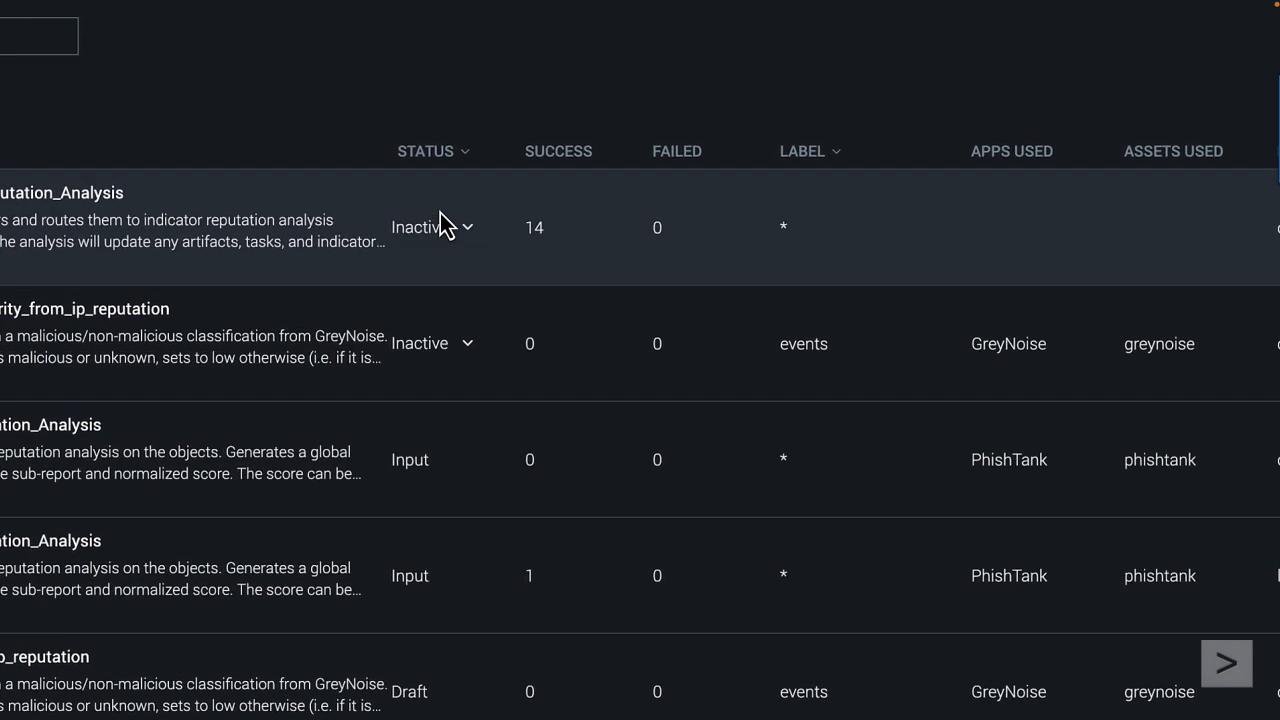
click(468, 230)
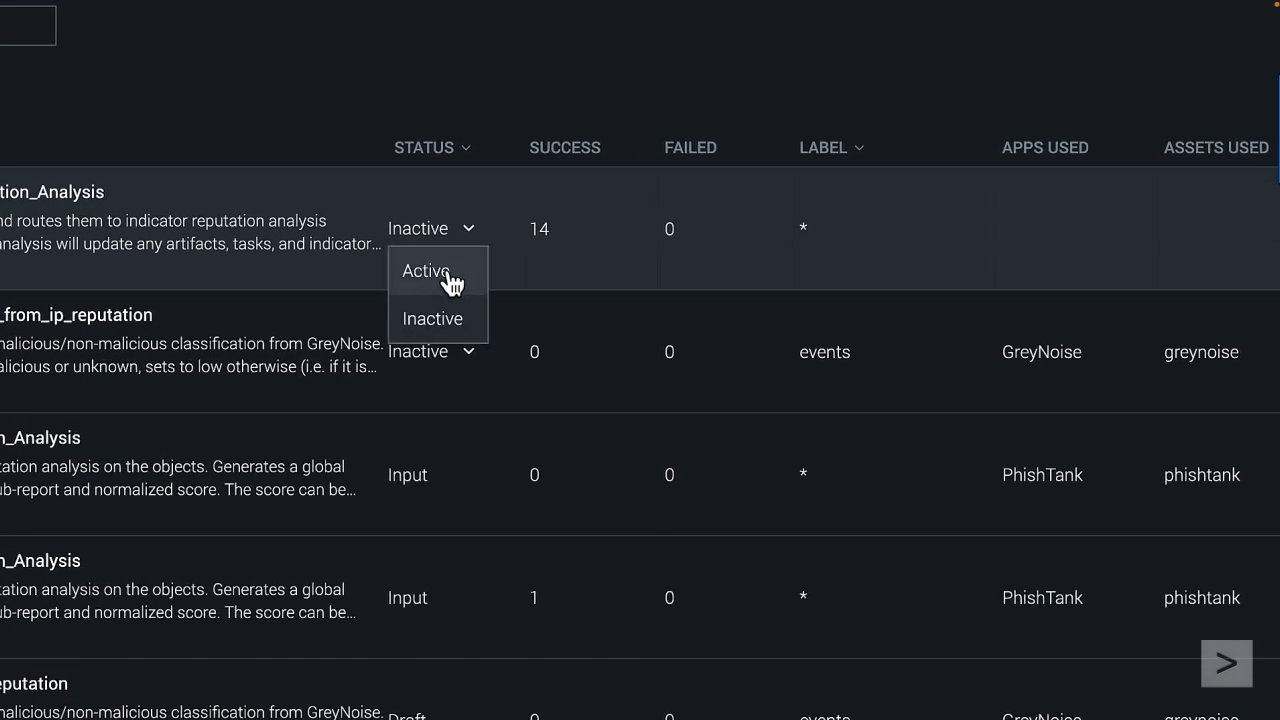
click(447, 272)
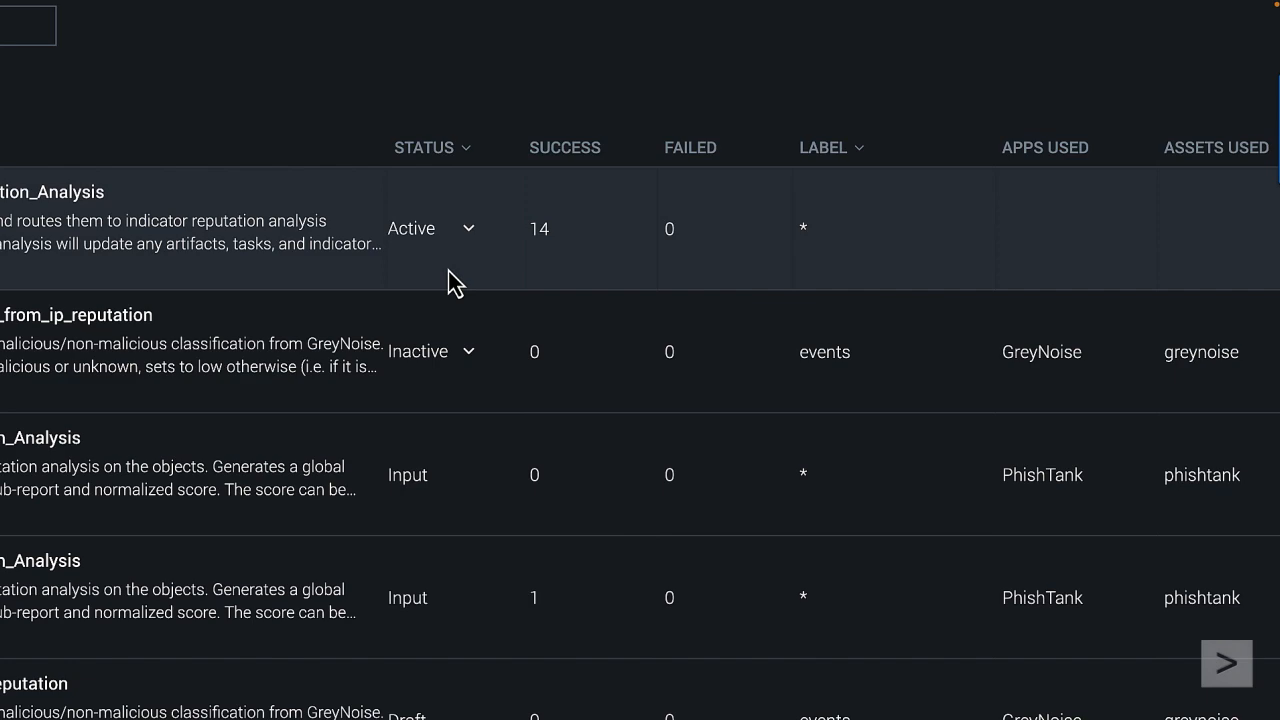